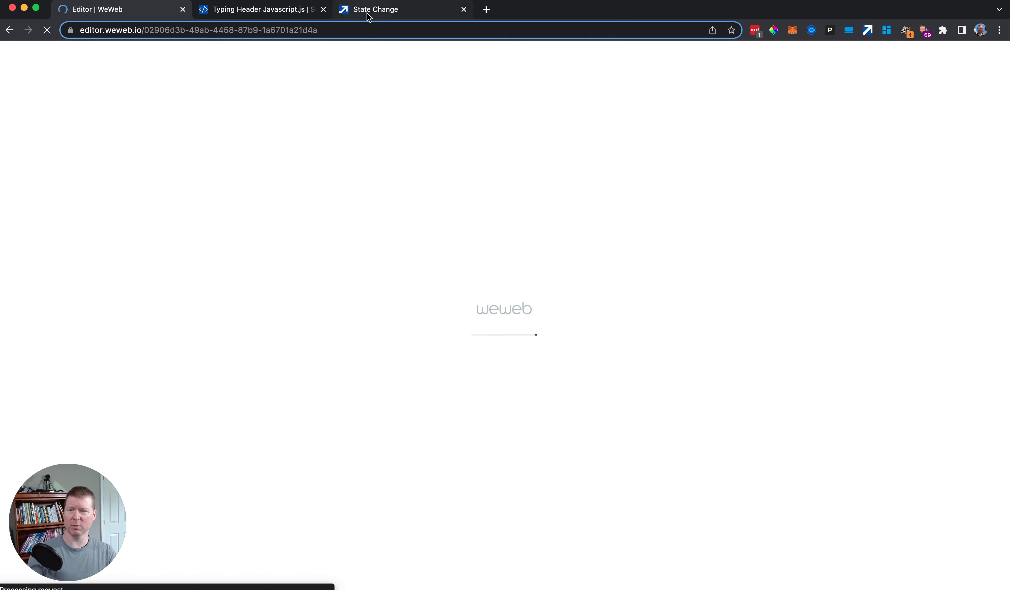
Look at the State Change homepage's animated headline and review the _CONTENT word list and sourceId value in Typing Header Javascript.js.
{"action": "left_click", "coordinate": [369, 15]}
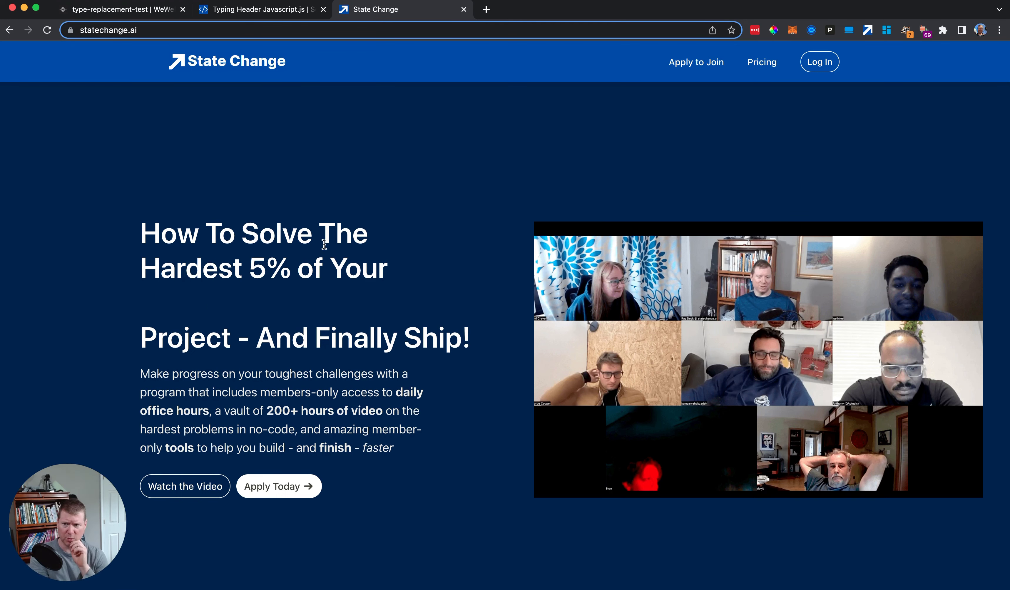
{"action": "left_click", "coordinate": [276, 18]}
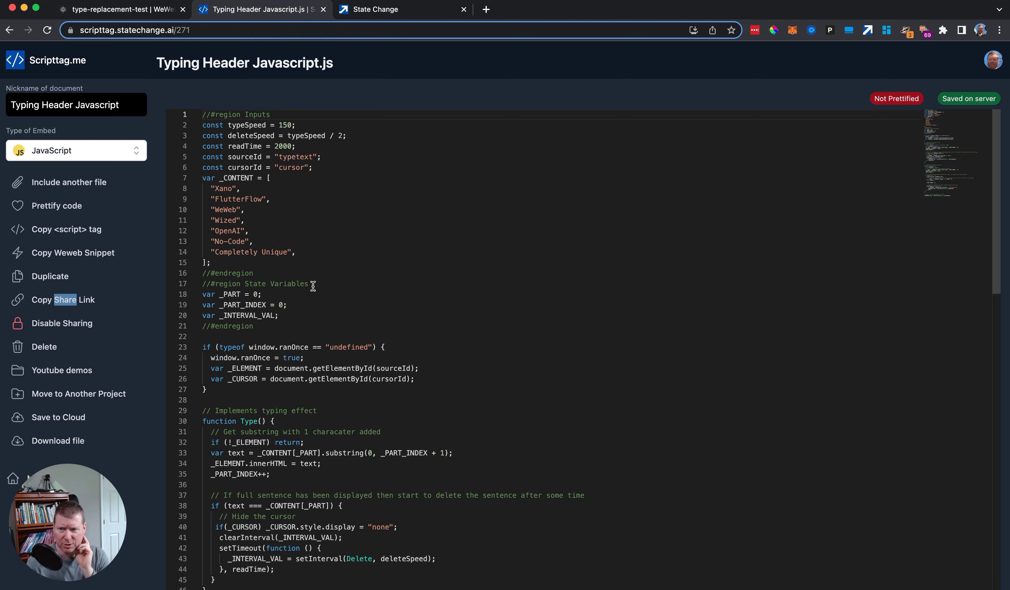
{"action": "left_click_drag", "start_coordinate": [205, 190], "coordinate": [311, 253]}
{"action": "left_click", "coordinate": [312, 251]}
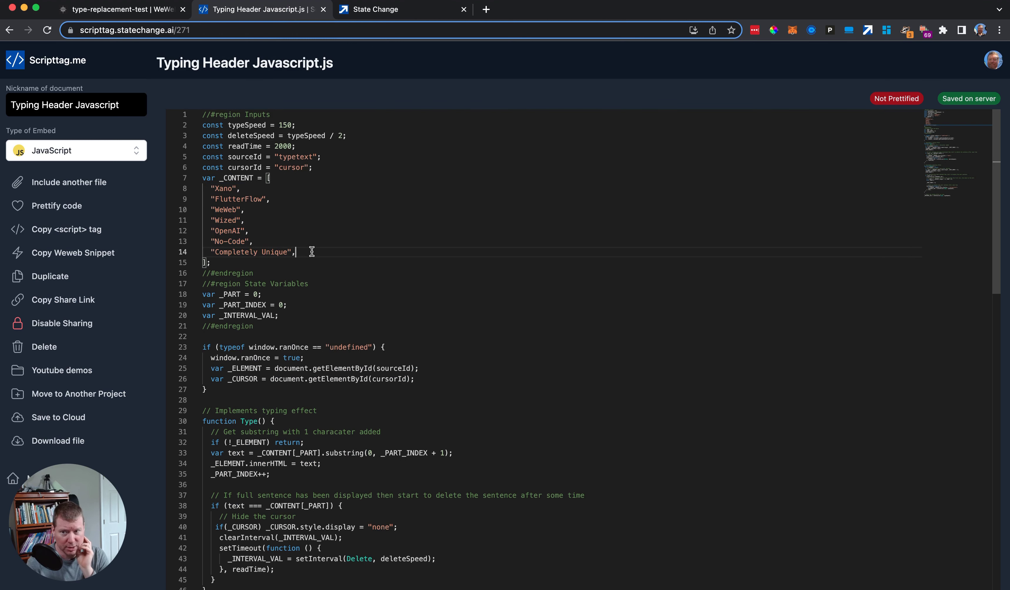
{"action": "left_click", "coordinate": [293, 158]}
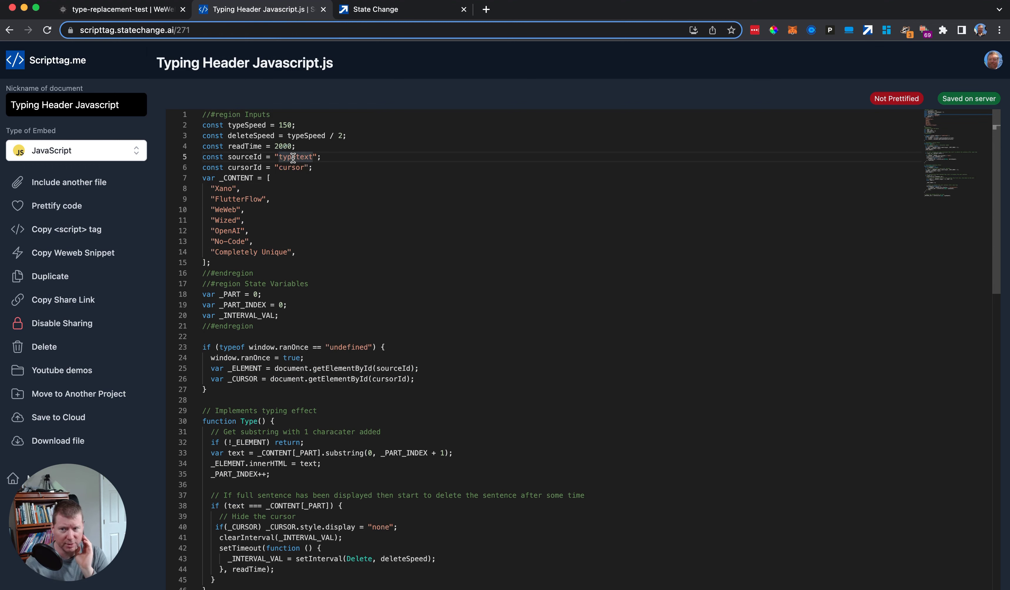
Inspect the orange animated word in the State Change homepage headline with the browser's developer tools.
{"action": "left_click", "coordinate": [404, 16]}
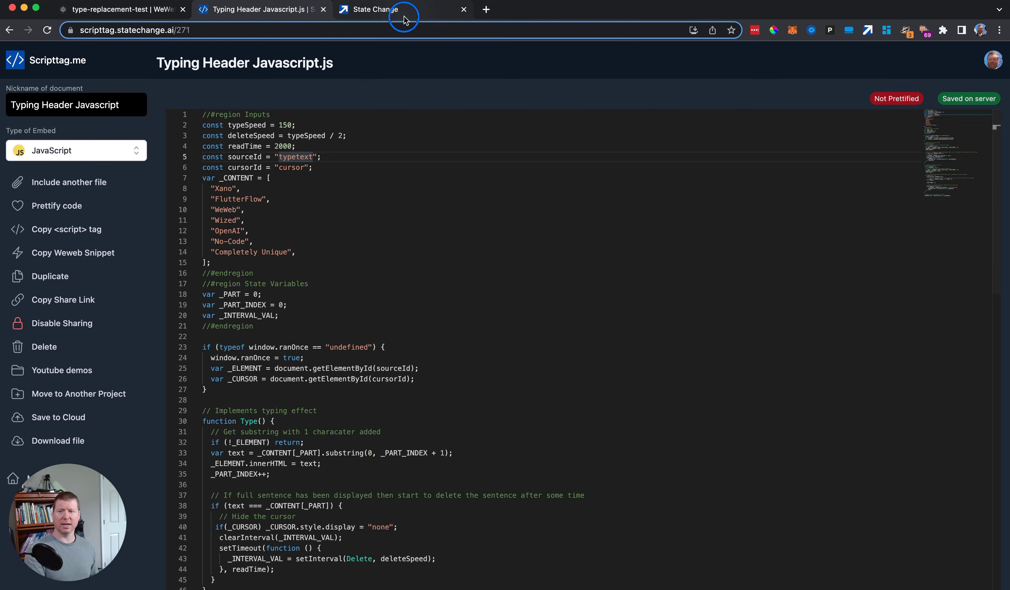
{"action": "right_click", "coordinate": [189, 304]}
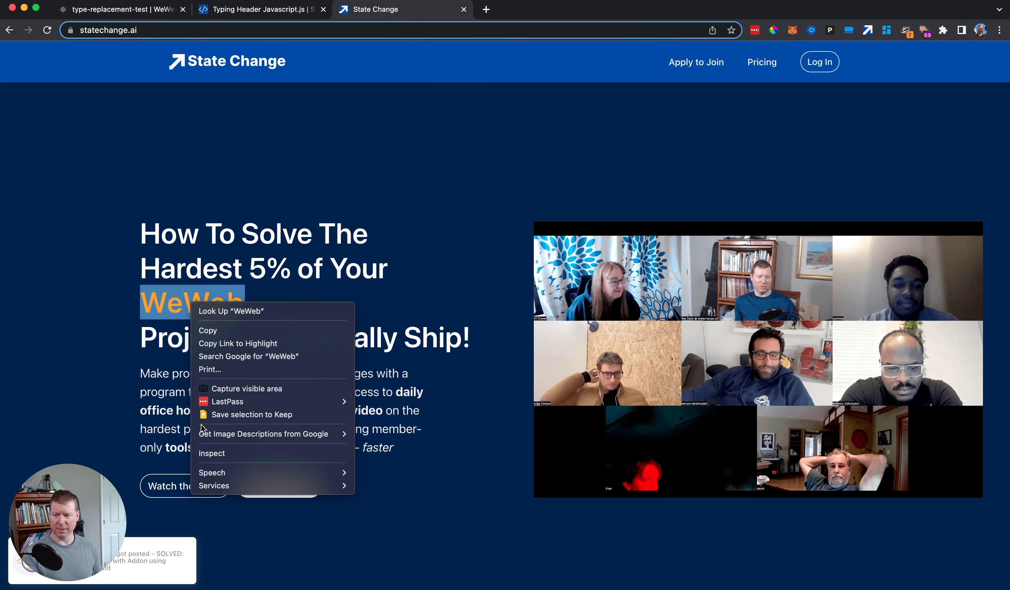
{"action": "left_click", "coordinate": [208, 453]}
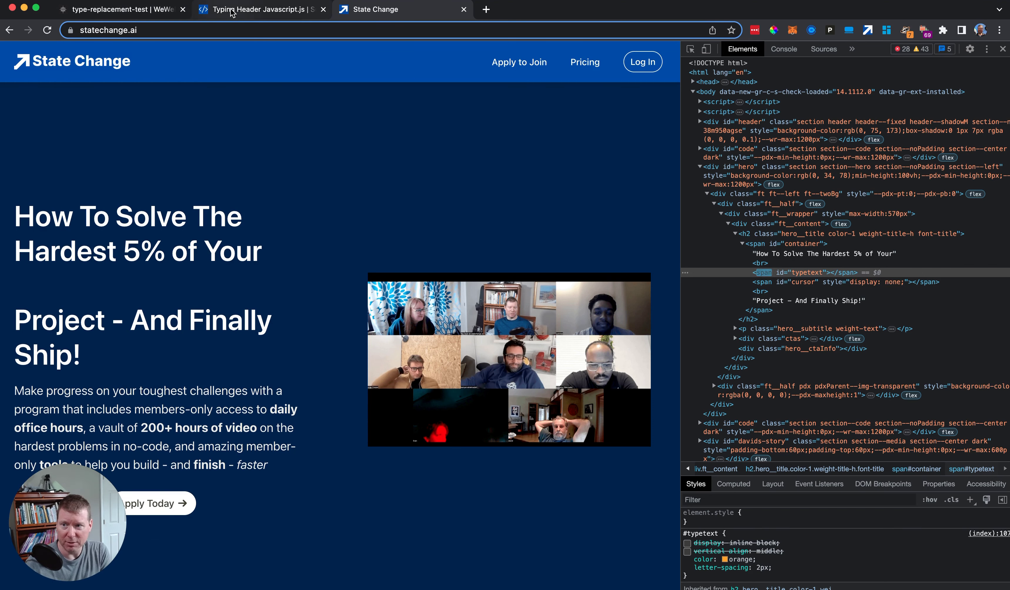
Switch to the WeWeb editor and add a Heading element to the blank section of the Home page.
{"action": "left_click", "coordinate": [128, 8]}
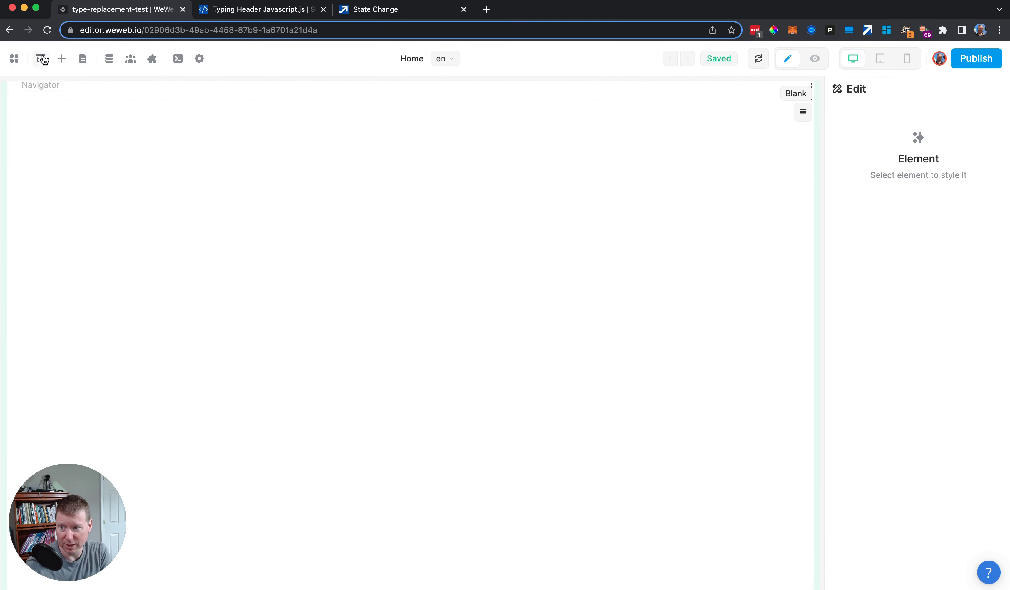
{"action": "left_click", "coordinate": [41, 59]}
{"action": "left_click", "coordinate": [62, 62]}
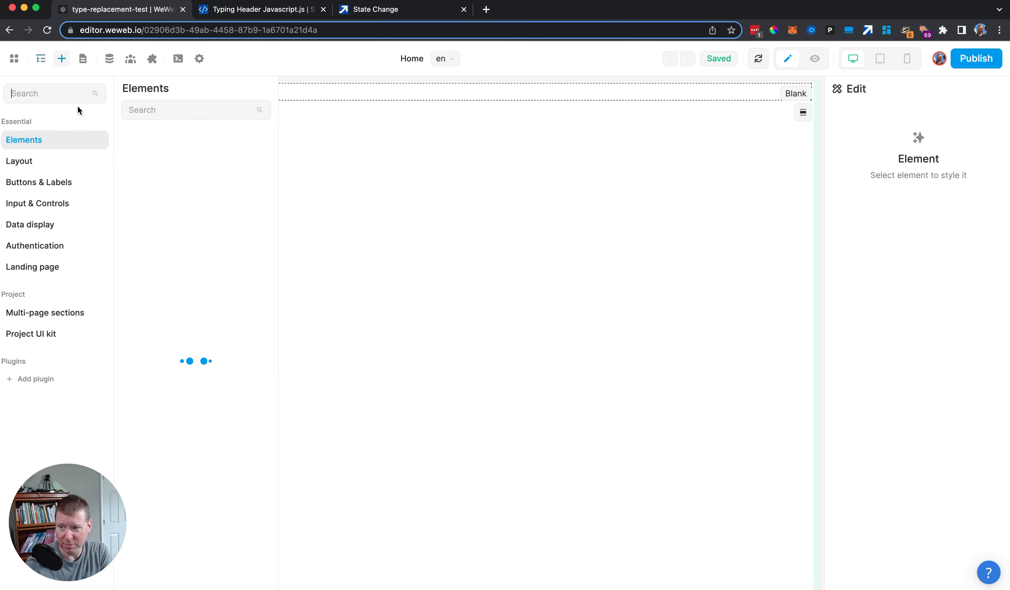
{"action": "left_click_drag", "start_coordinate": [138, 301], "coordinate": [405, 110]}
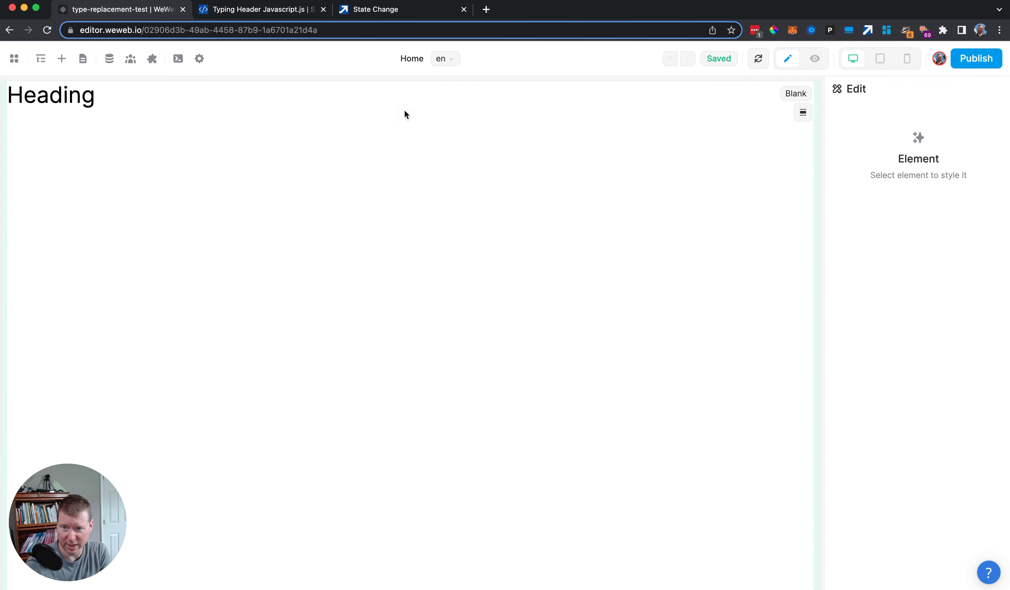
Set the new heading's HTML tag to H1.
{"action": "left_click", "coordinate": [74, 91]}
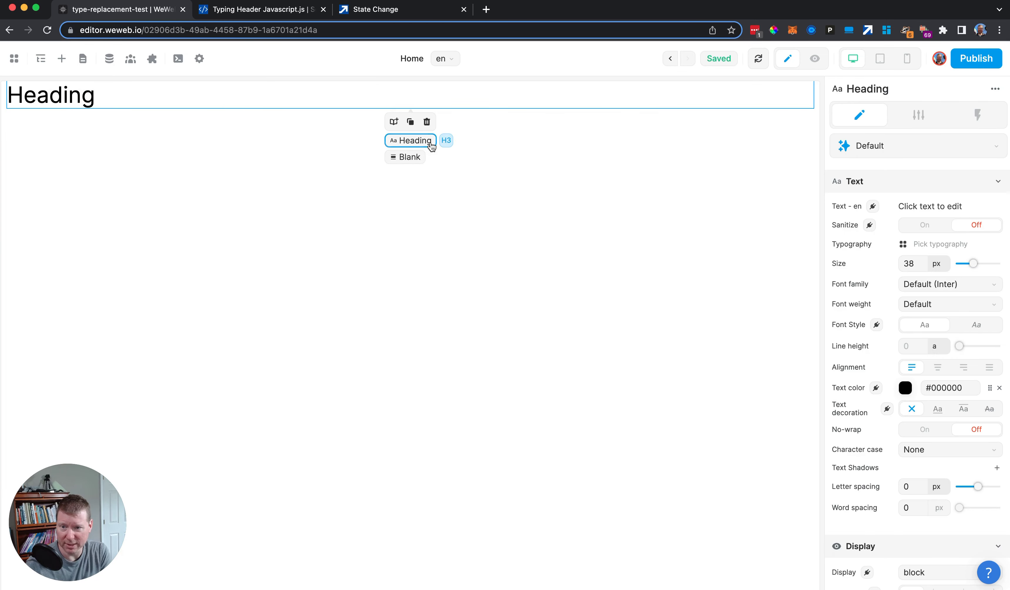
{"action": "left_click", "coordinate": [908, 117]}
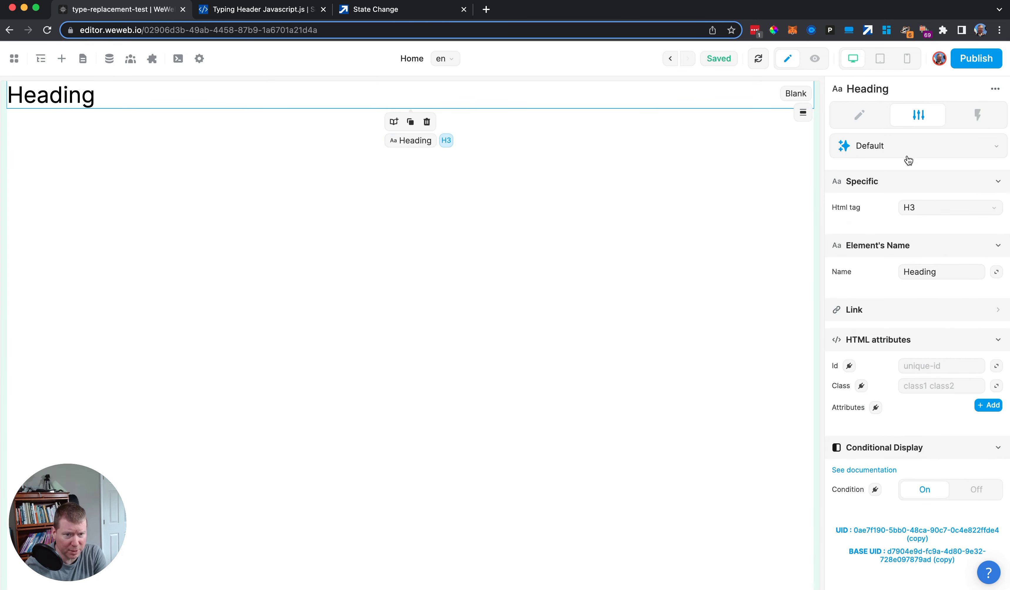
{"action": "left_click", "coordinate": [911, 219]}
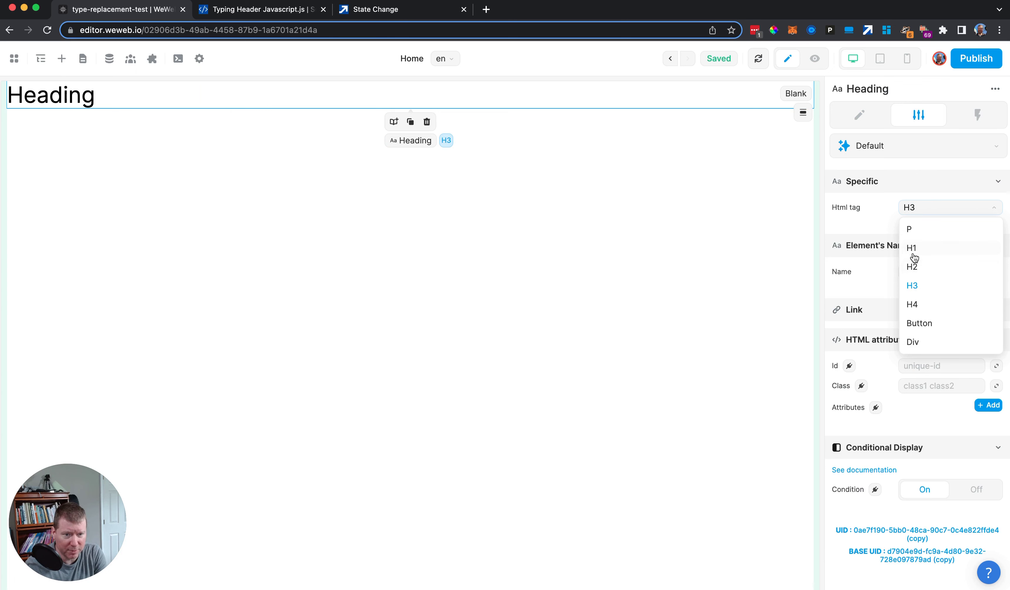
{"action": "left_click", "coordinate": [912, 248]}
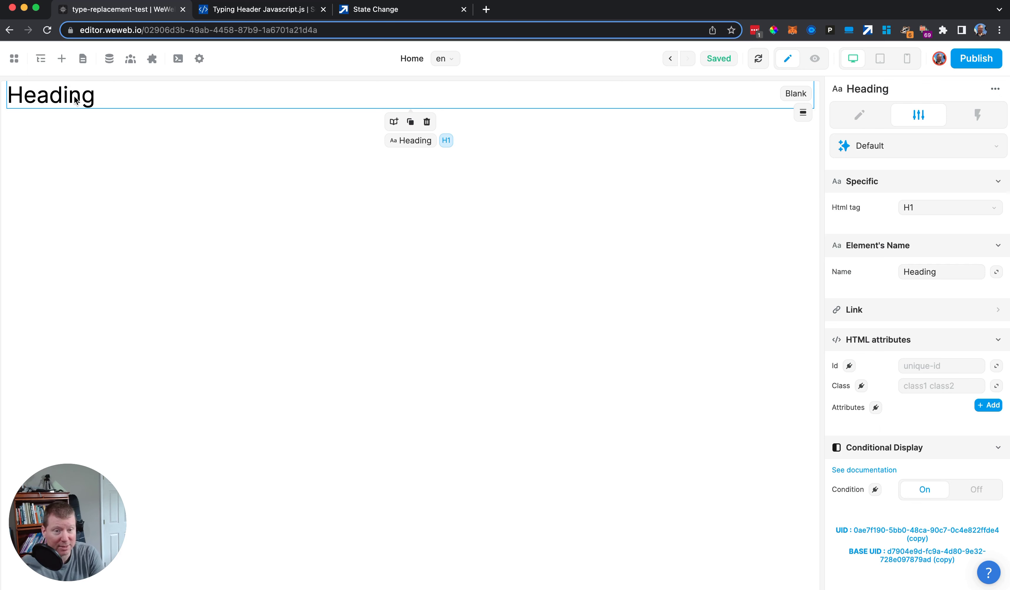
Replace the heading's text with "Create great no-code projects".
{"action": "left_click", "coordinate": [850, 122]}
{"action": "left_click", "coordinate": [39, 97]}
{"action": "double_click", "coordinate": [42, 96]}
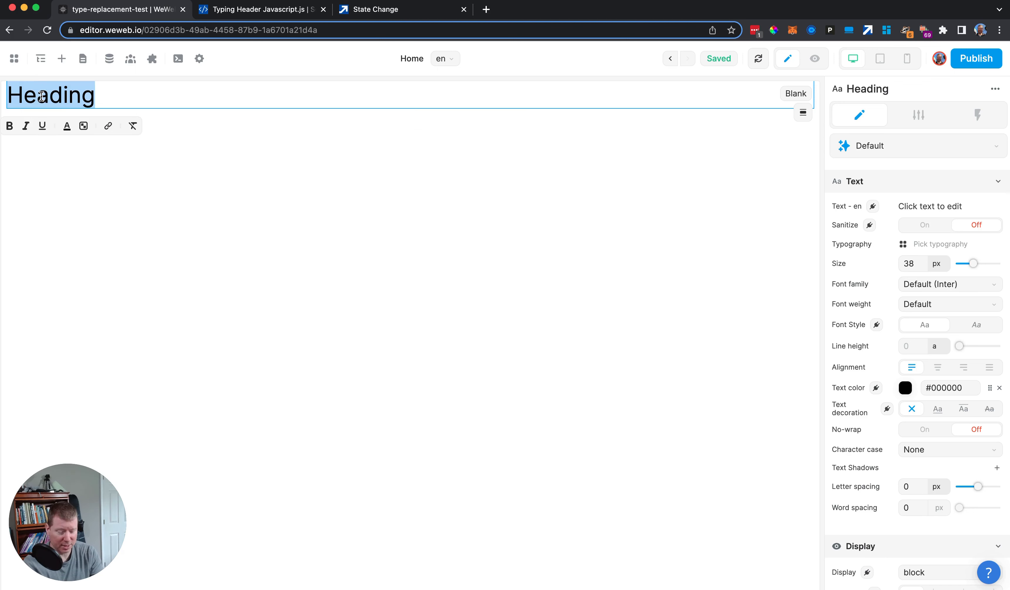
{"action": "type", "text": "Crea"}
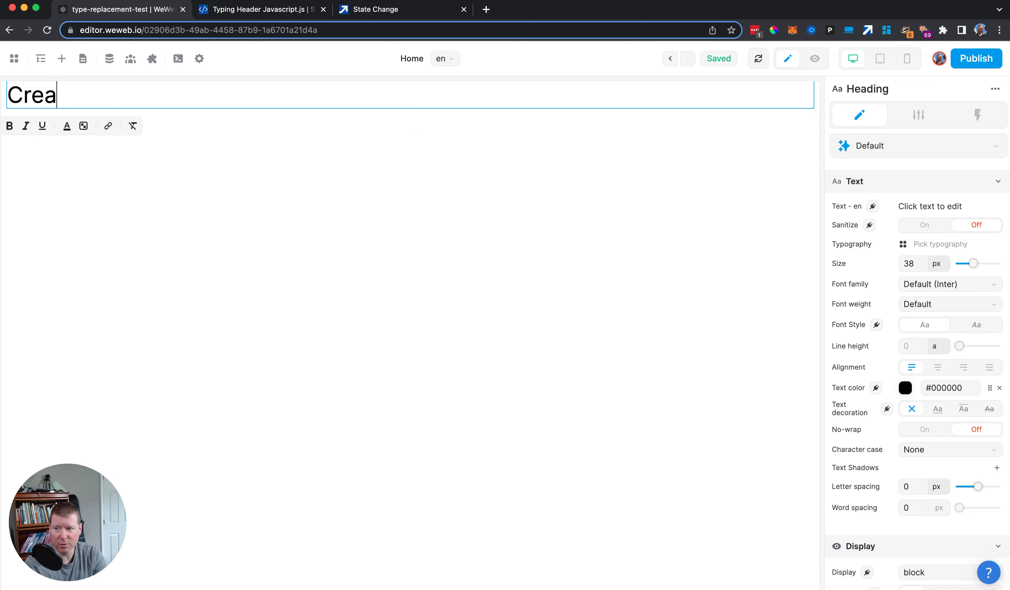
{"action": "type", "text": "te great no-code projects"}
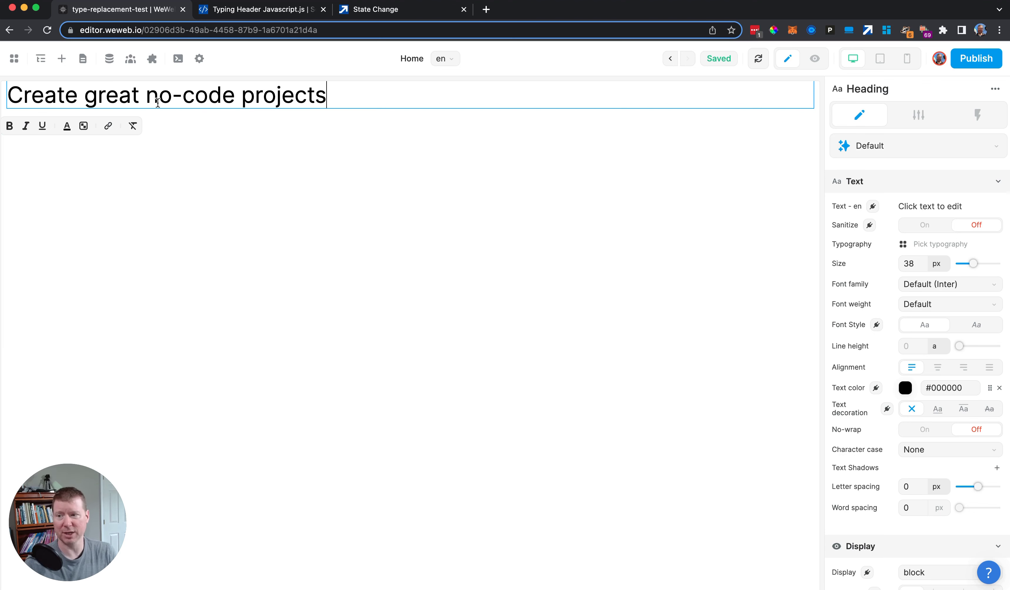
Inspect the heading's HTML element in the browser's developer tools to see how its text is marked up.
{"action": "left_click_drag", "start_coordinate": [150, 99], "coordinate": [234, 100]}
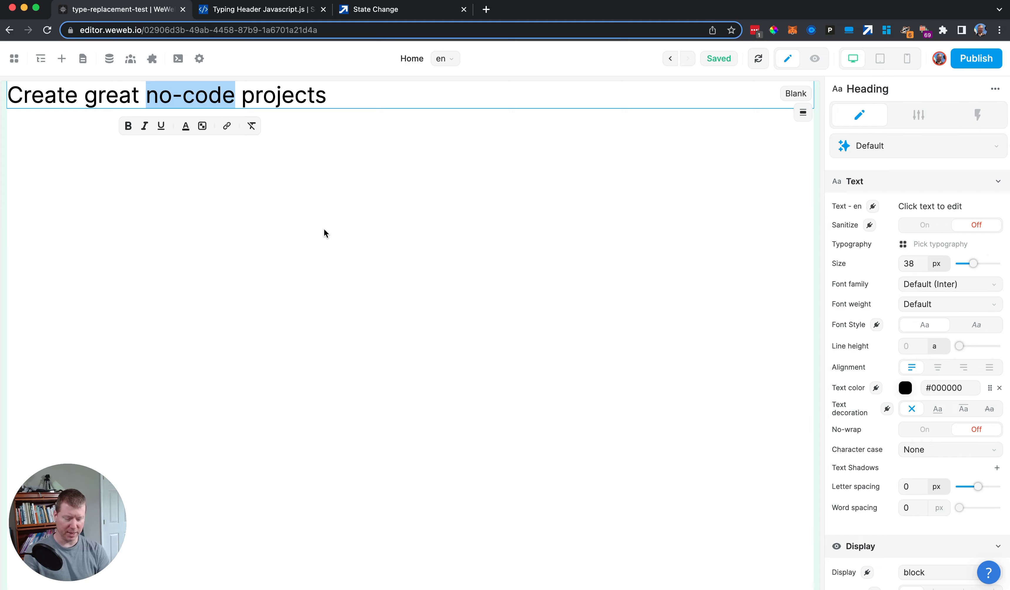
{"action": "key", "text": "super+alt+j"}
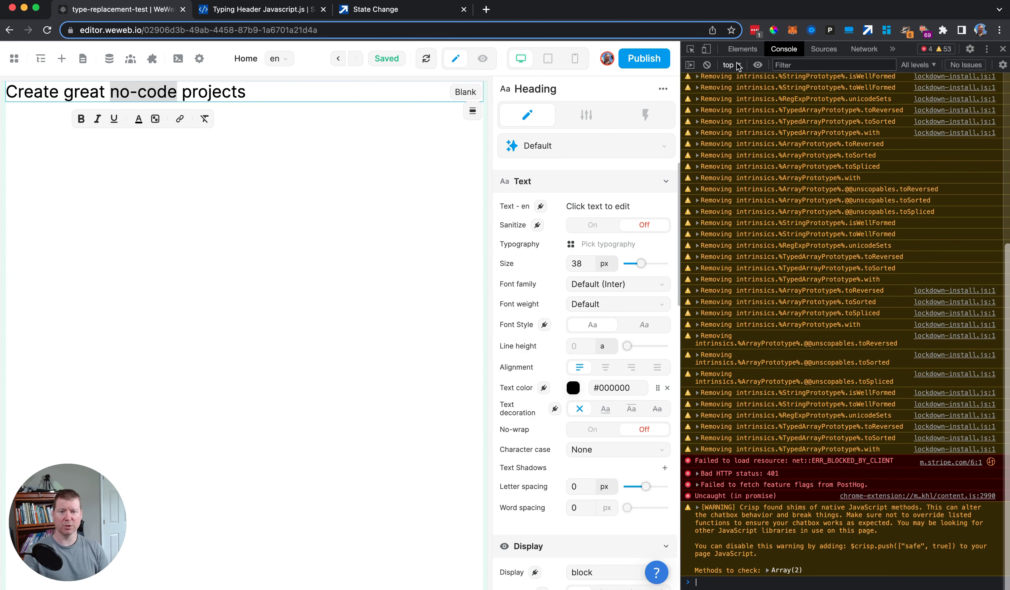
{"action": "left_click", "coordinate": [742, 49]}
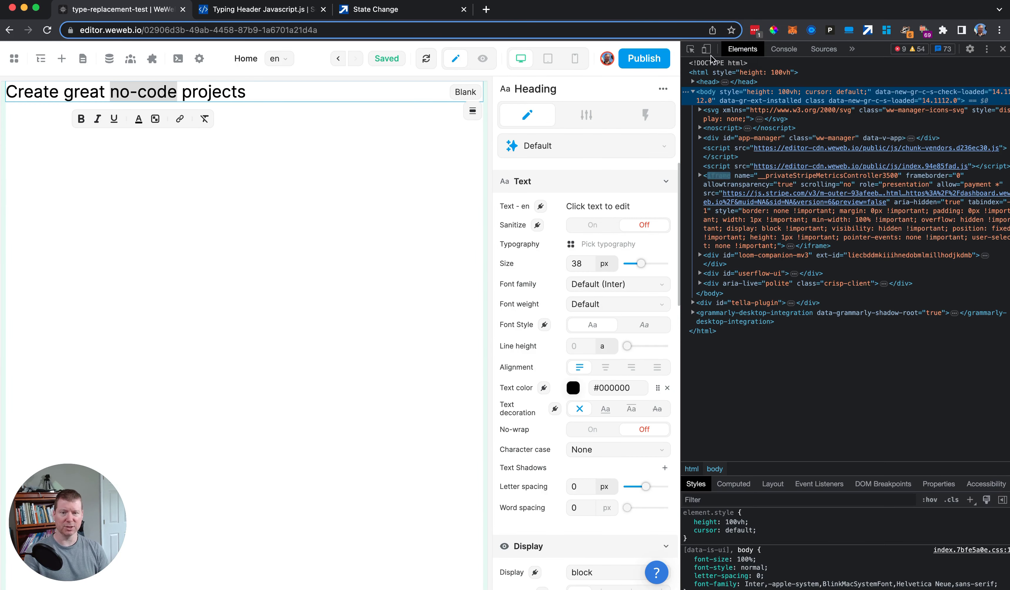
{"action": "left_click", "coordinate": [690, 49]}
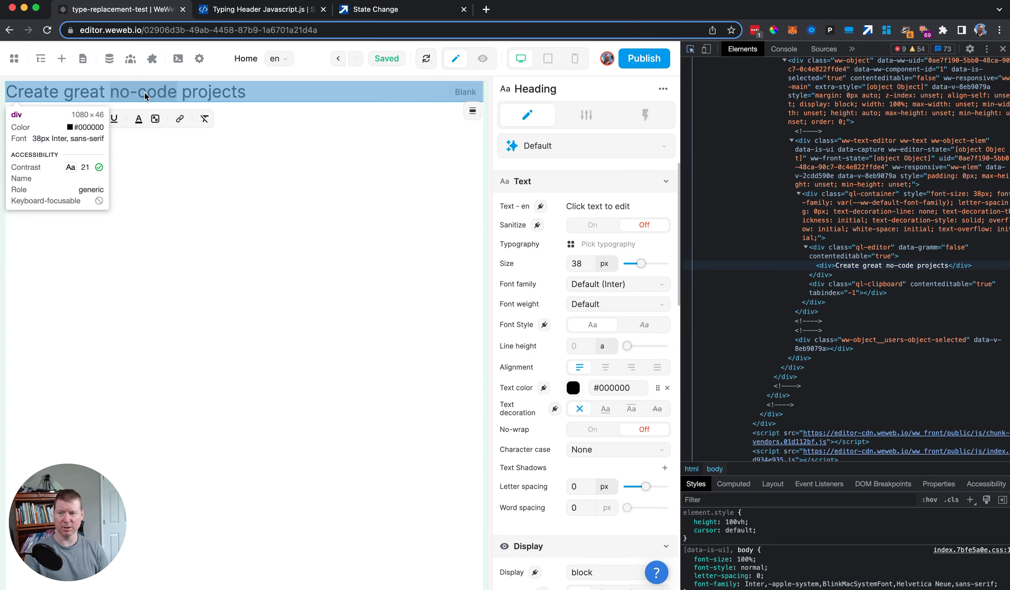
{"action": "left_click", "coordinate": [146, 96]}
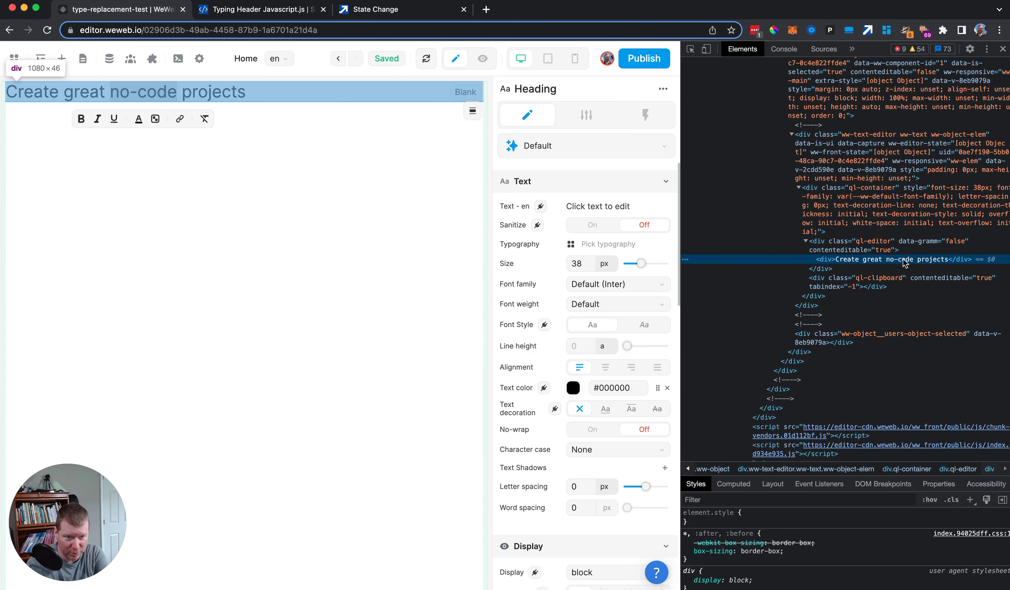
Make the word "no-code" in the heading bold and examine its markup in the element inspector.
{"action": "left_click", "coordinate": [123, 90]}
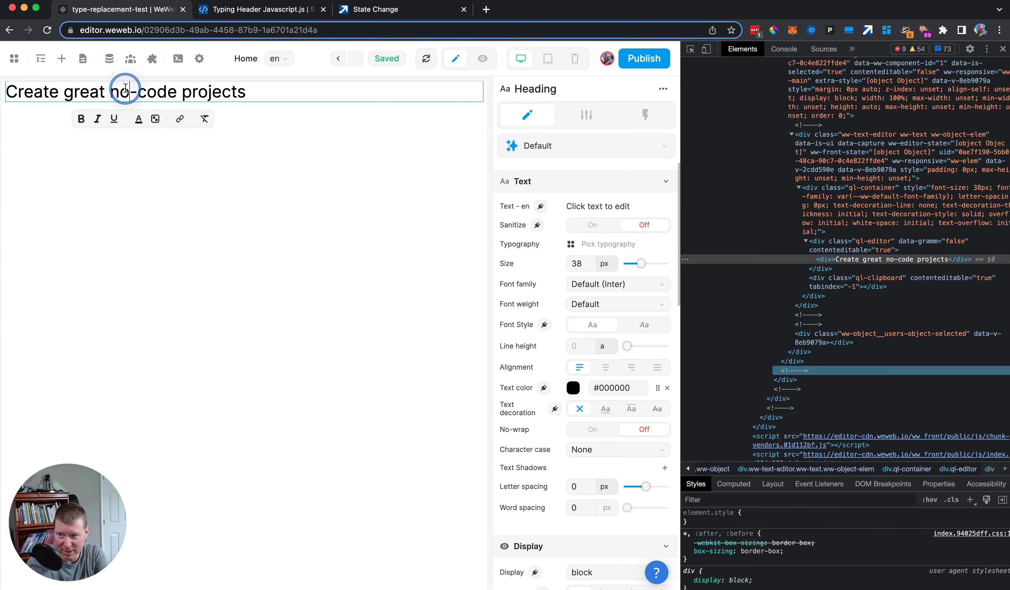
{"action": "left_click_drag", "start_coordinate": [111, 90], "coordinate": [173, 93]}
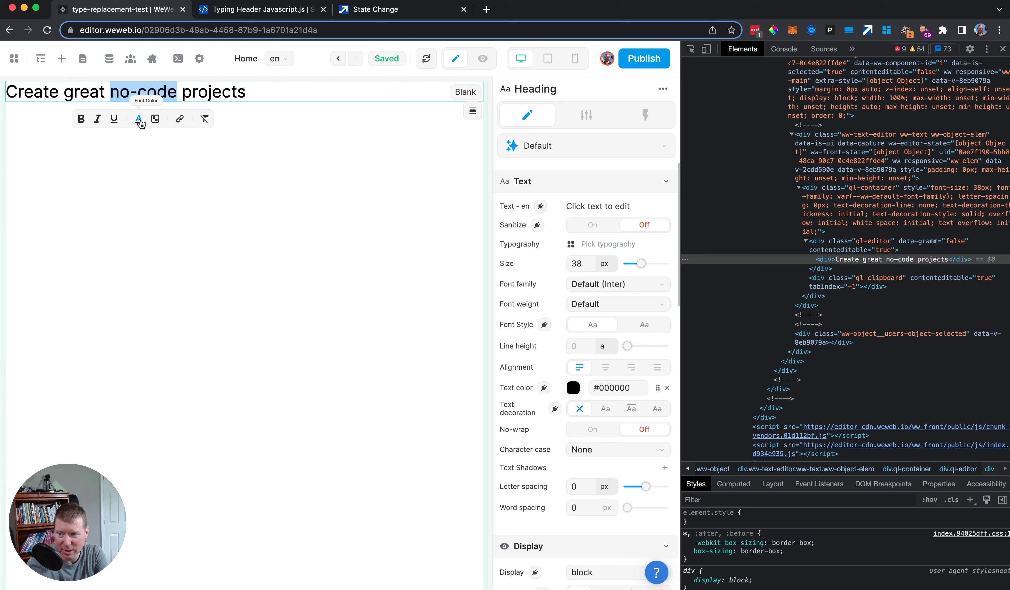
{"action": "left_click", "coordinate": [81, 119]}
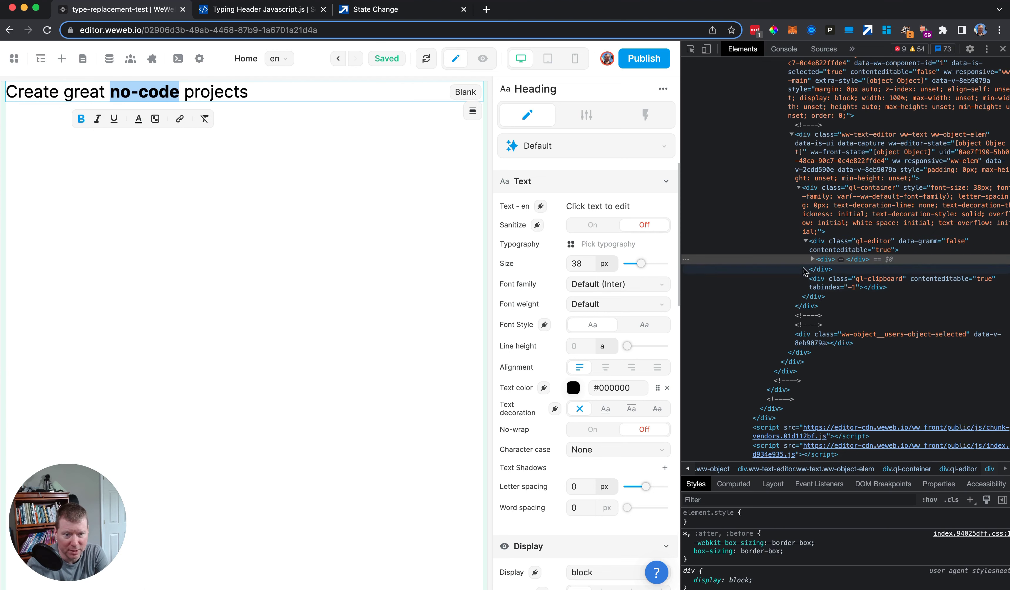
{"action": "left_click", "coordinate": [812, 259]}
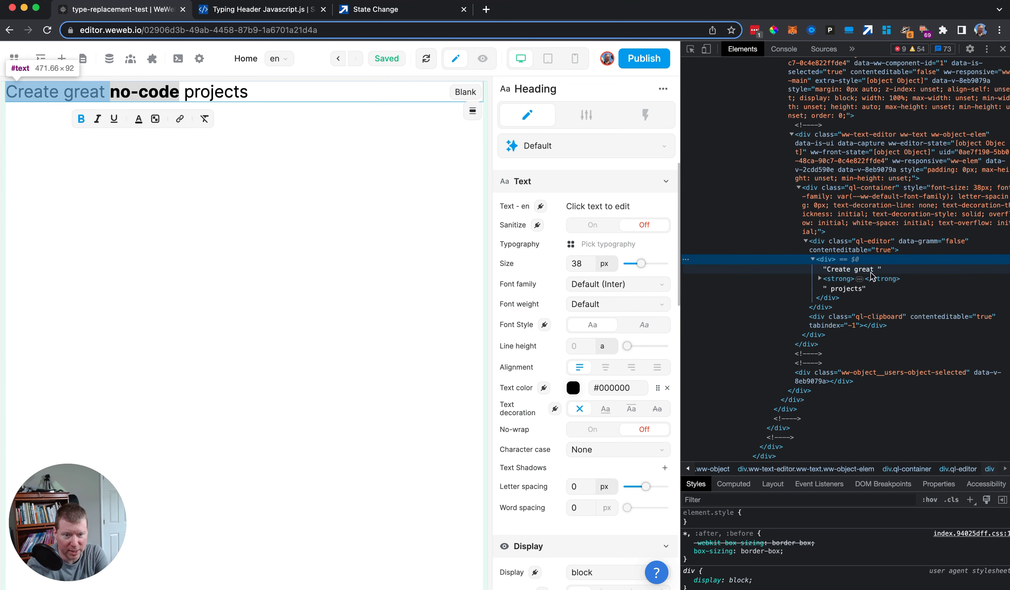
{"action": "left_click", "coordinate": [820, 279]}
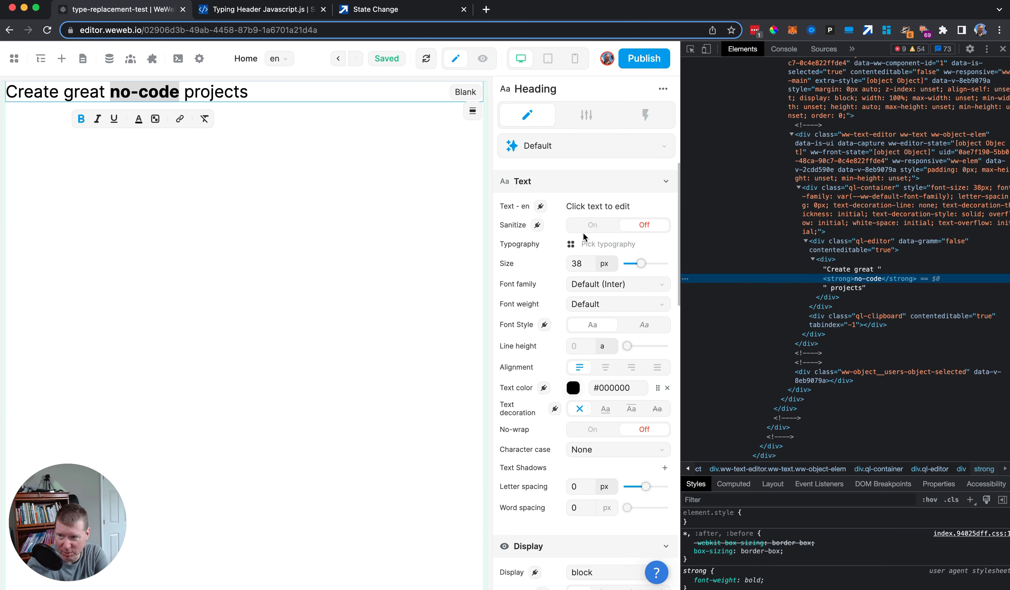
Try italic instead of bold on "no-code", inspecting its markup before removing the formatting.
{"action": "left_click", "coordinate": [83, 122]}
{"action": "left_click", "coordinate": [97, 122]}
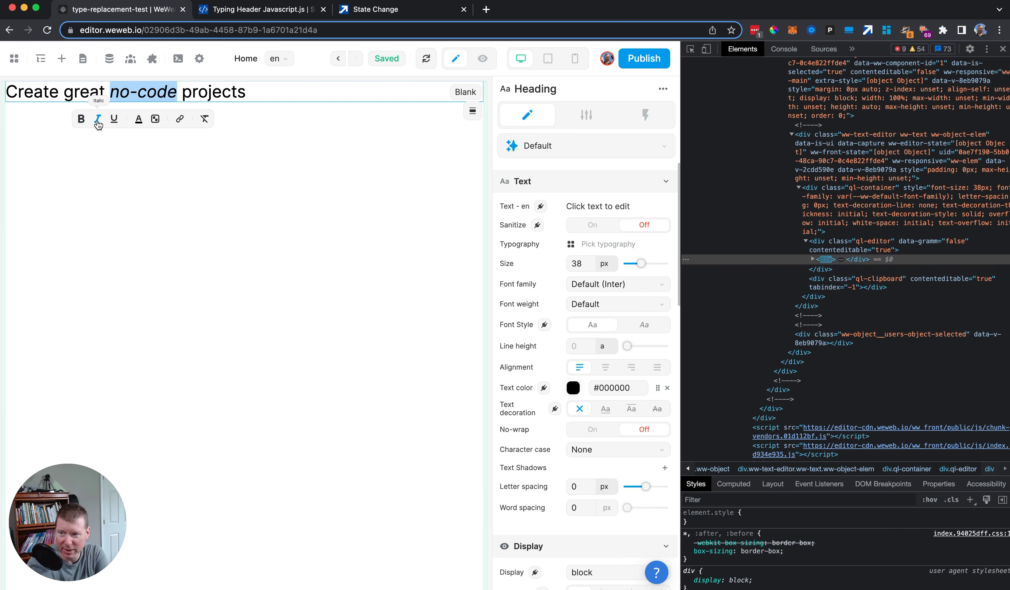
{"action": "left_click", "coordinate": [812, 259]}
{"action": "left_click", "coordinate": [822, 279]}
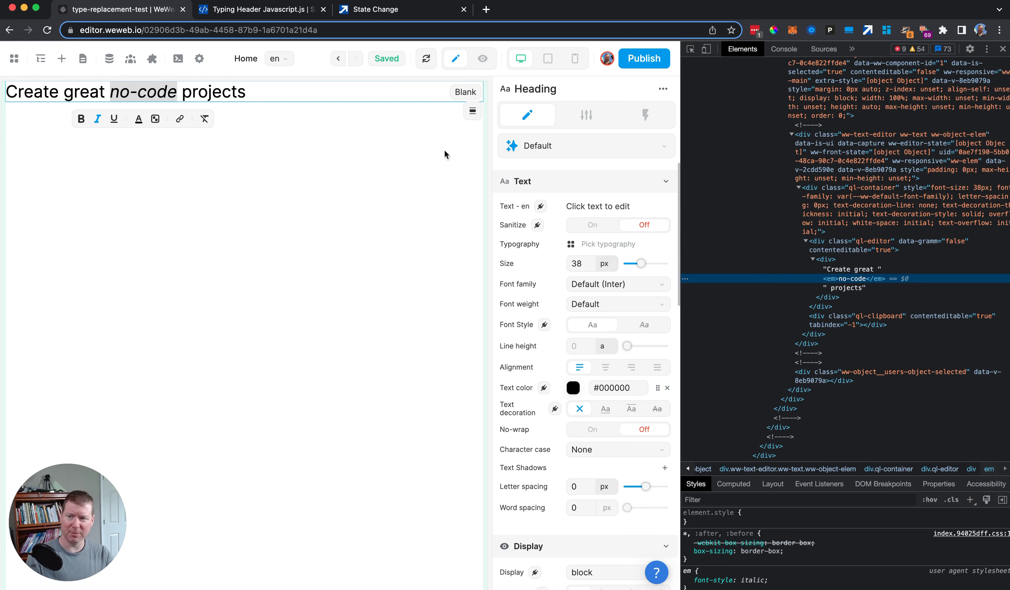
{"action": "key", "text": "super+i"}
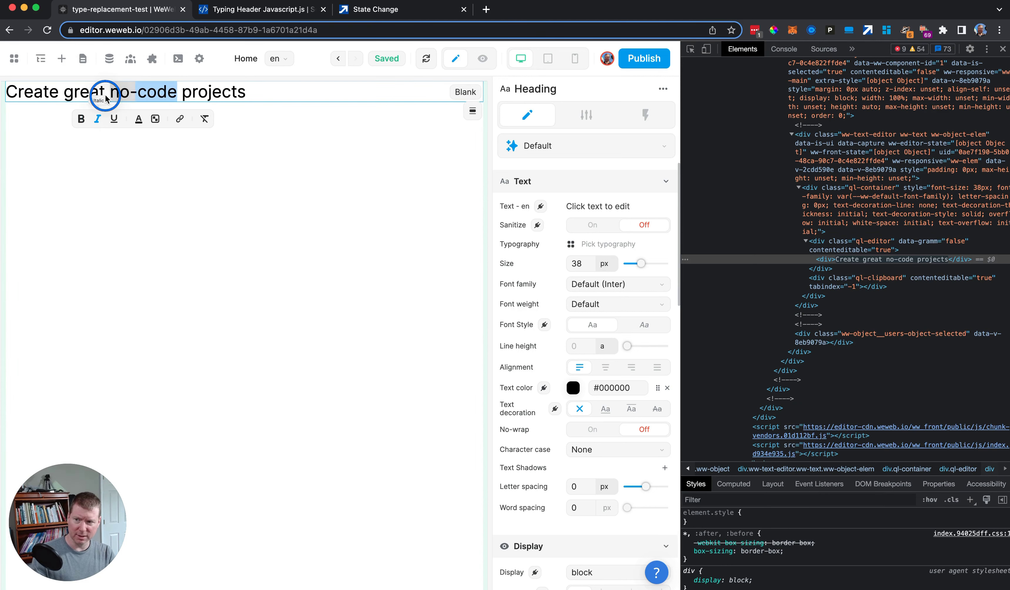
Wrap the word "no-code" in the heading text with <span id="typetext"> and </span> tags.
{"action": "left_click", "coordinate": [110, 93]}
{"action": "type", "text": "<span "}
{"action": "type", "text": "id=\"typt"}
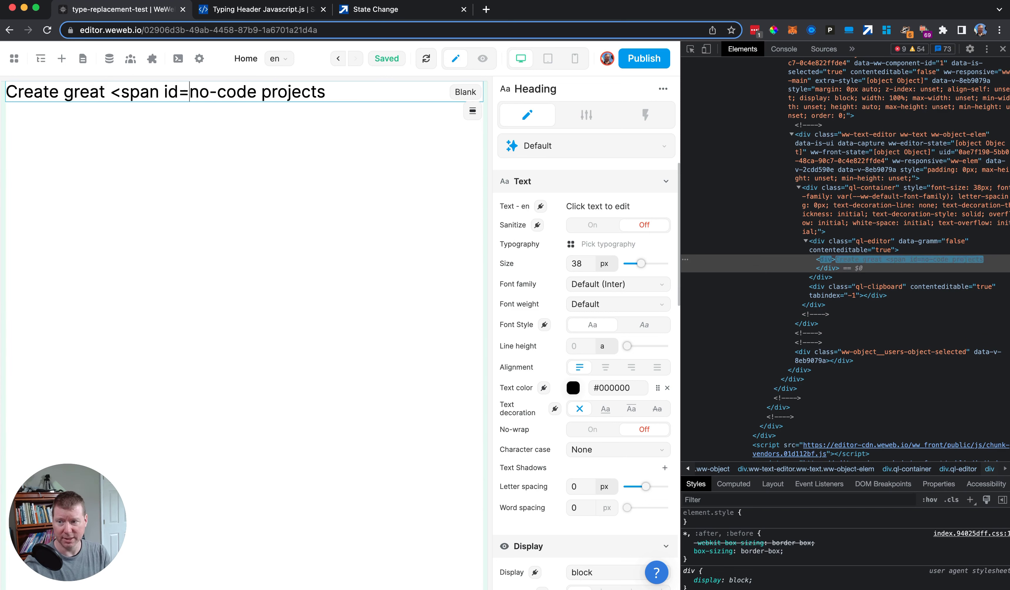
{"action": "key", "text": "BackSpace"}
{"action": "type", "text": "etext"}
{"action": "type", "text": "\">"}
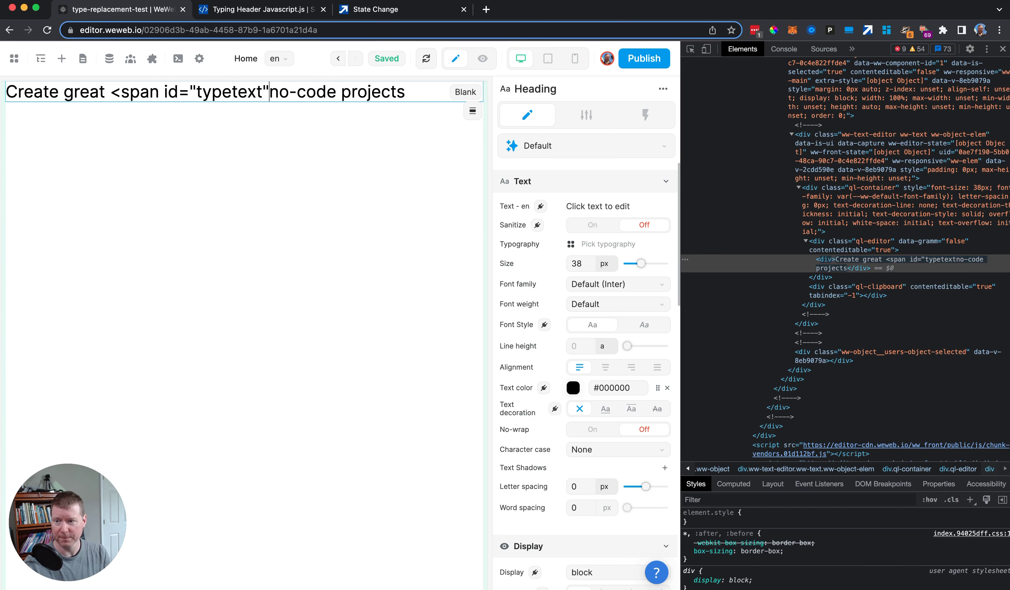
{"action": "key", "text": "Right"}
{"action": "key", "text": "Right"}
{"action": "key", "text": "Right"}
{"action": "key", "text": "Right"}
{"action": "key", "text": "Right"}
{"action": "key", "text": "Right"}
{"action": "key", "text": "Right"}
{"action": "type", "text": "</span>"}
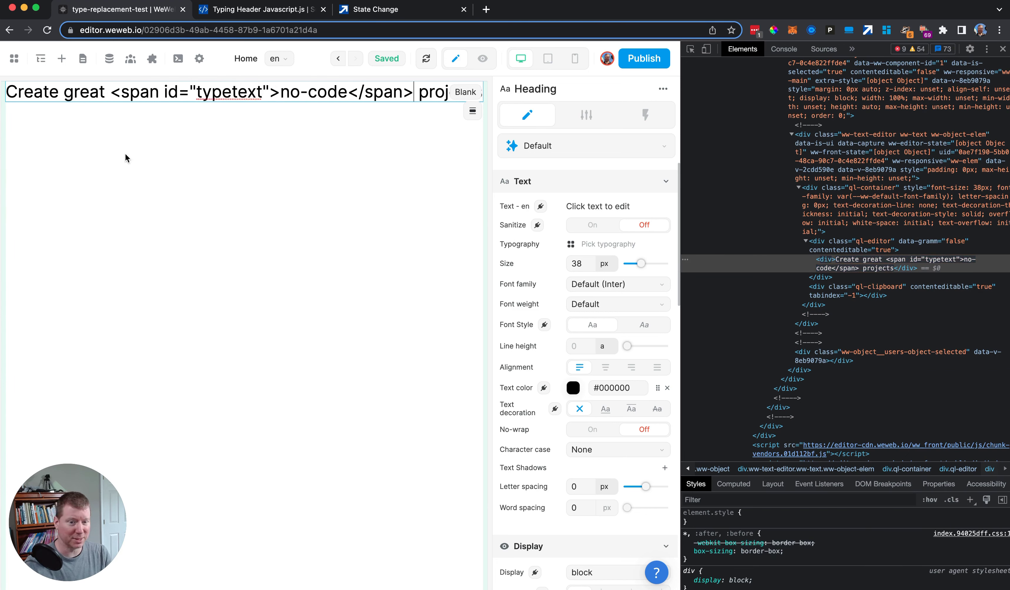
Finish editing the heading and preview how the page renders the span tags, returning to edit mode.
{"action": "key", "text": "Escape"}
{"action": "left_click", "coordinate": [483, 59]}
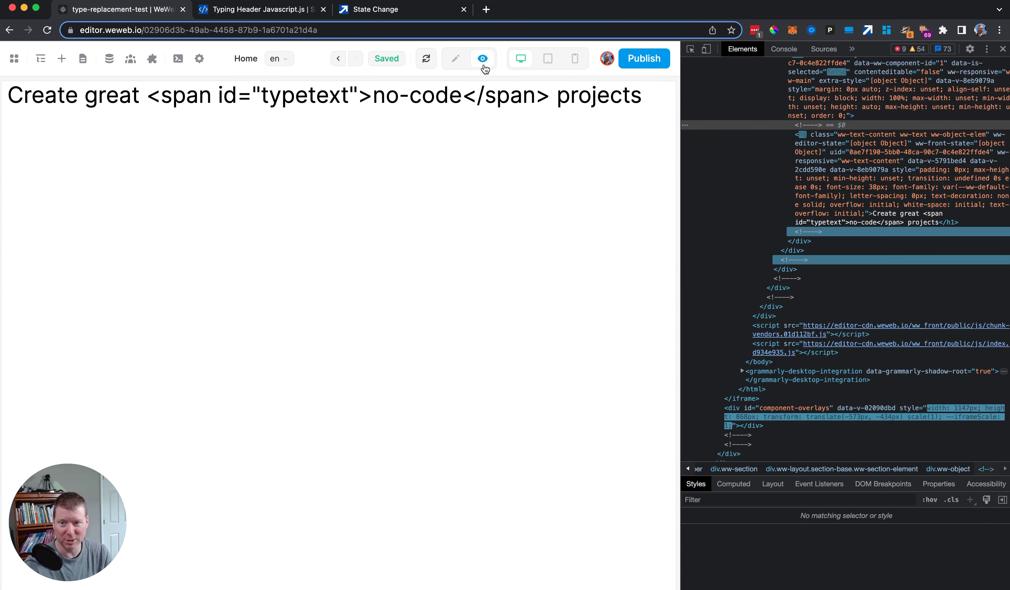
{"action": "left_click", "coordinate": [455, 59]}
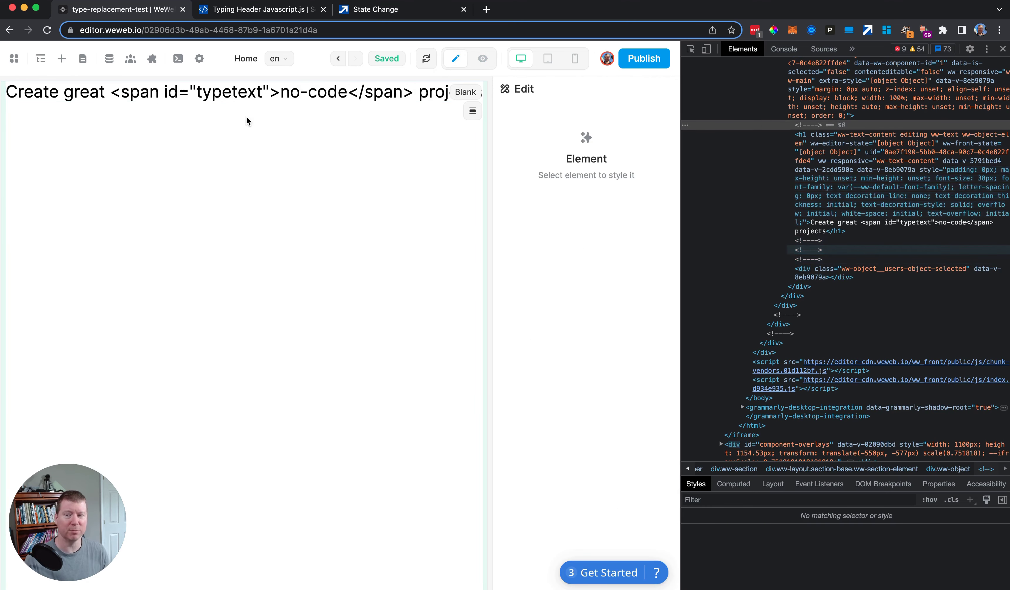
Copy the heading's full text, including the span tags around "no-code".
{"action": "left_click", "coordinate": [163, 92]}
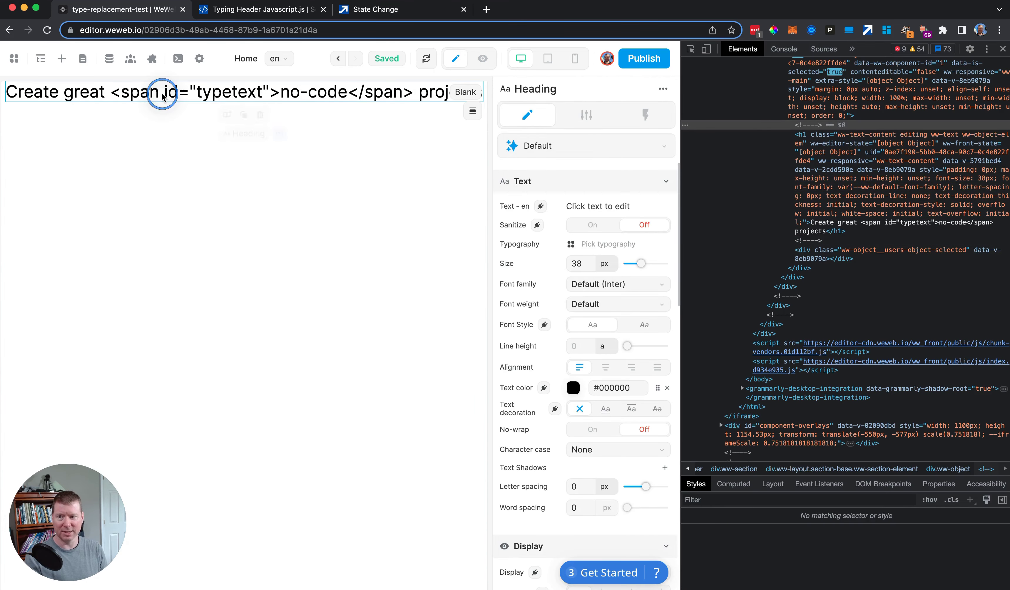
{"action": "double_click", "coordinate": [163, 93]}
{"action": "key", "text": "super+c"}
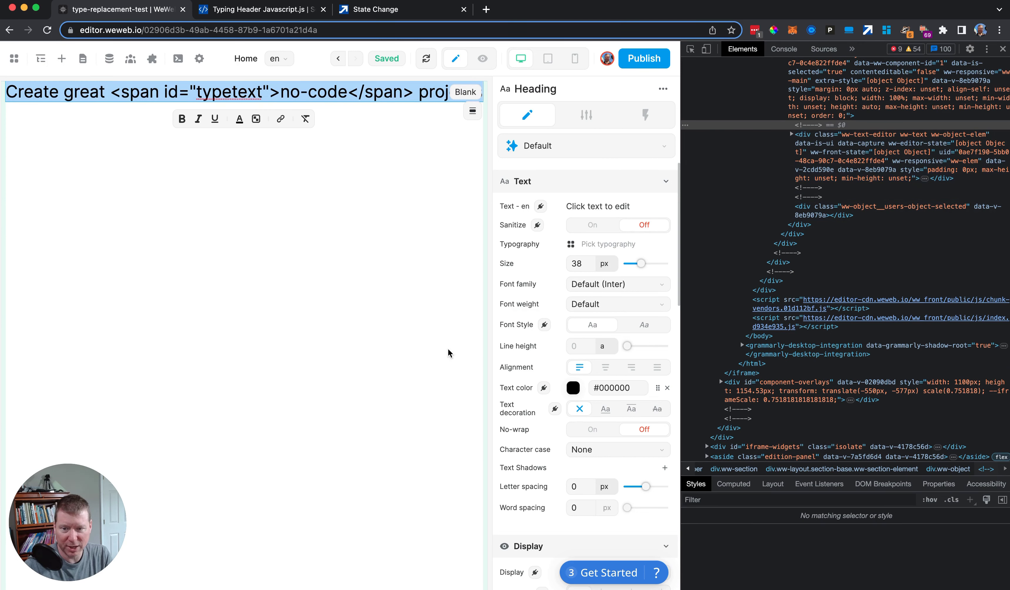
Try to bind the heading's text and choose Formula as the binding type.
{"action": "left_click", "coordinate": [541, 207]}
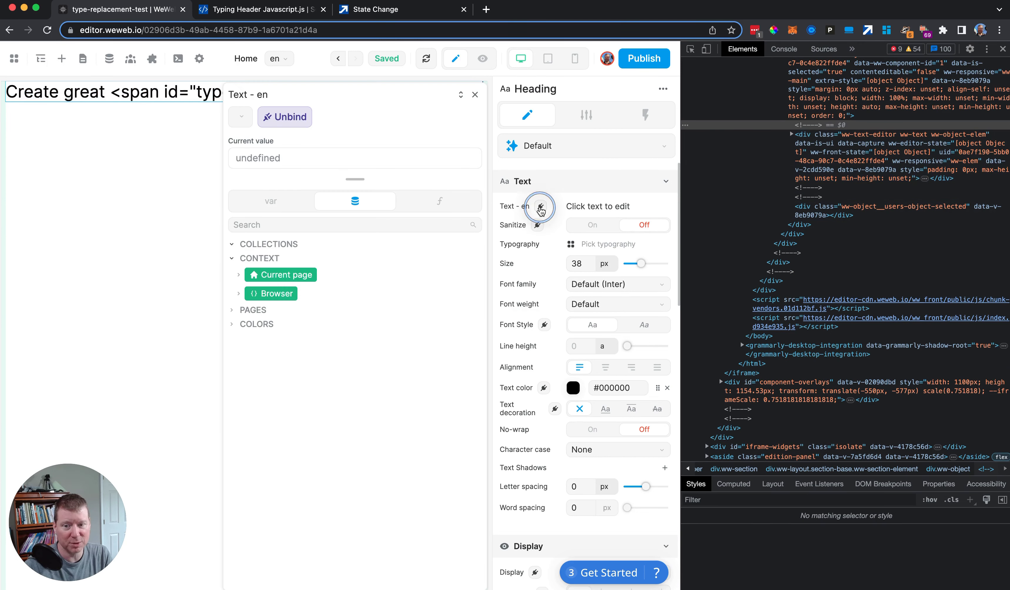
{"action": "left_click", "coordinate": [330, 160]}
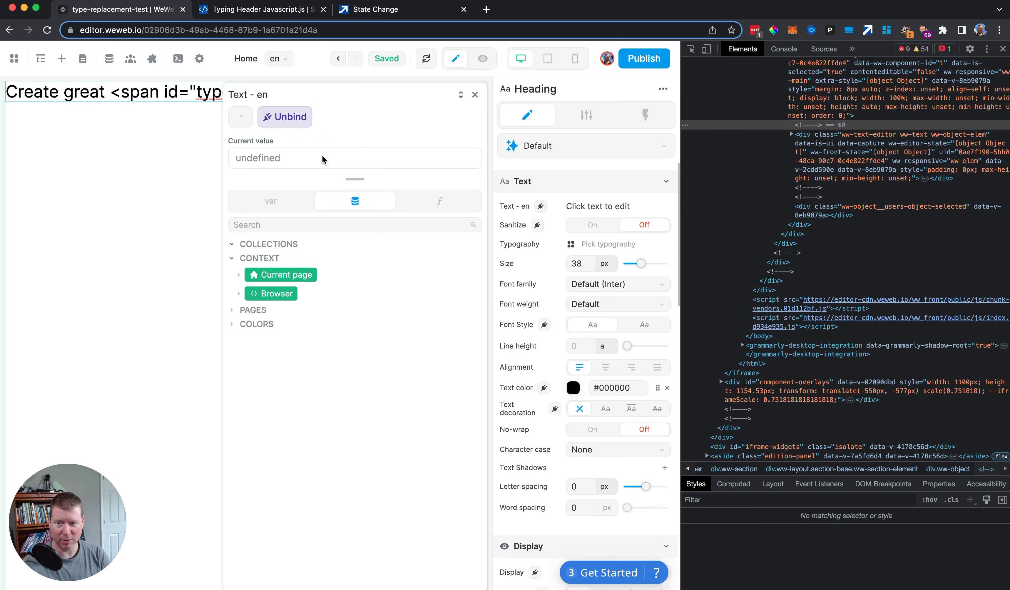
{"action": "left_click", "coordinate": [270, 160]}
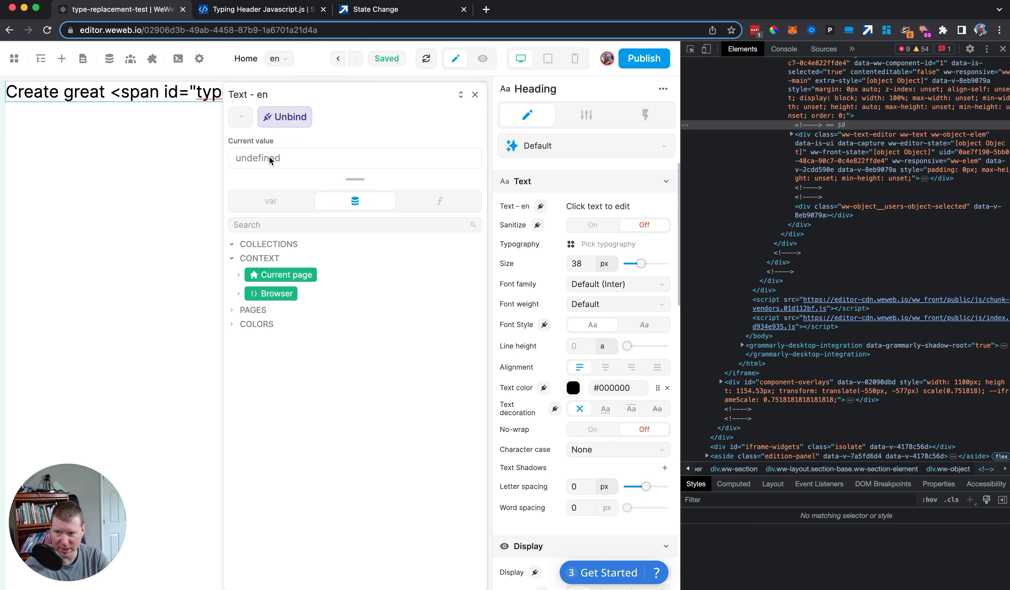
{"action": "left_click", "coordinate": [360, 122]}
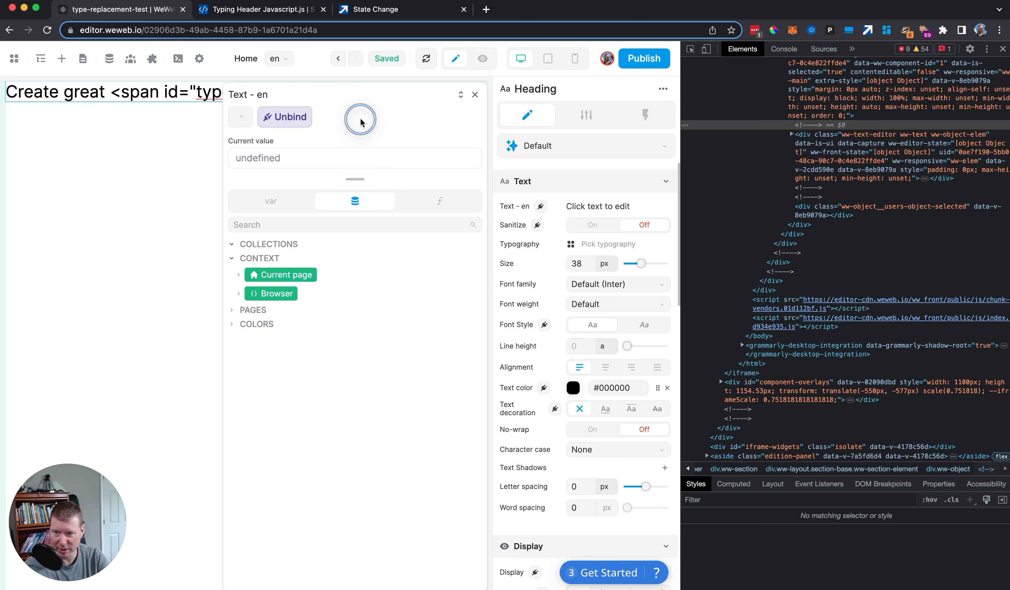
{"action": "left_click", "coordinate": [320, 158]}
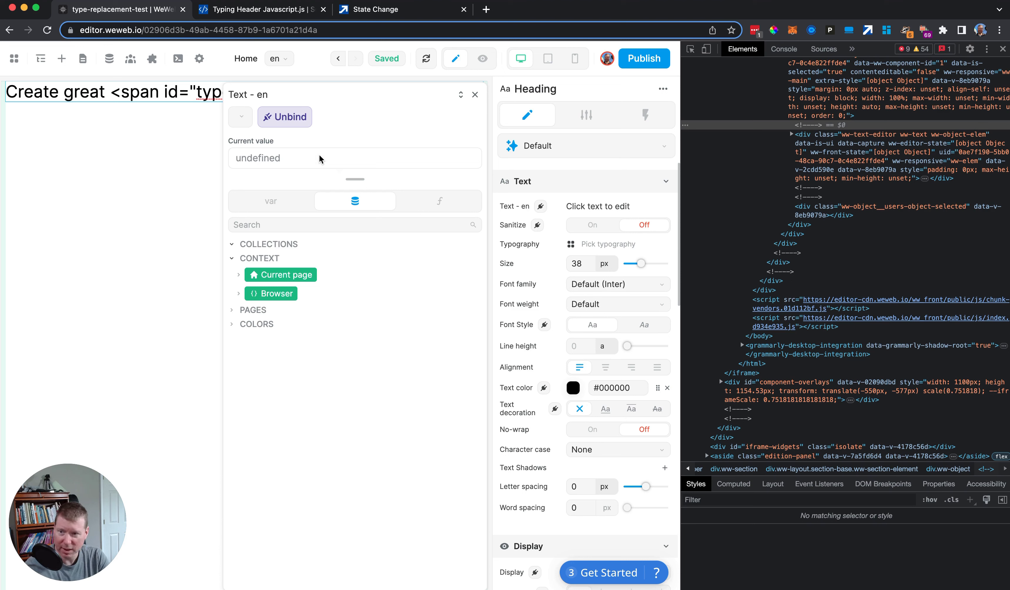
{"action": "left_click", "coordinate": [282, 156]}
{"action": "left_click", "coordinate": [243, 121]}
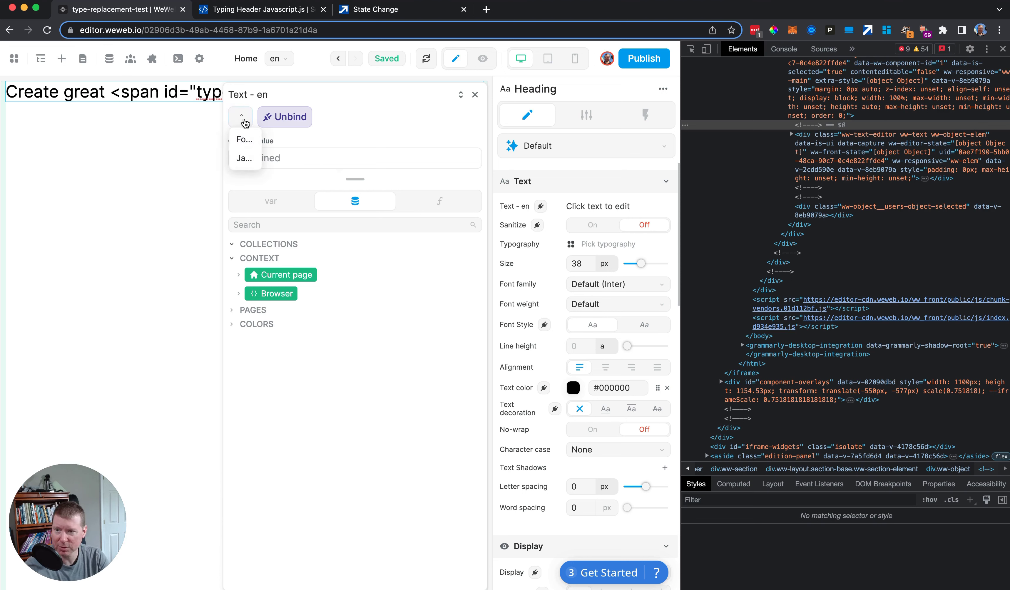
{"action": "left_click", "coordinate": [243, 144]}
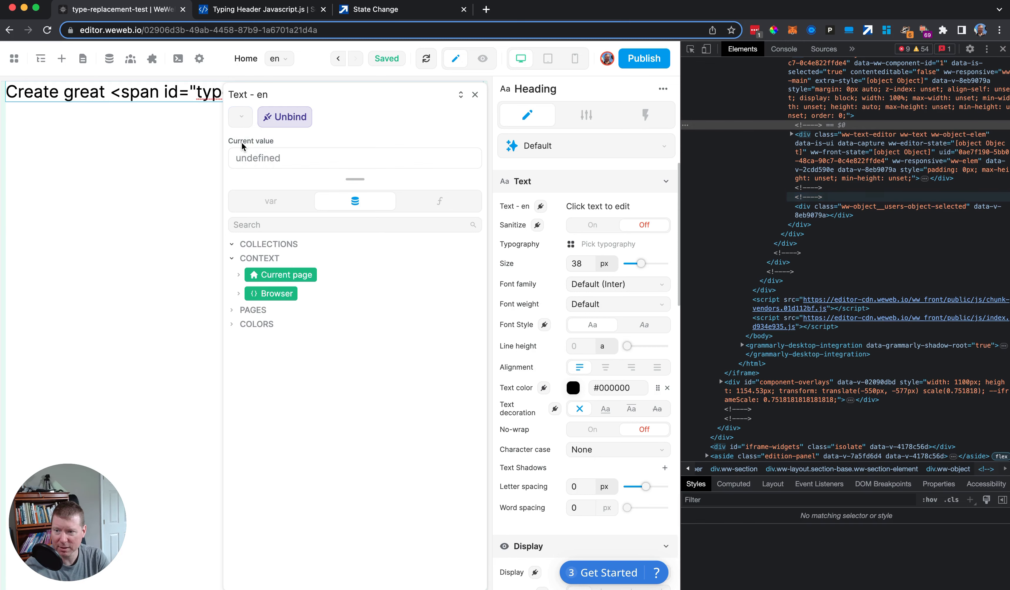
{"action": "left_click", "coordinate": [250, 153]}
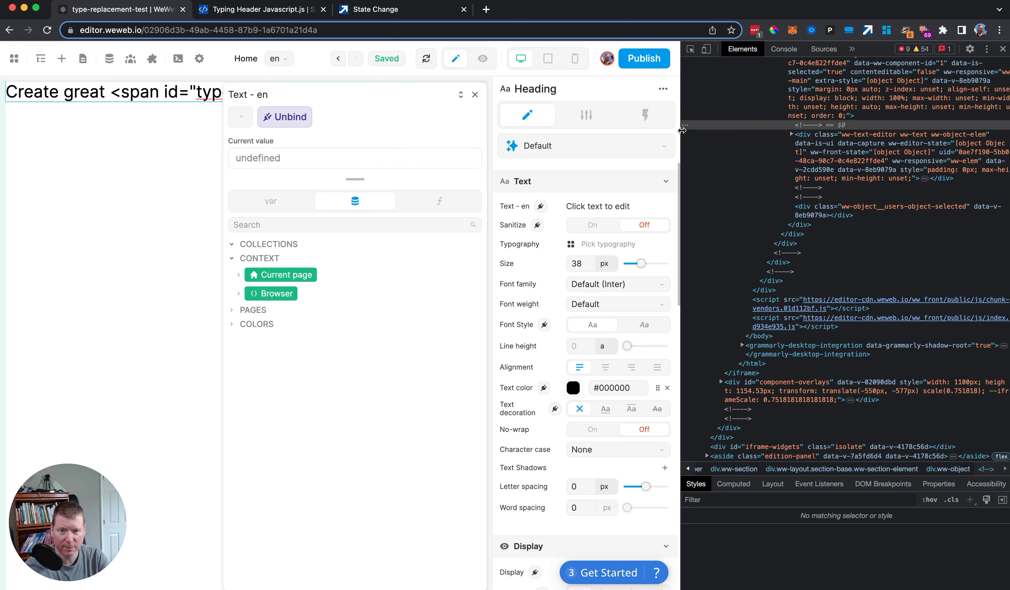
Narrow the developer tools to widen the editor, and reload the page to reset the heading's text binding.
{"action": "left_click_drag", "start_coordinate": [681, 131], "coordinate": [846, 135]}
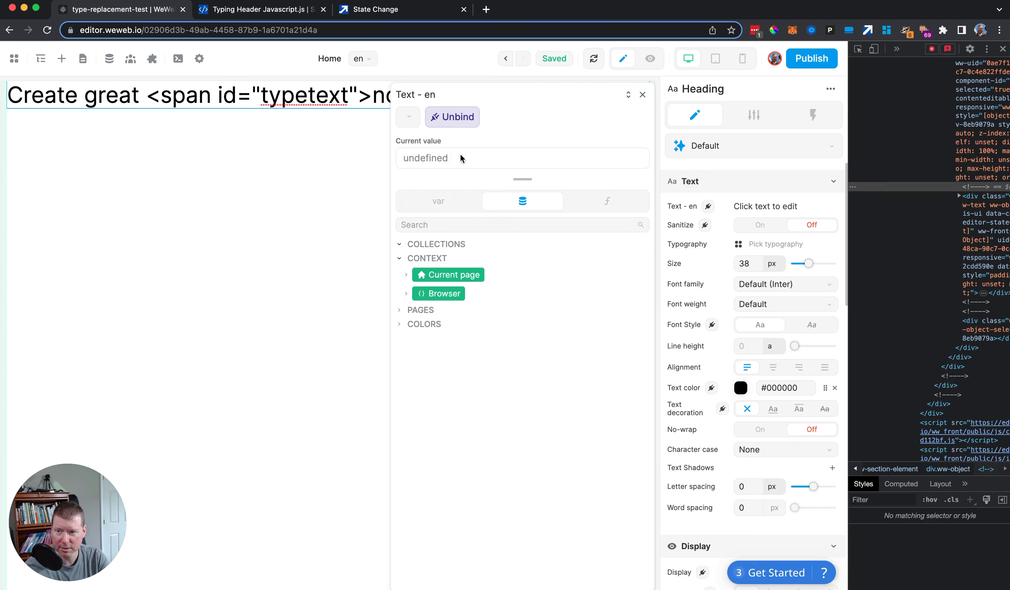
{"action": "left_click", "coordinate": [242, 97]}
{"action": "left_click", "coordinate": [263, 97]}
{"action": "left_click", "coordinate": [443, 127]}
{"action": "left_click", "coordinate": [443, 126]}
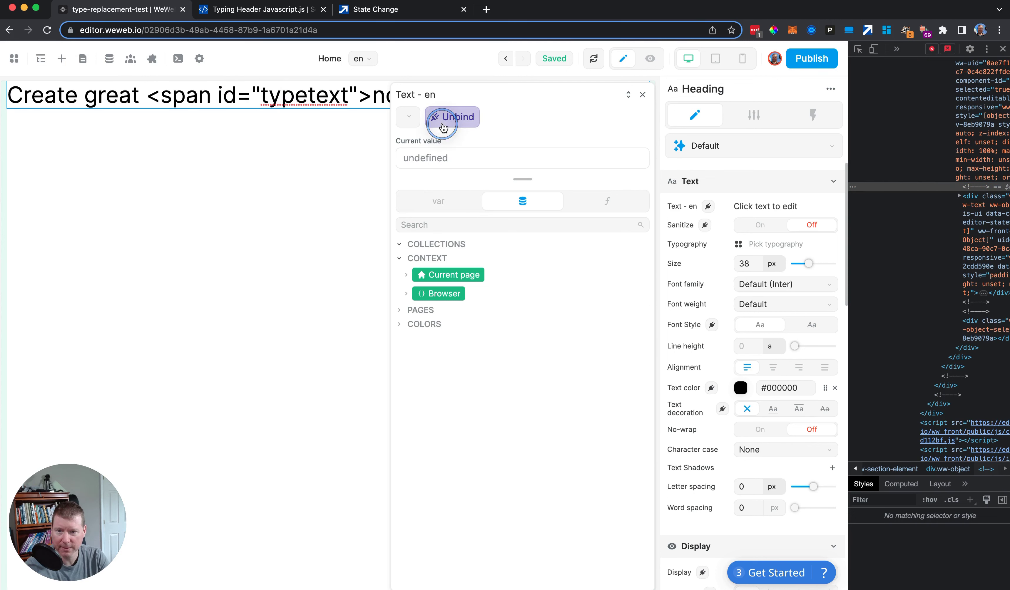
{"action": "left_click", "coordinate": [243, 300]}
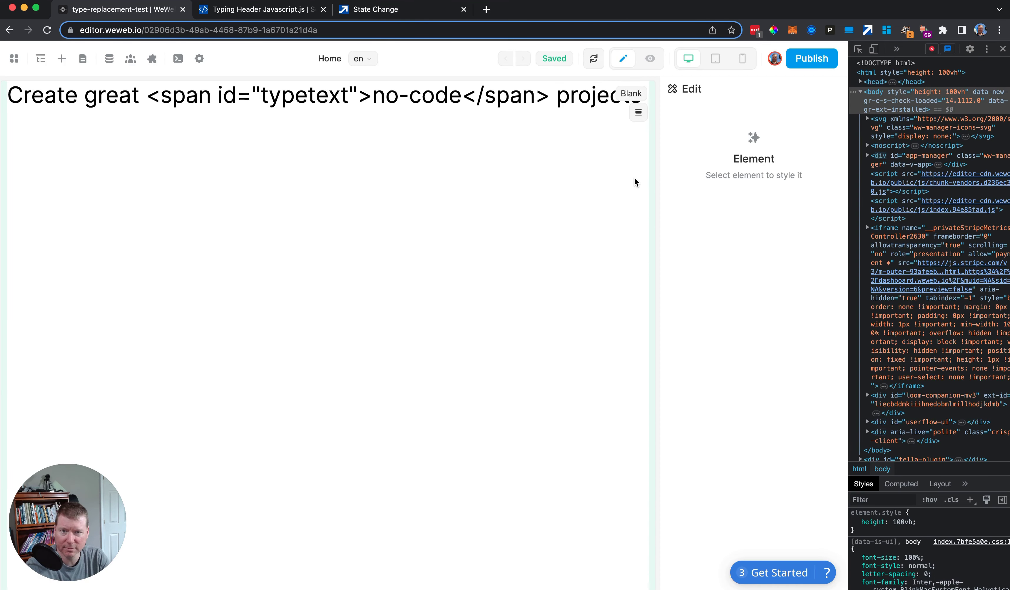
Bind the heading's text to a formula and paste the copied heading markup into it.
{"action": "left_click", "coordinate": [448, 100]}
{"action": "left_click", "coordinate": [708, 207]}
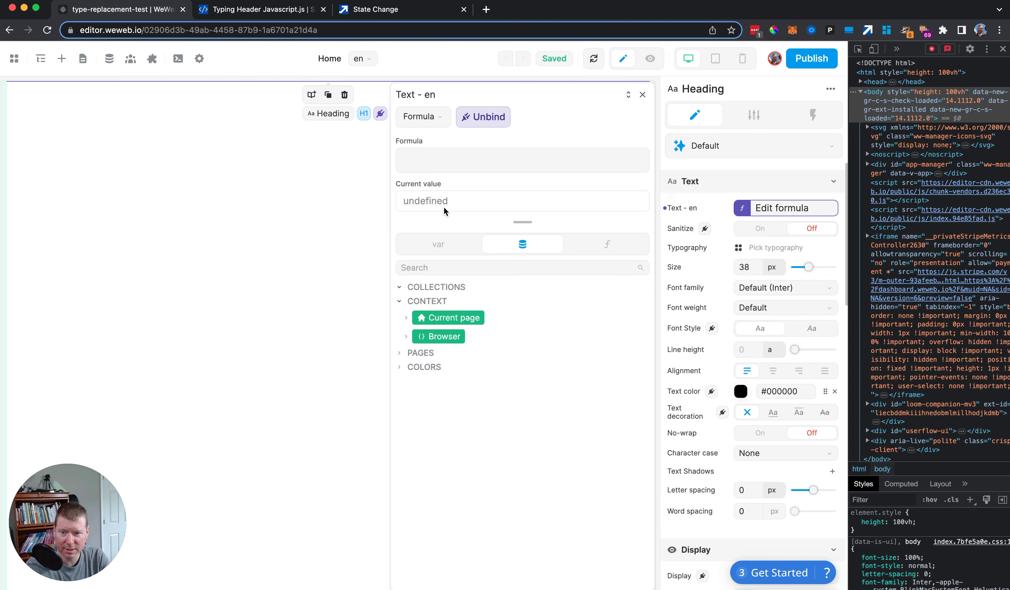
{"action": "left_click", "coordinate": [435, 152]}
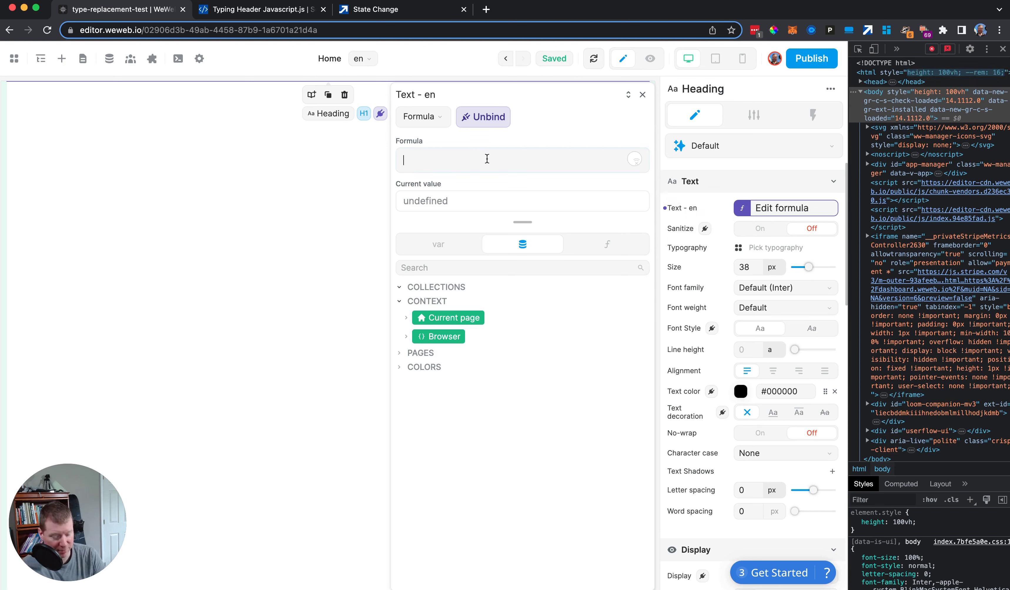
{"action": "key", "text": "super+v"}
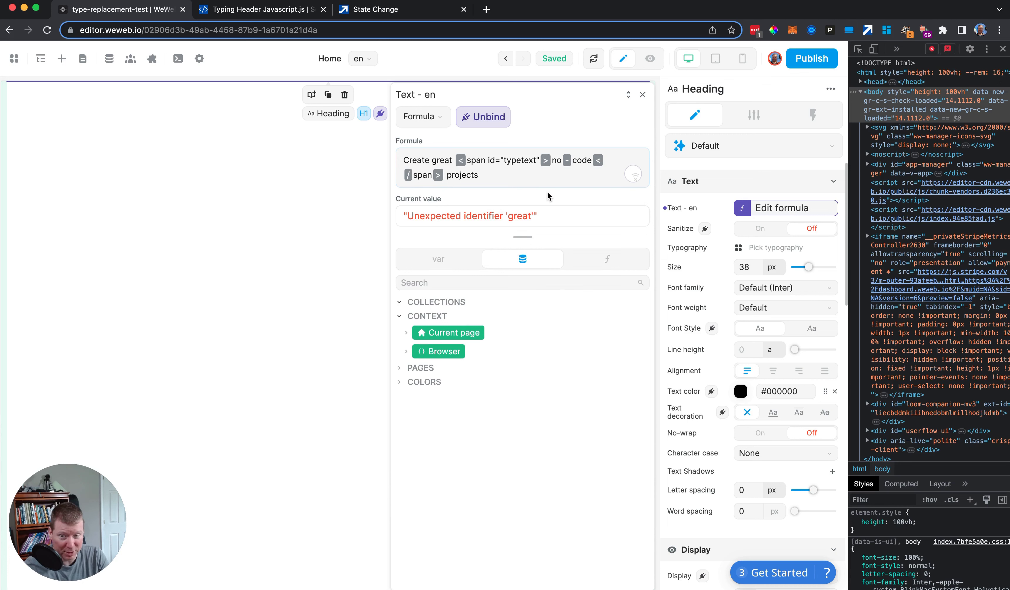
Enclose the formula text in double quotes and escape the inner quotes around typetext with backslashes.
{"action": "left_click", "coordinate": [404, 161]}
{"action": "type", "text": "\""}
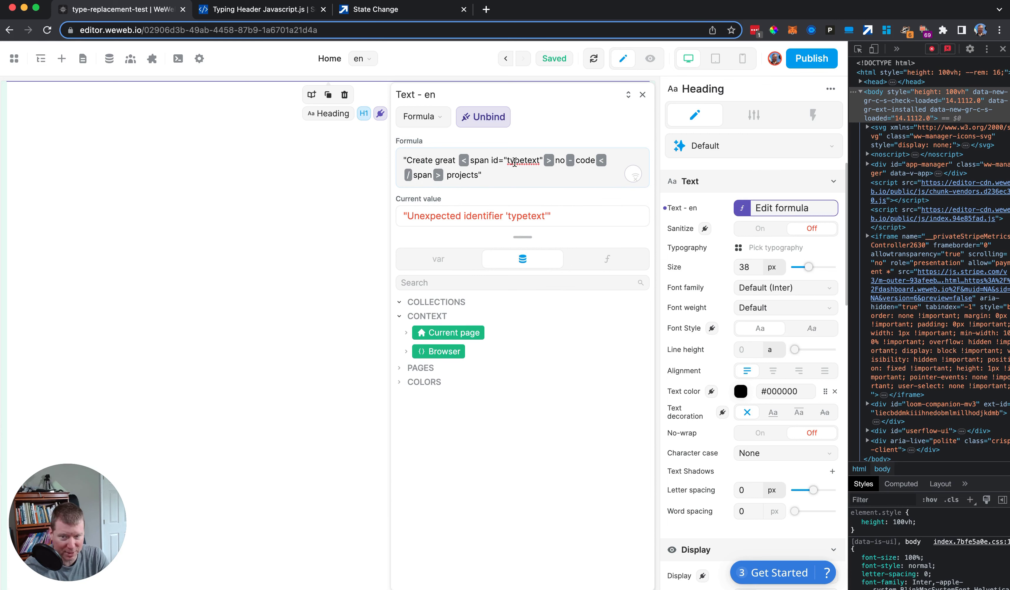
{"action": "left_click", "coordinate": [503, 162]}
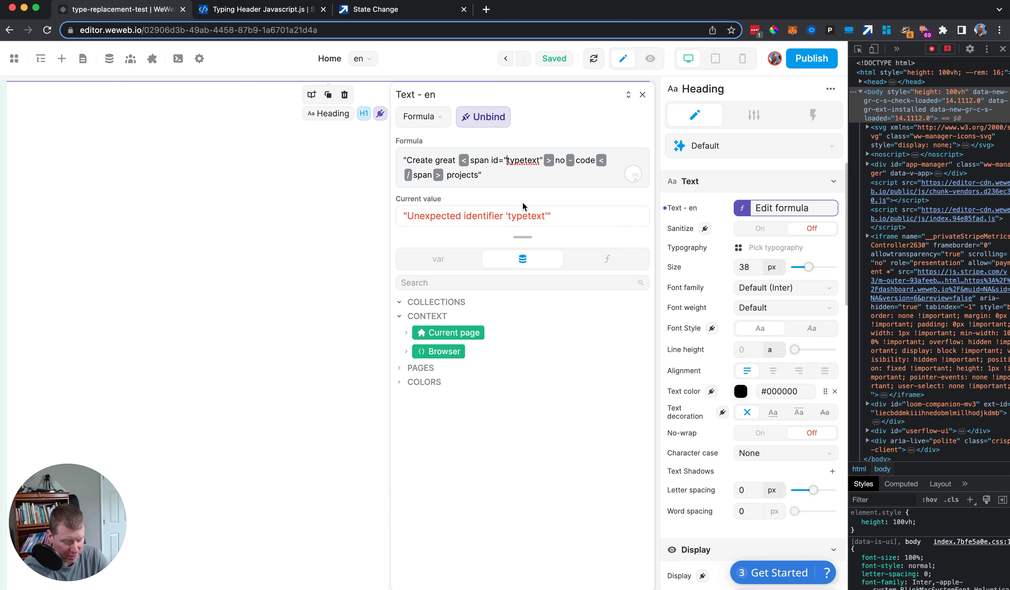
{"action": "key", "text": "Left"}
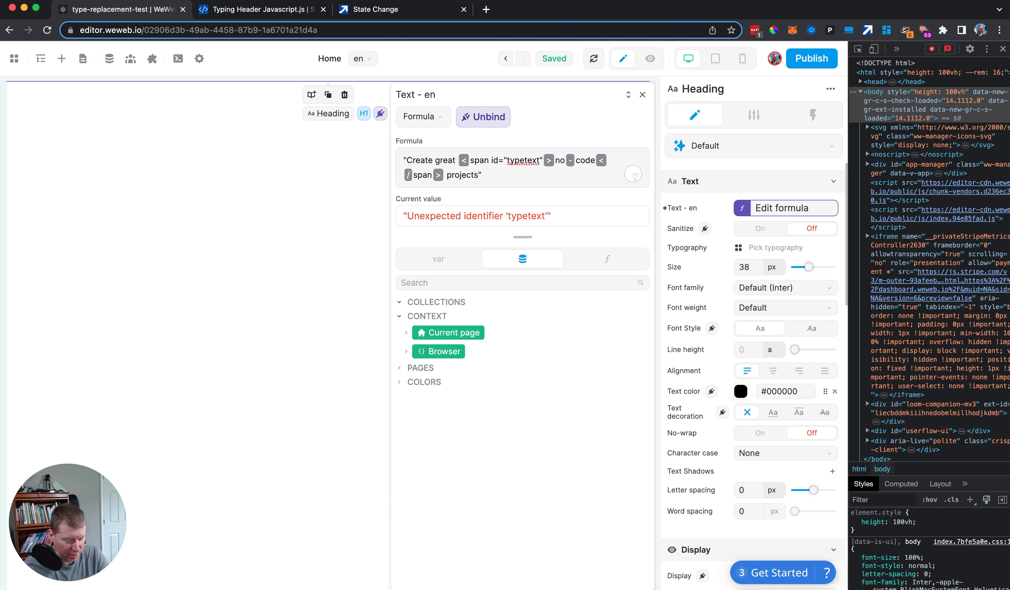
{"action": "type", "text": "\\"}
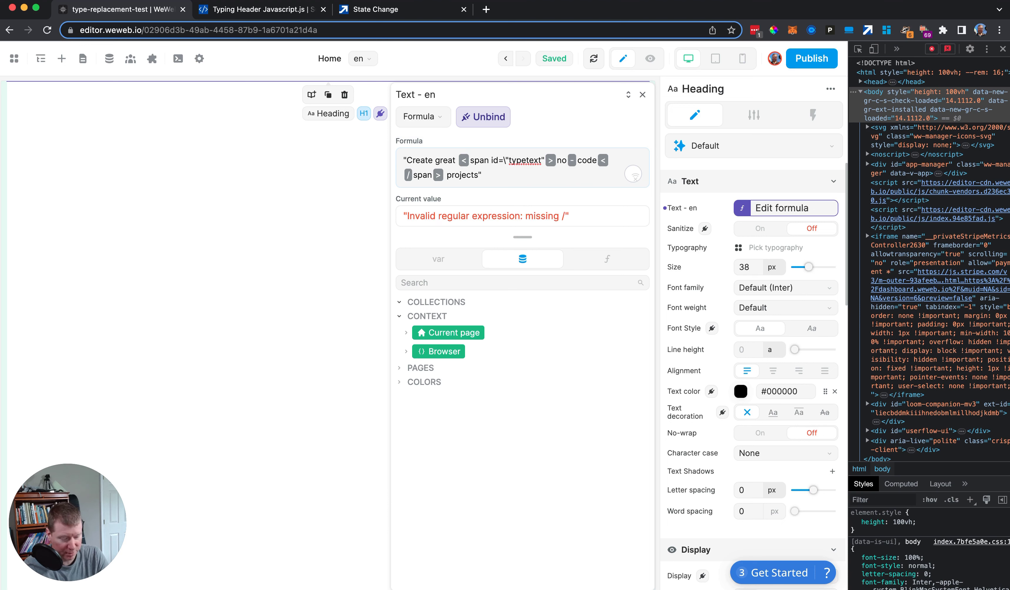
{"action": "left_click", "coordinate": [540, 159]}
{"action": "type", "text": "\\"}
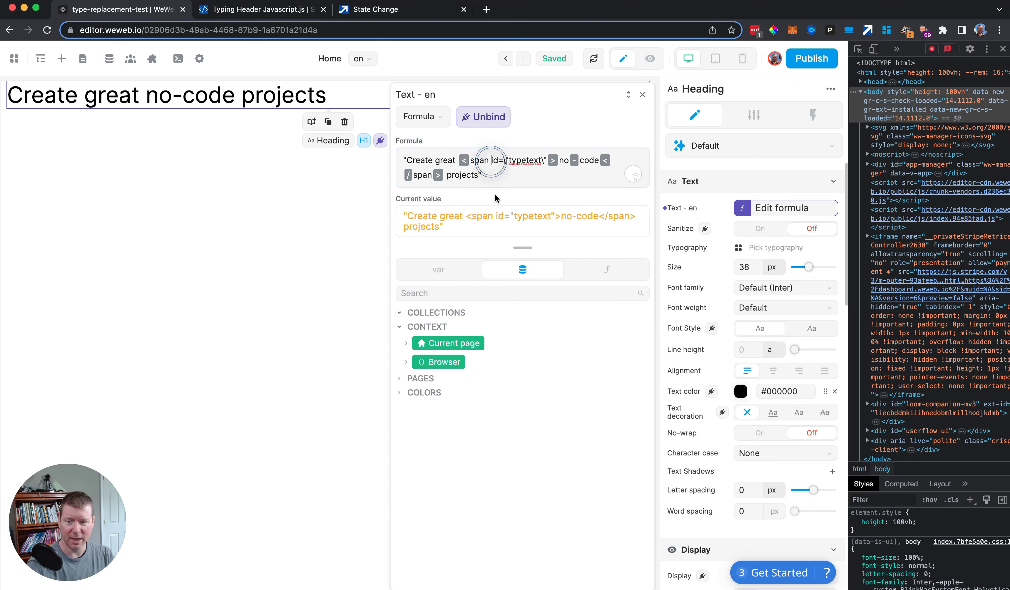
Try to bold the span by adding a style attribute with 'font-weight: bold;' before its id.
{"action": "type", "text": "style=="}
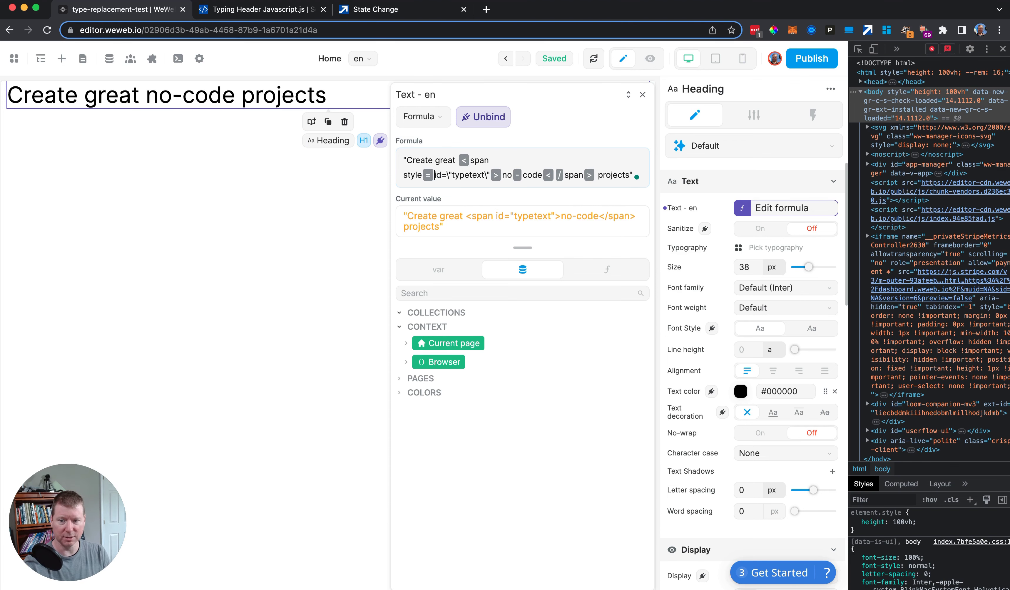
{"action": "type", "text": "'font-weight: bold"}
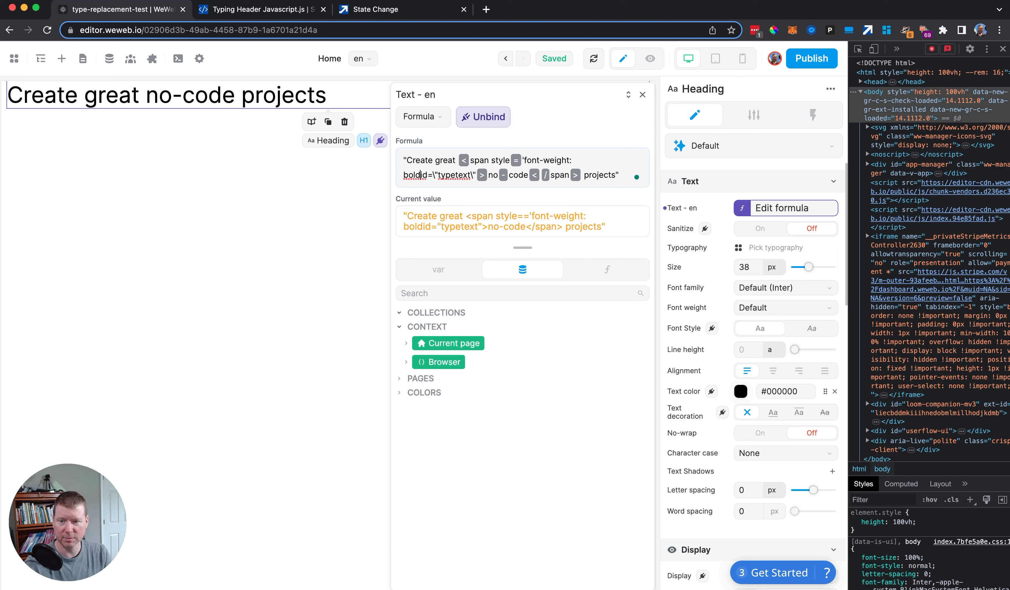
{"action": "type", "text": "'"}
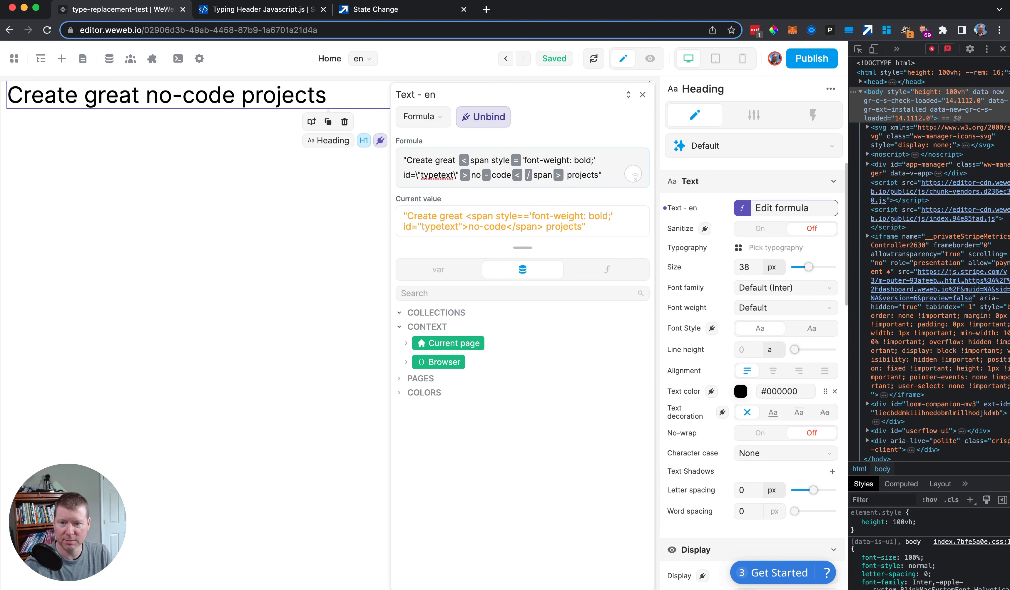
Try a font-weight of 600 in the span's style attribute and remove the whole attribute from the formula.
{"action": "key", "text": "BackSpace"}
{"action": "key", "text": "BackSpace"}
{"action": "type", "text": "heav"}
{"action": "key", "text": "BackSpace"}
{"action": "key", "text": "BackSpace"}
{"action": "key", "text": "BackSpace"}
{"action": "key", "text": "BackSpace"}
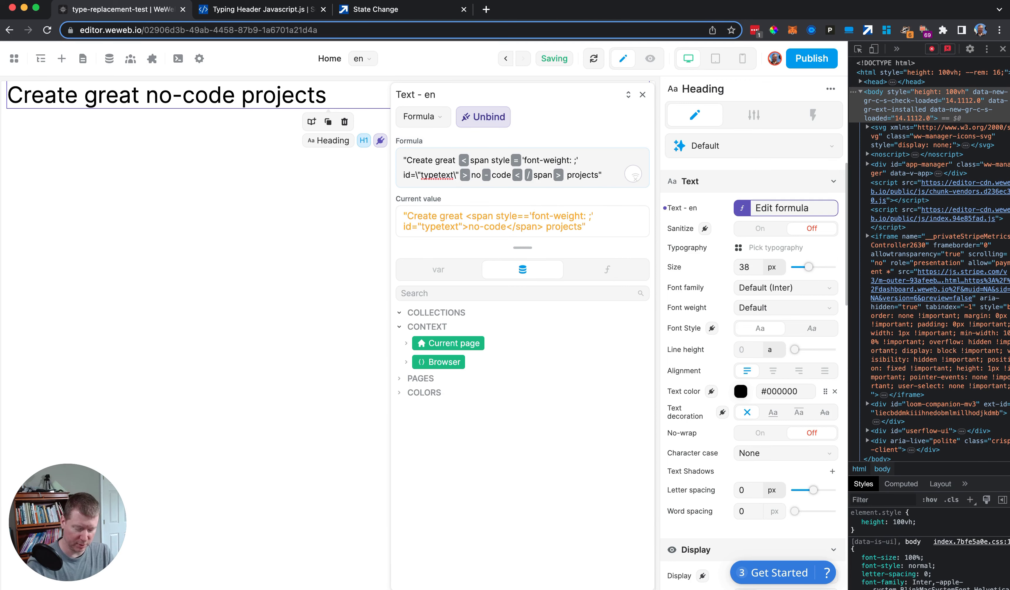
{"action": "type", "text": "600"}
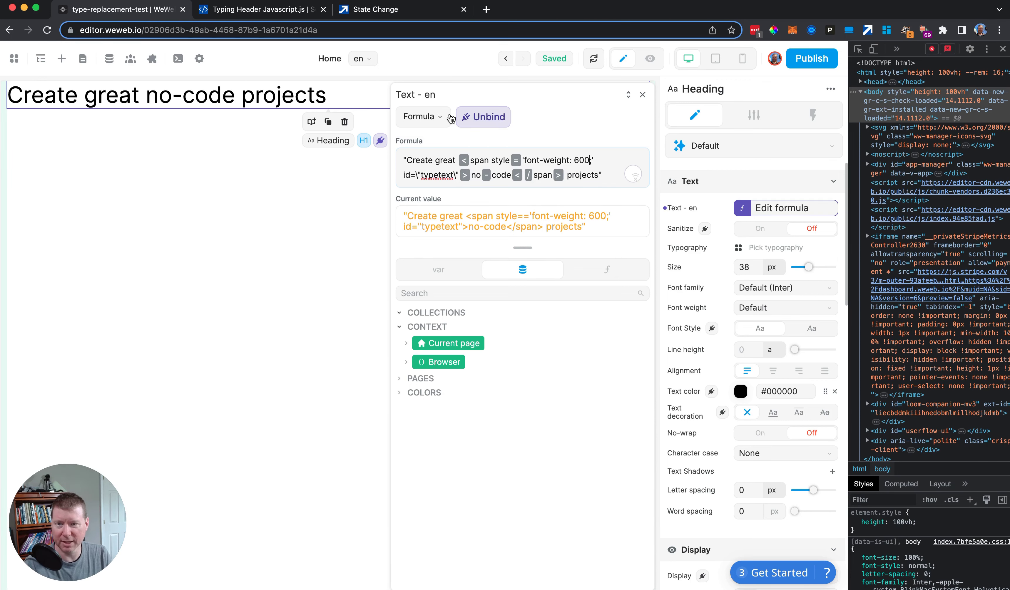
{"action": "left_click_drag", "start_coordinate": [491, 161], "coordinate": [595, 163]}
{"action": "key", "text": "BackSpace"}
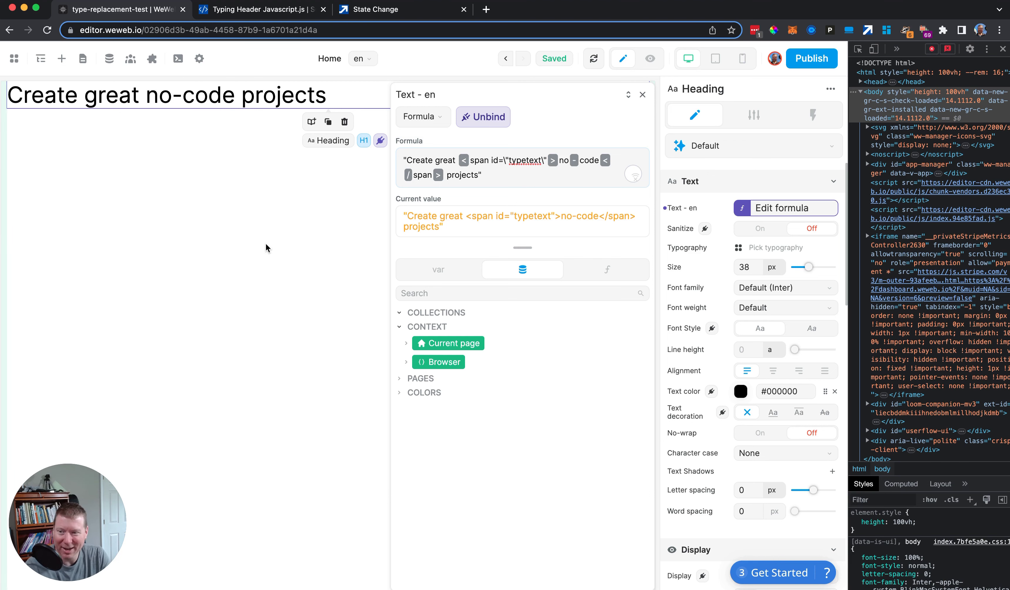
Close the heading's formula editor and switch to the State Change site to view its animated headline.
{"action": "left_click", "coordinate": [642, 94]}
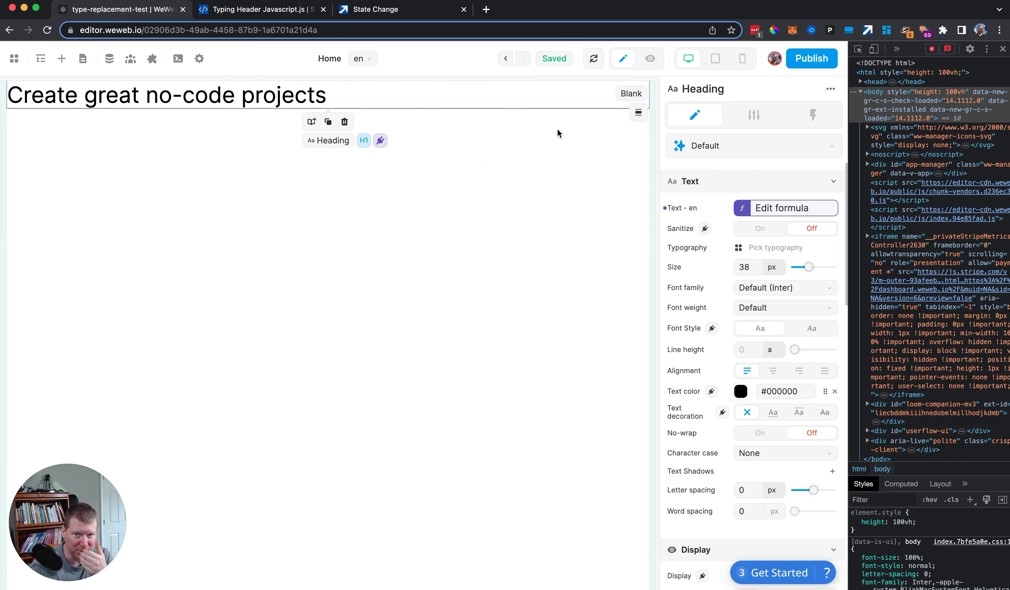
{"action": "left_click", "coordinate": [164, 231]}
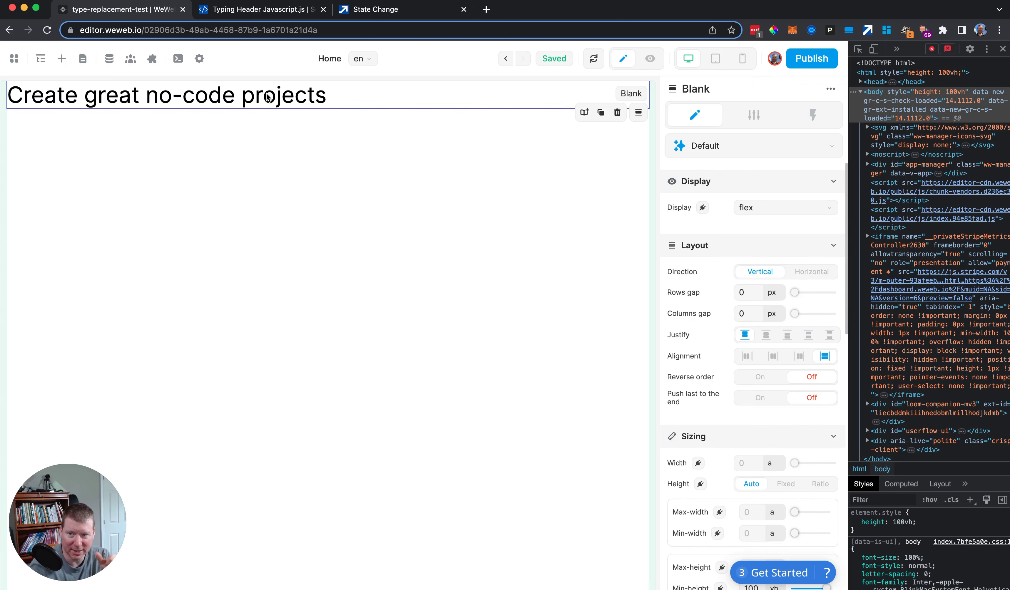
{"action": "left_click", "coordinate": [361, 9]}
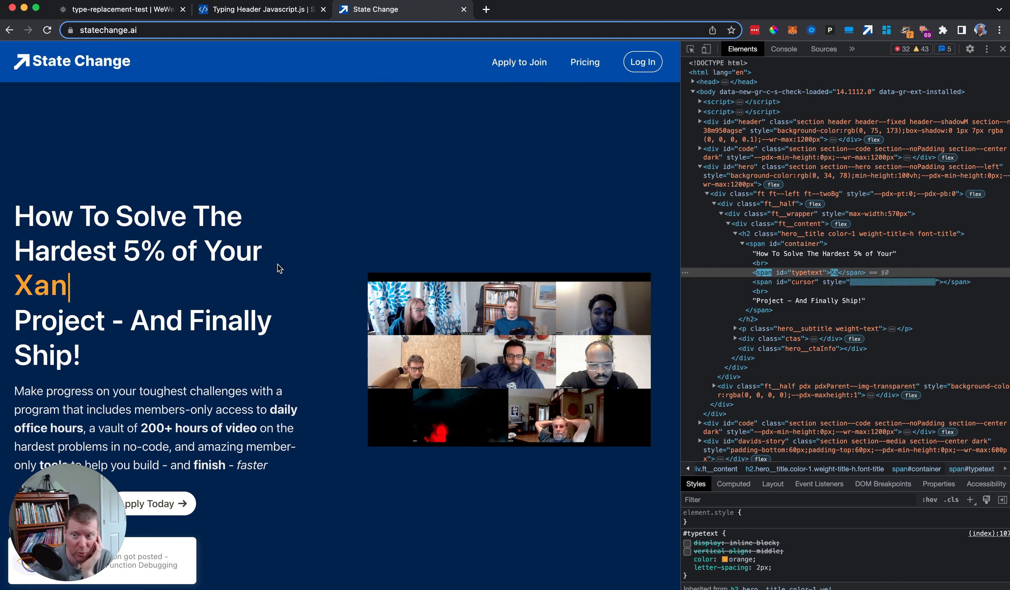
Switch to the Typing Header Javascript document in Scripttag.me and examine its _CONTENT word list and typing code.
{"action": "left_click", "coordinate": [240, 8]}
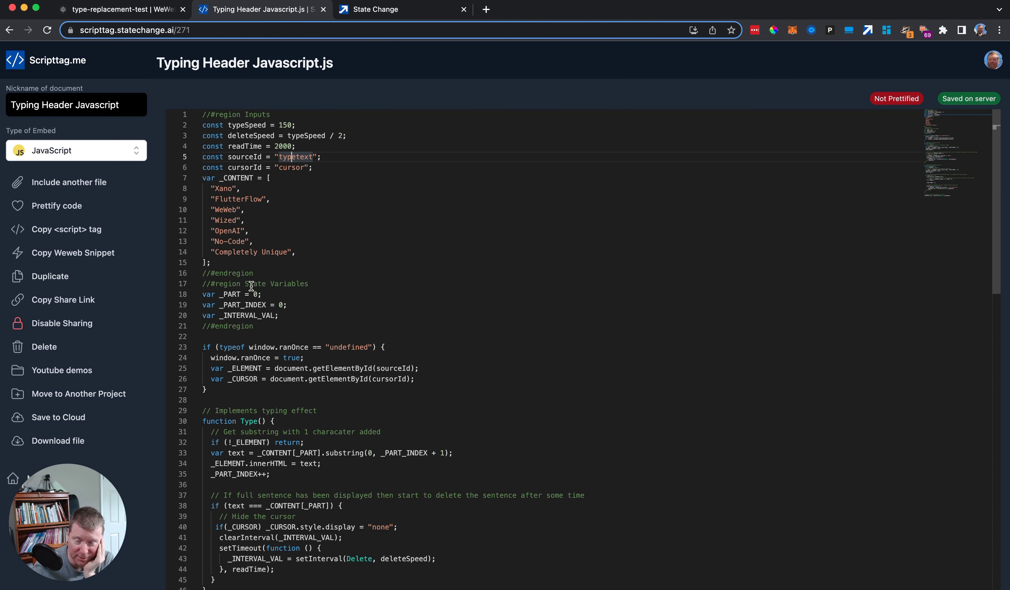
{"action": "left_click", "coordinate": [203, 178]}
{"action": "left_click_drag", "start_coordinate": [204, 178], "coordinate": [310, 252]}
{"action": "scroll", "coordinate": [311, 252], "scroll_direction": "down", "scroll_amount": 5}
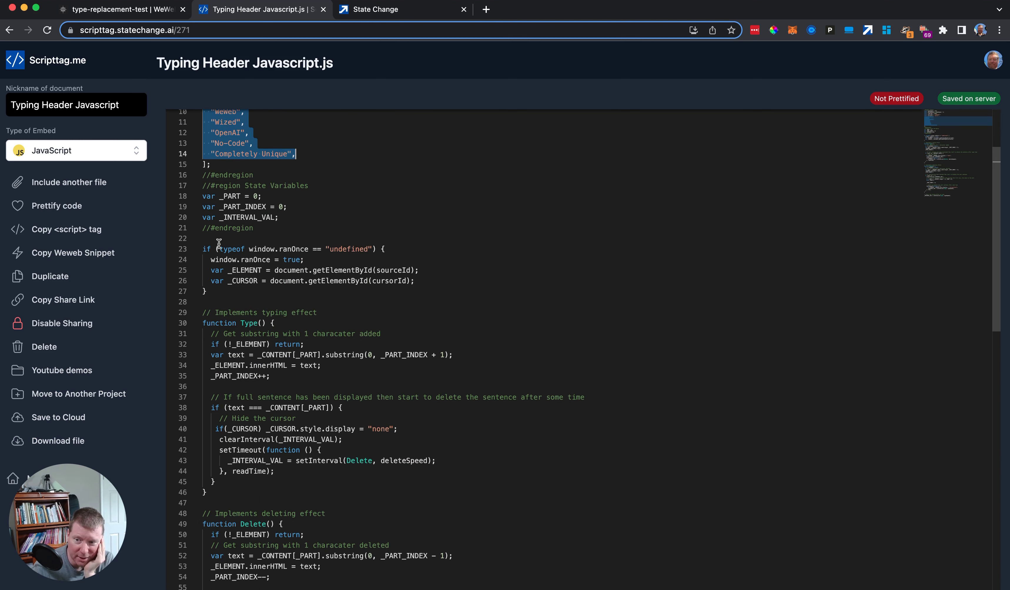
{"action": "scroll", "coordinate": [226, 231], "scroll_direction": "down", "scroll_amount": 5}
{"action": "scroll", "coordinate": [226, 231], "scroll_direction": "up", "scroll_amount": 5}
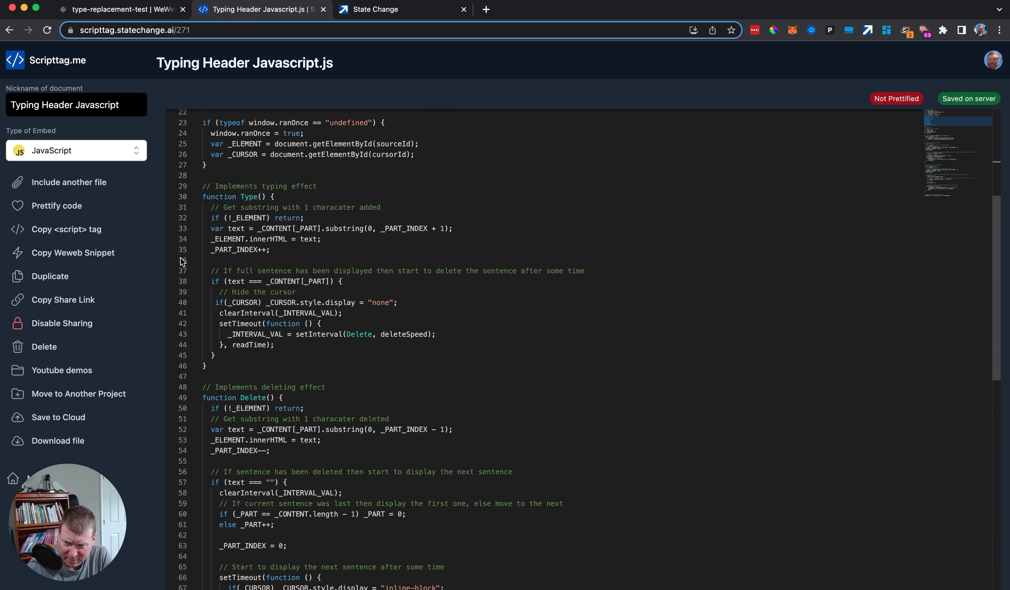
Collapse the Type and Delete functions in the script to review its overall structure.
{"action": "left_click", "coordinate": [196, 198]}
{"action": "left_click", "coordinate": [196, 239]}
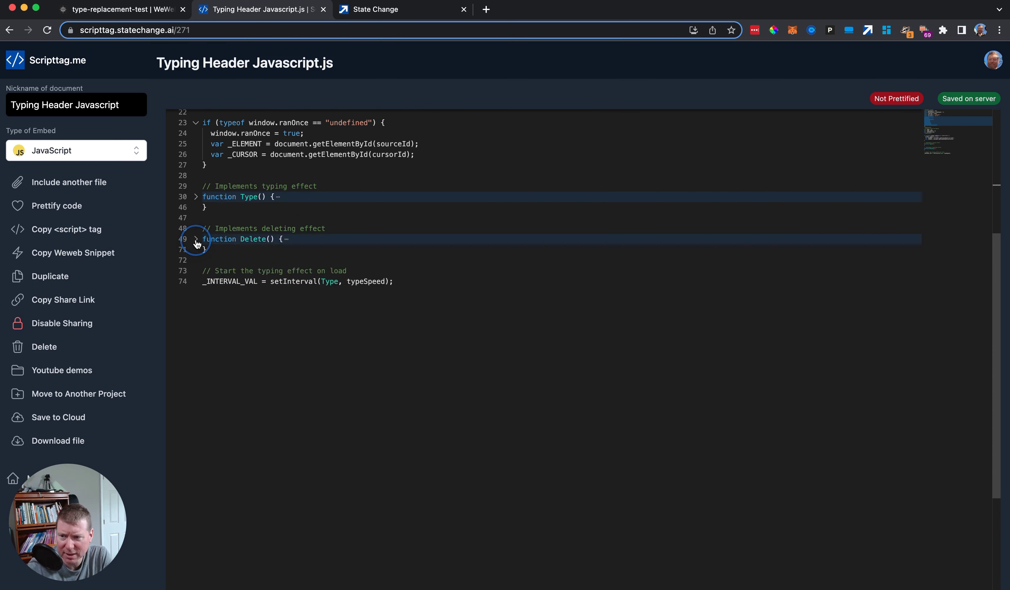
{"action": "scroll", "coordinate": [207, 251], "scroll_direction": "up", "scroll_amount": 3}
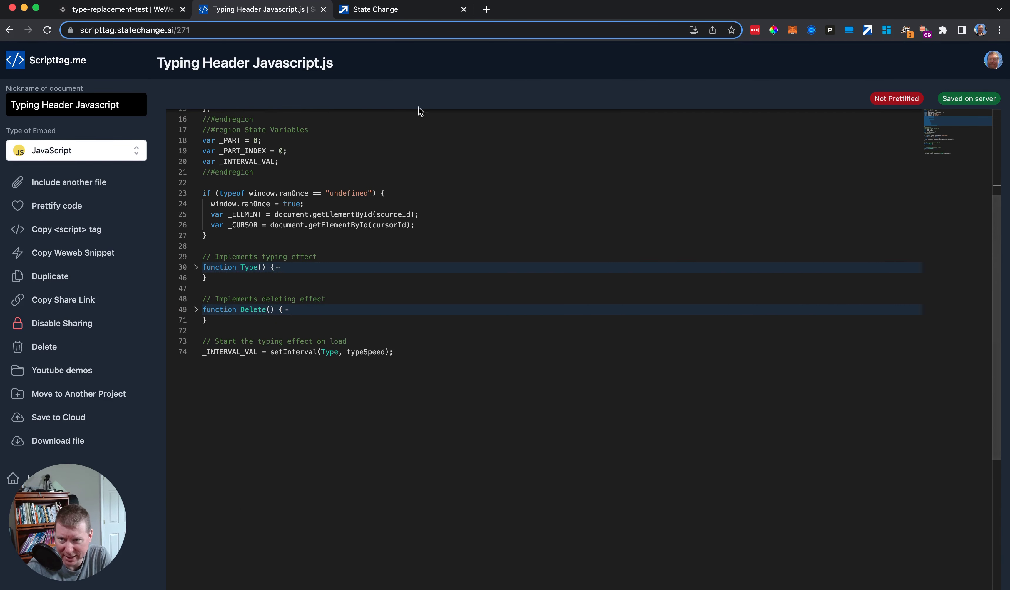
Review the State Change site's animated headline and examine the script's Delete and Type functions and _CONTENT word list.
{"action": "left_click", "coordinate": [377, 8]}
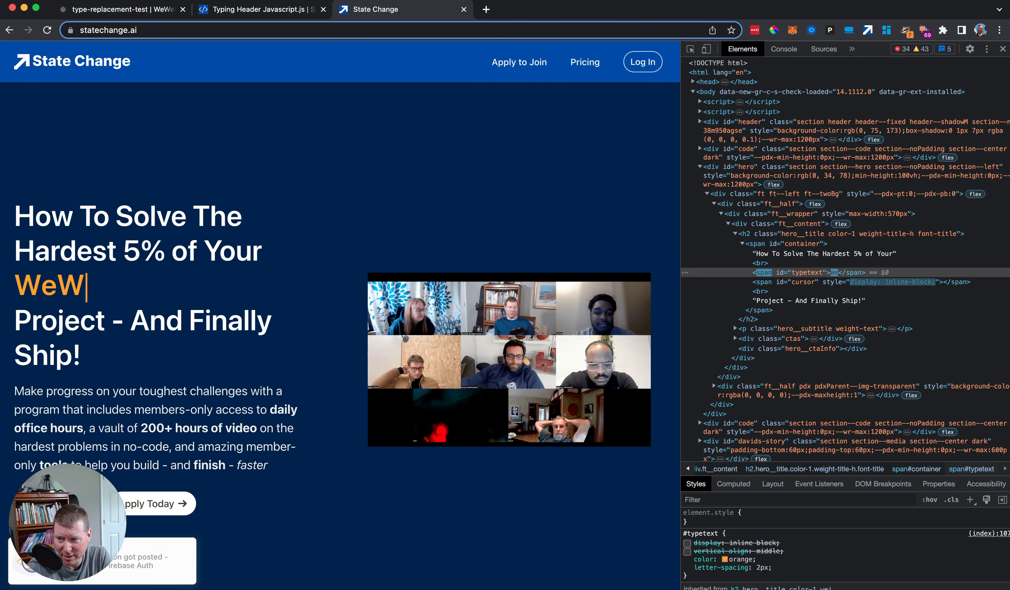
{"action": "left_click", "coordinate": [283, 6]}
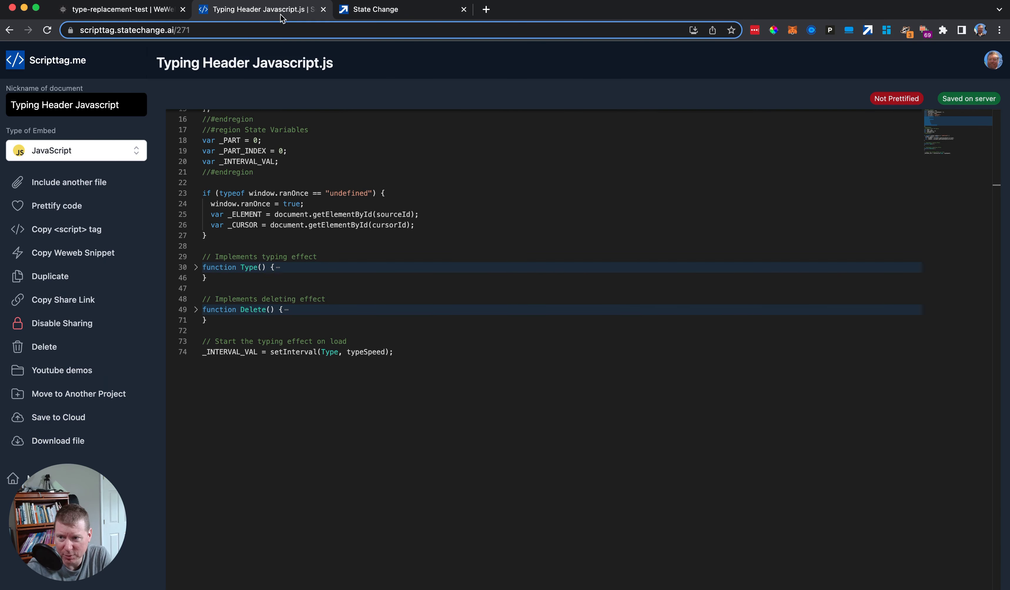
{"action": "left_click", "coordinate": [198, 310]}
{"action": "scroll", "coordinate": [239, 377], "scroll_direction": "down", "scroll_amount": 2}
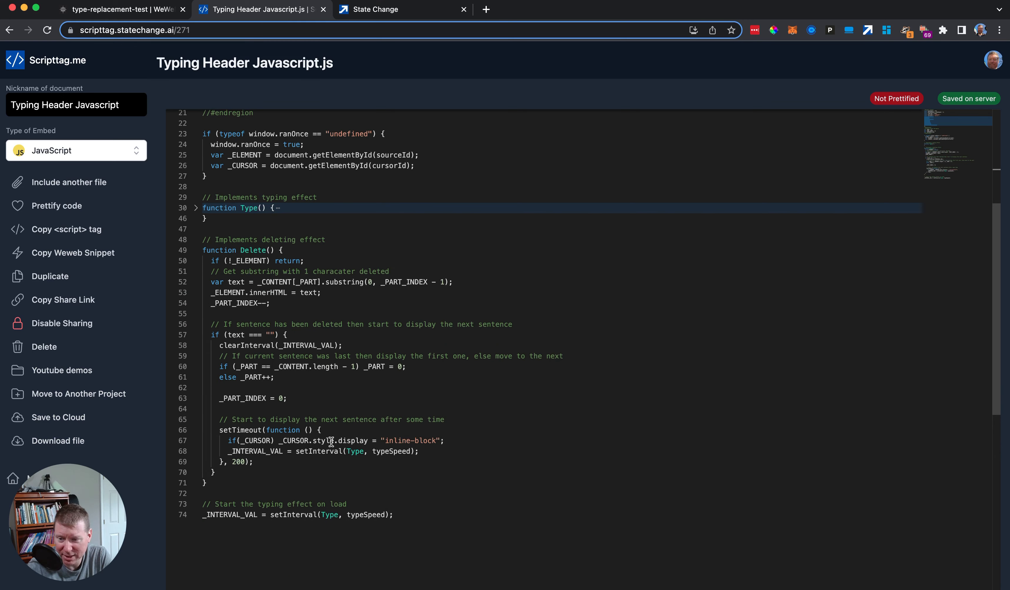
{"action": "double_click", "coordinate": [389, 451]}
{"action": "double_click", "coordinate": [318, 451]}
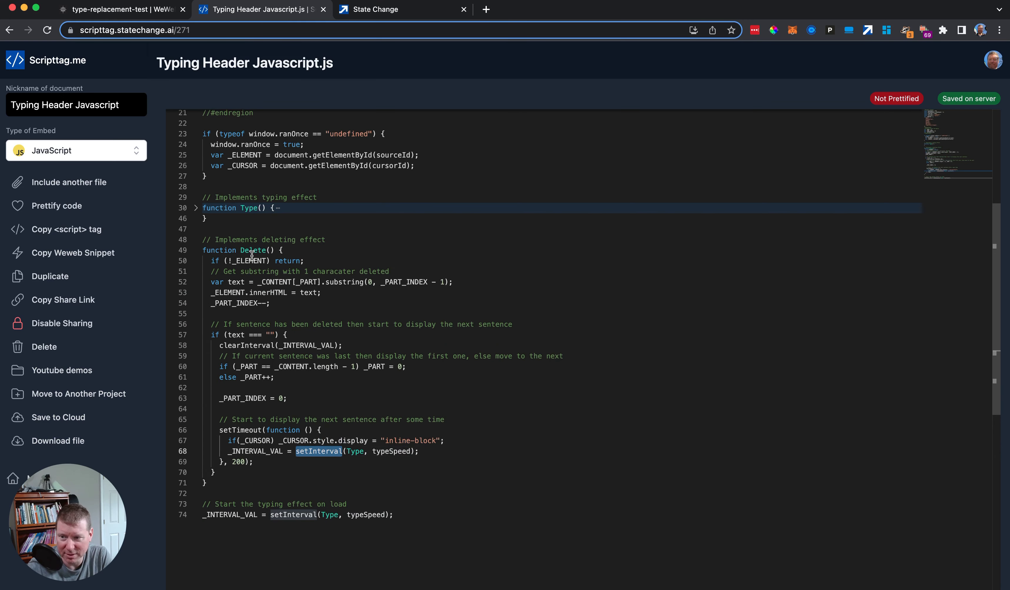
{"action": "left_click", "coordinate": [195, 208]}
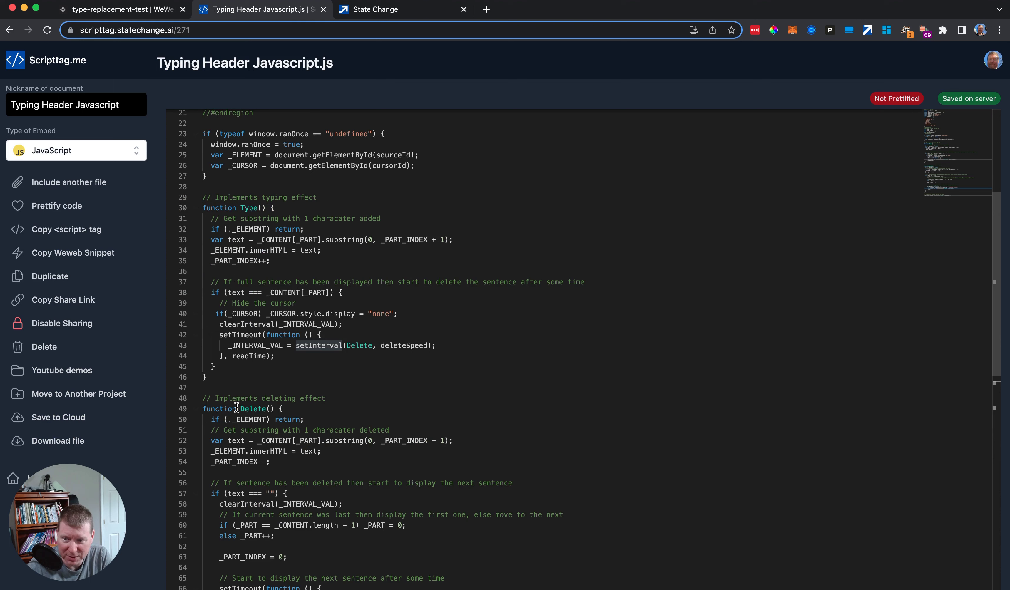
{"action": "mouse_move", "coordinate": [311, 343]}
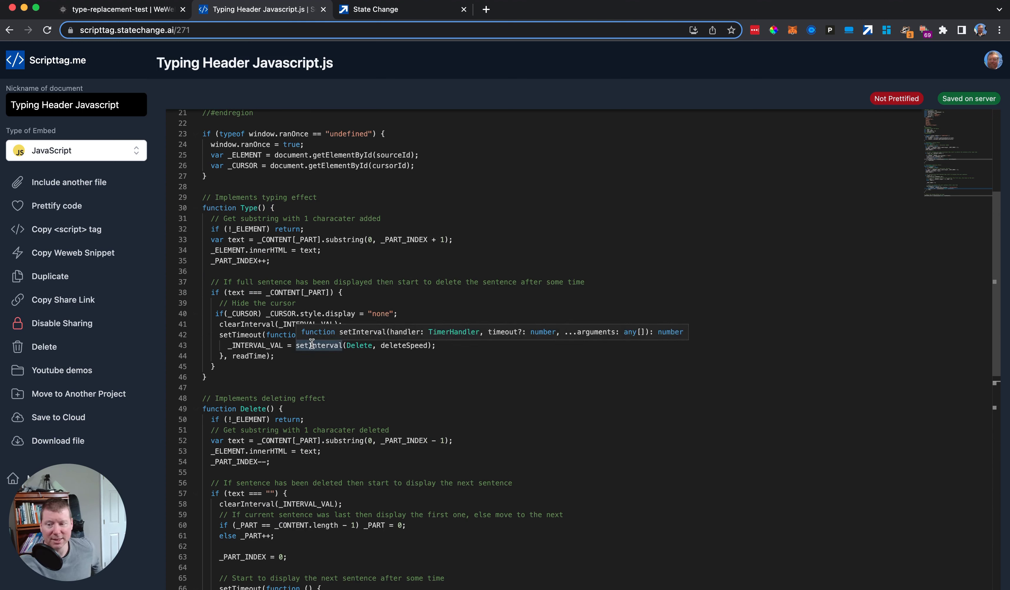
{"action": "mouse_move", "coordinate": [307, 323]}
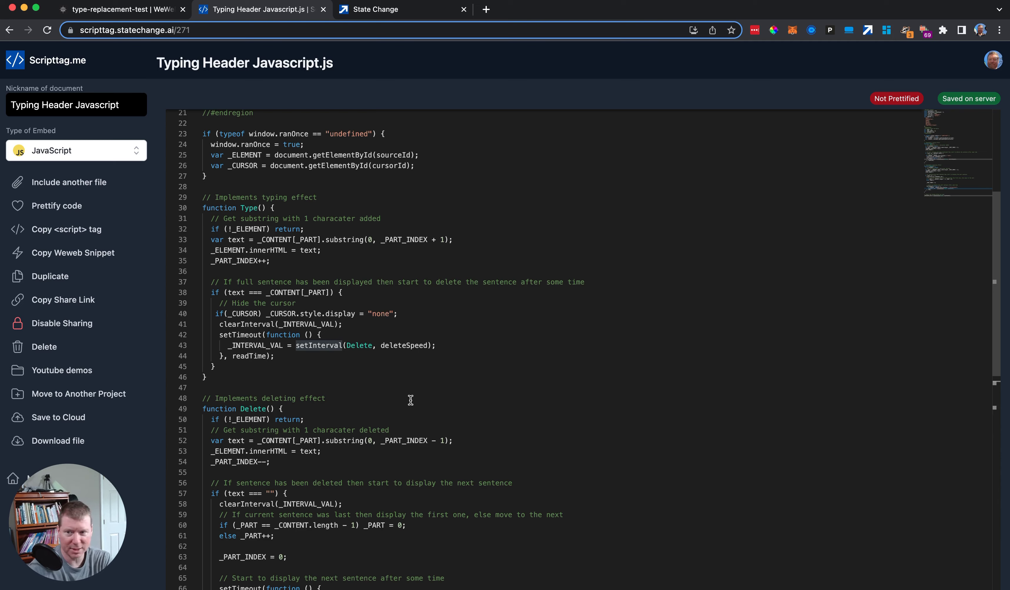
{"action": "scroll", "coordinate": [411, 400], "scroll_direction": "up", "scroll_amount": 5}
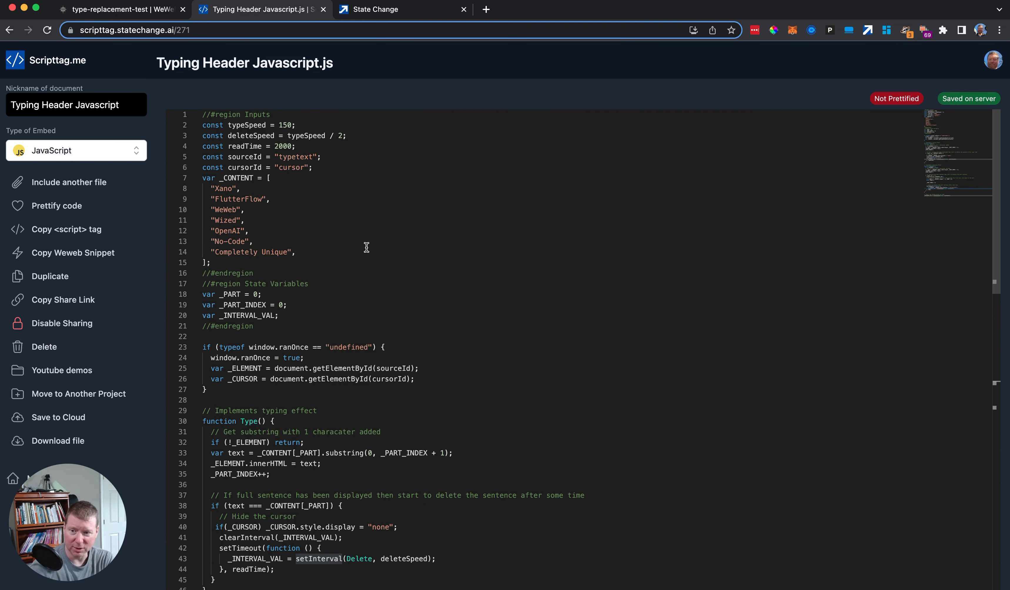
{"action": "left_click_drag", "start_coordinate": [212, 196], "coordinate": [308, 241]}
{"action": "left_click", "coordinate": [308, 242]}
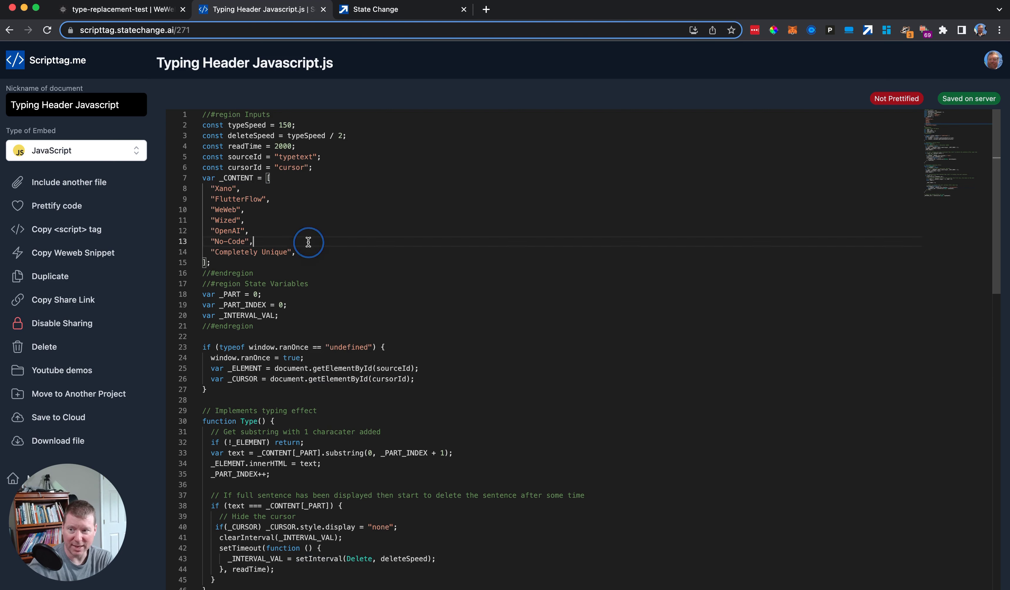
Switch to the WeWeb editor and add an On Page Load trigger workflow to the Home page.
{"action": "left_click", "coordinate": [122, 9]}
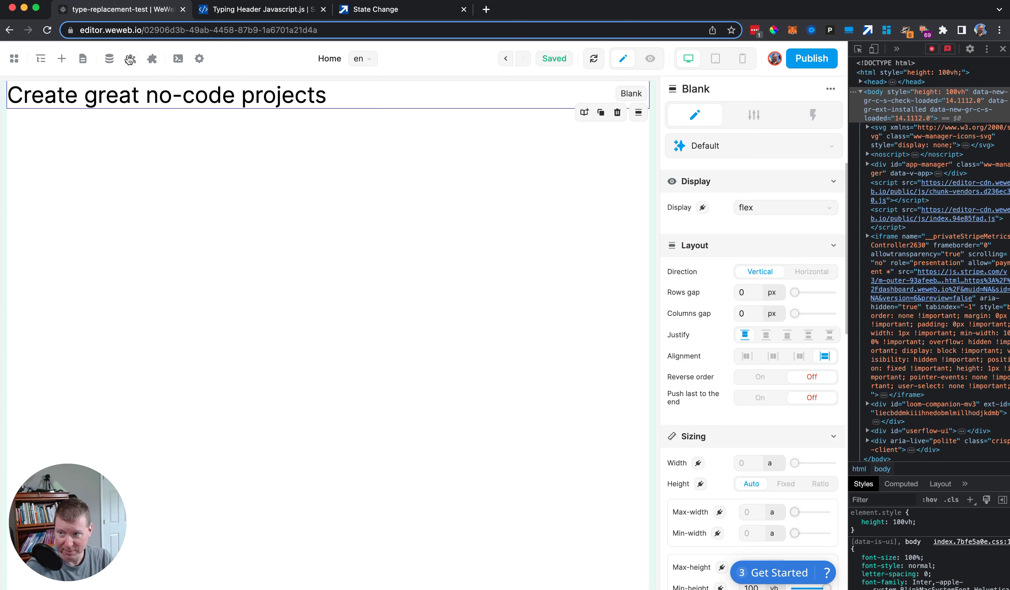
{"action": "left_click", "coordinate": [82, 59]}
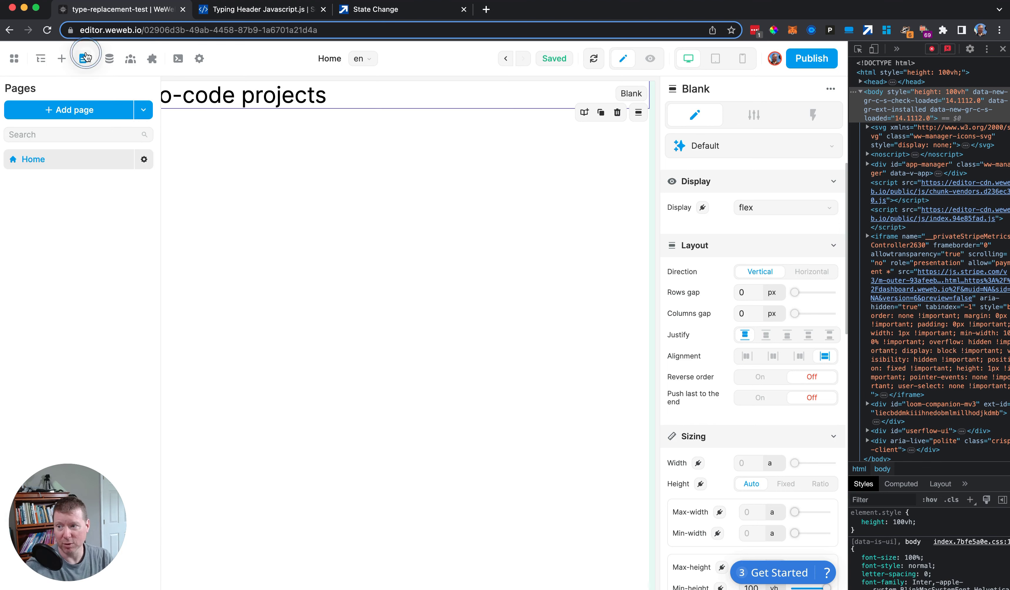
{"action": "left_click", "coordinate": [144, 159]}
{"action": "left_click", "coordinate": [204, 291]}
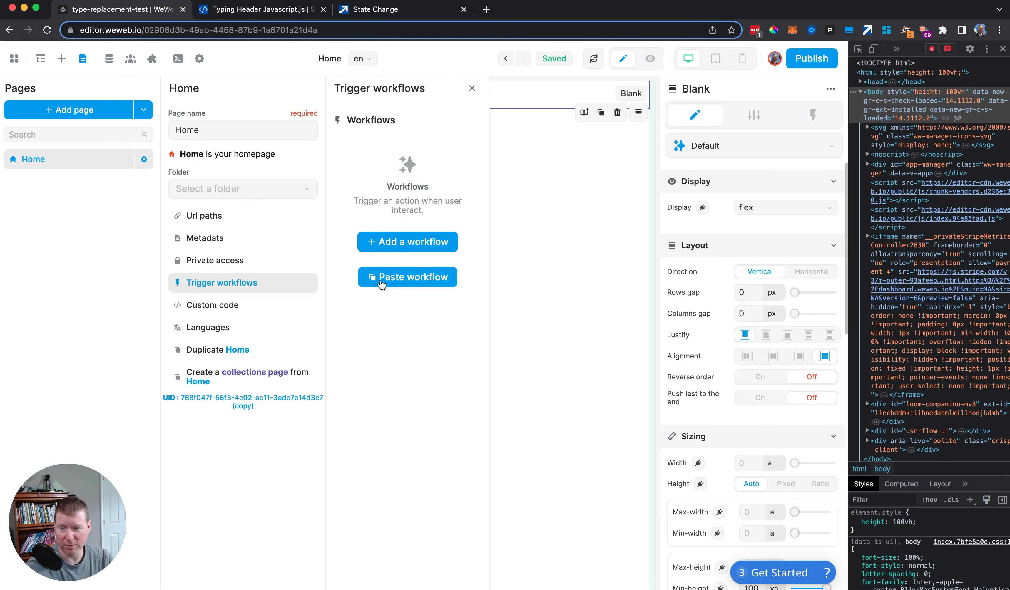
{"action": "left_click", "coordinate": [385, 243]}
Add a Custom JavaScript action named "Add JS Script tag" to the workflow and open its code for editing.
{"action": "left_click", "coordinate": [324, 197]}
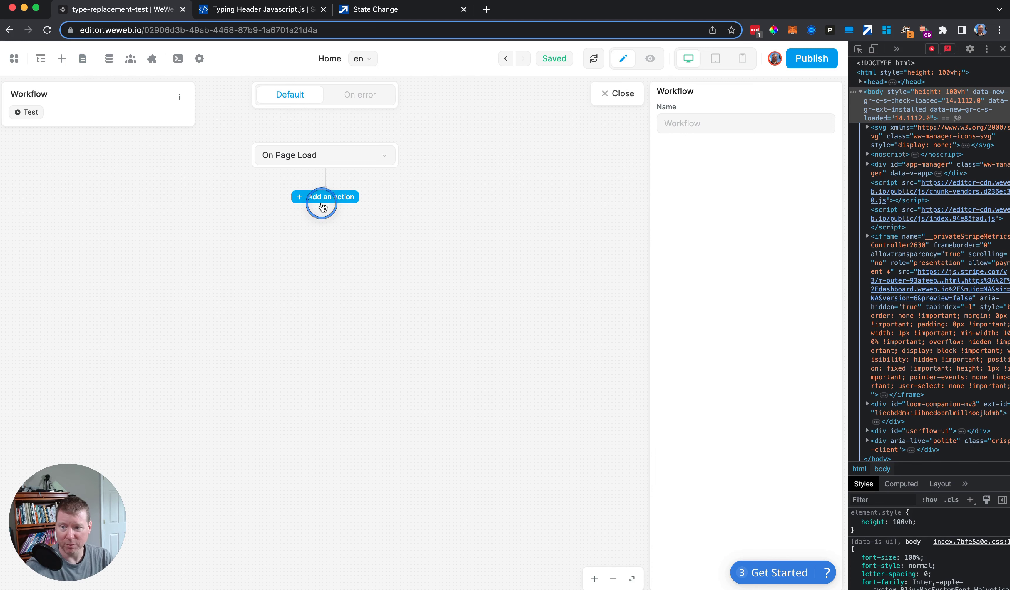
{"action": "scroll", "coordinate": [316, 490], "scroll_direction": "down", "scroll_amount": 1}
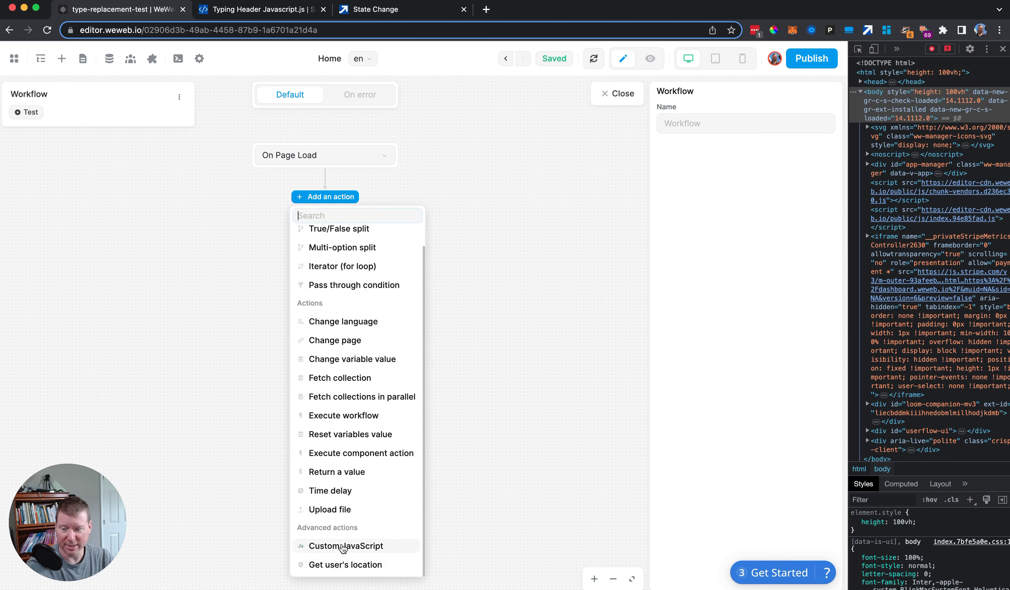
{"action": "left_click", "coordinate": [327, 546]}
{"action": "left_click", "coordinate": [683, 129]}
{"action": "type", "text": "Add JS Script tag"}
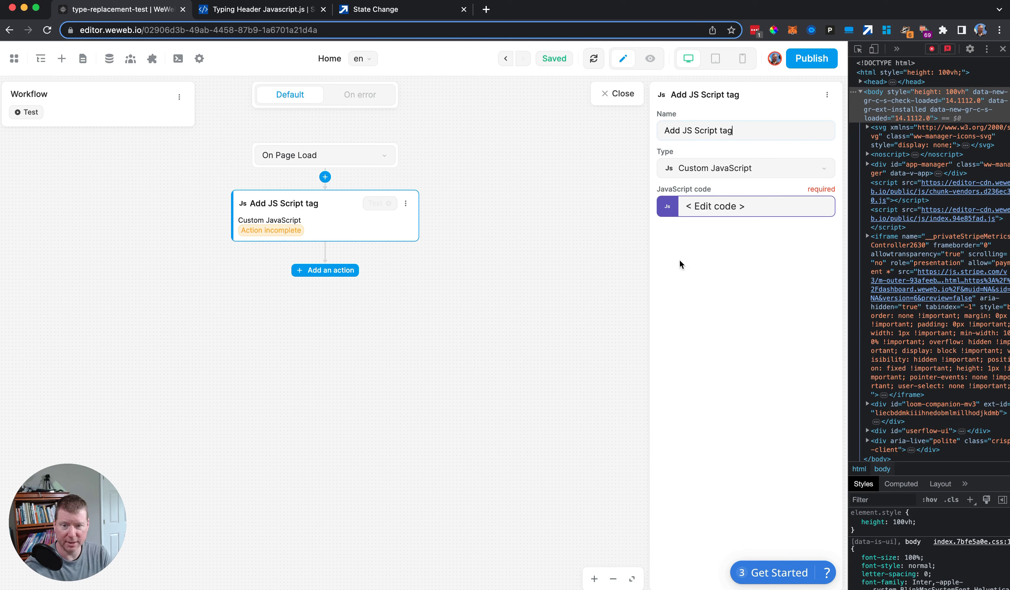
{"action": "left_click", "coordinate": [667, 206]}
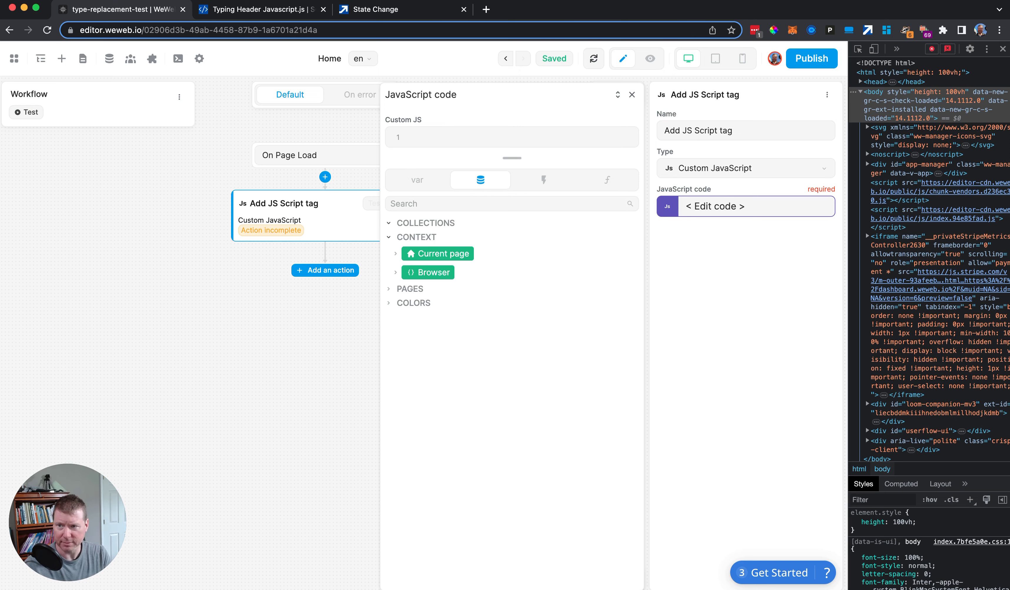
Switch to Scripttag.me, copy the Typing Header Javascript document's share link and open it in a new browser tab.
{"action": "left_click", "coordinate": [240, 11]}
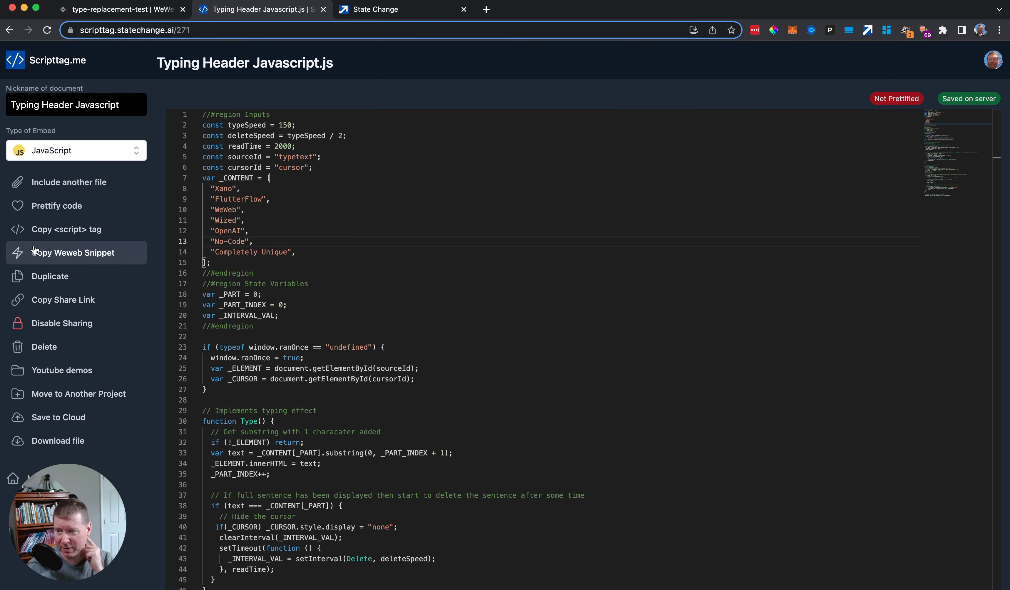
{"action": "left_click", "coordinate": [63, 300]}
{"action": "left_click", "coordinate": [486, 10]}
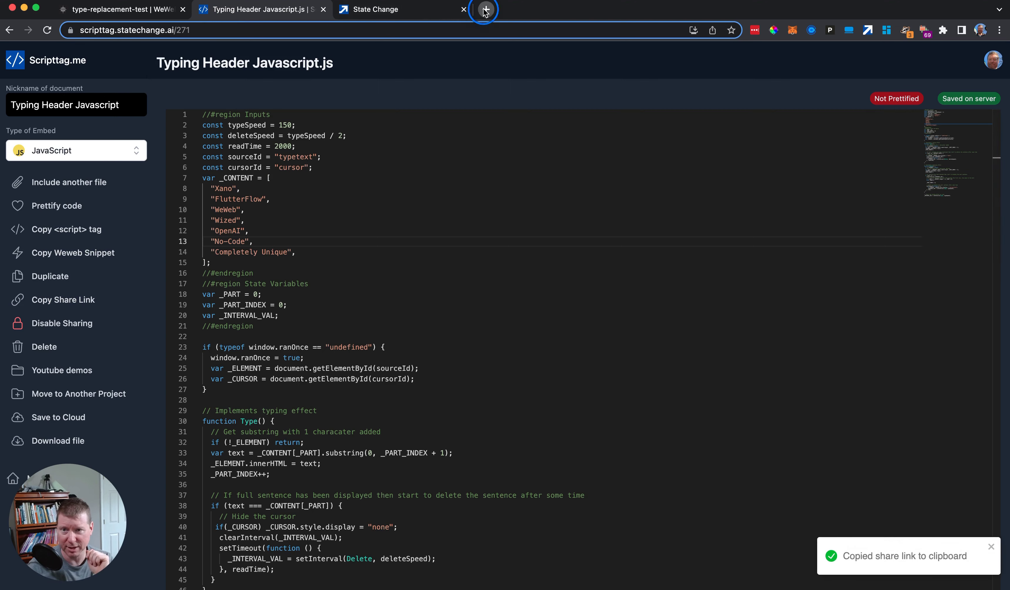
{"action": "key", "text": "super+v"}
{"action": "key", "text": "Return"}
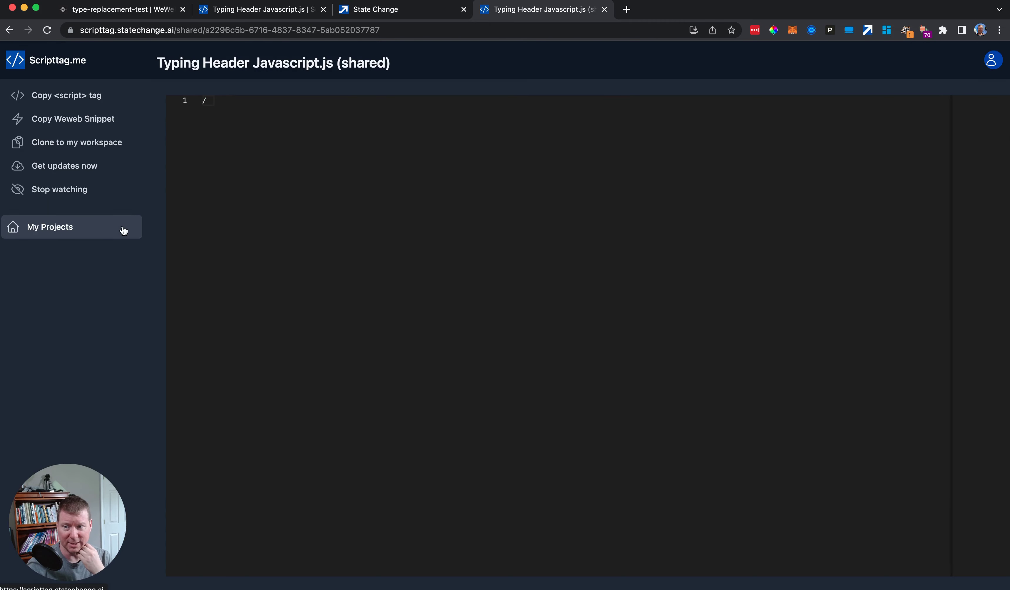
Copy the shared script's Weweb snippet and paste it into WeWeb as the Add JS Script tag action's code.
{"action": "left_click", "coordinate": [59, 128]}
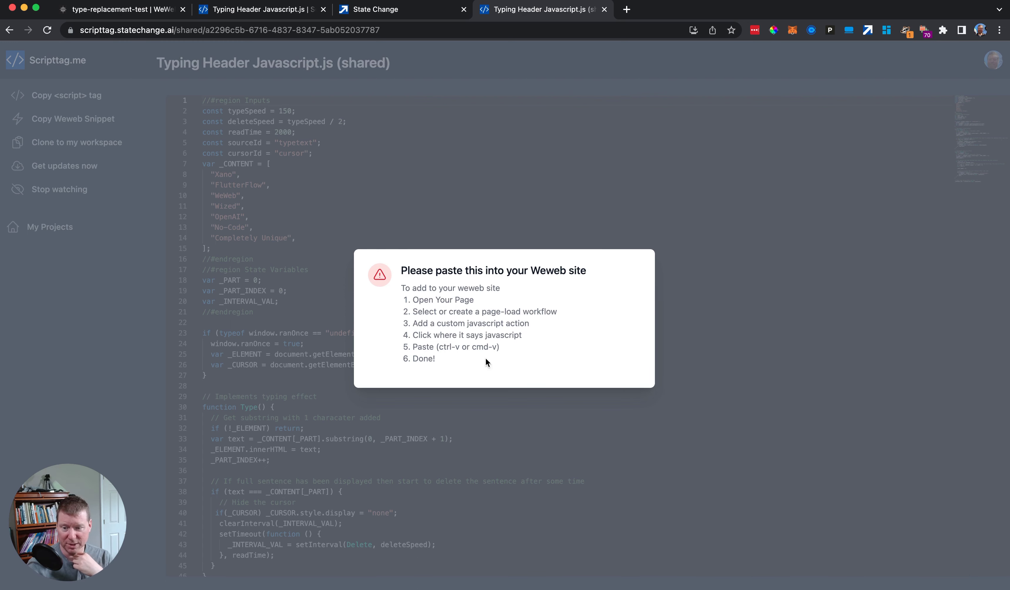
{"action": "left_click", "coordinate": [205, 12]}
{"action": "left_click", "coordinate": [154, 12]}
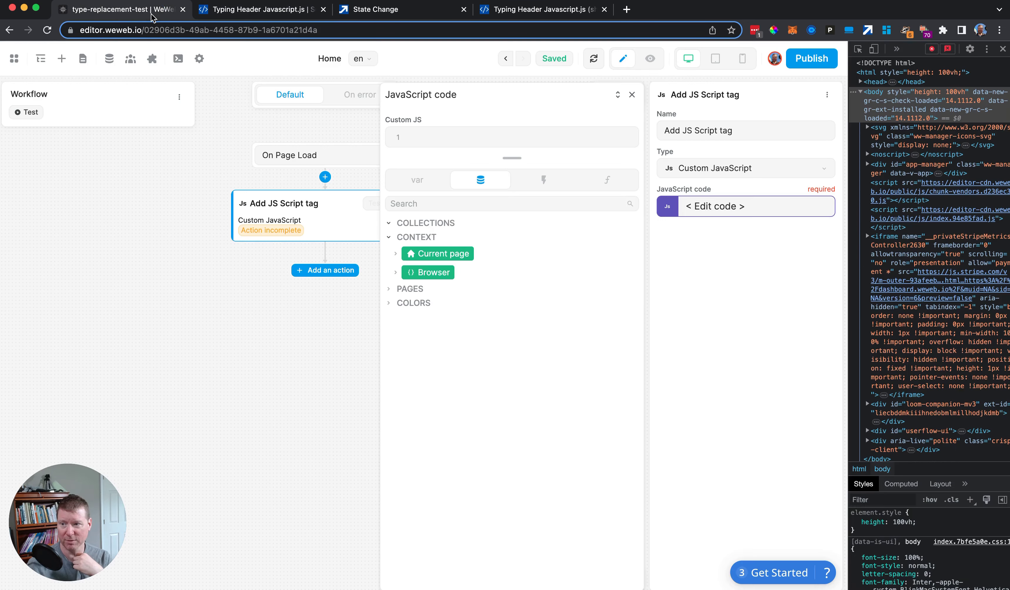
{"action": "left_click", "coordinate": [486, 141]}
{"action": "key", "text": "super+v"}
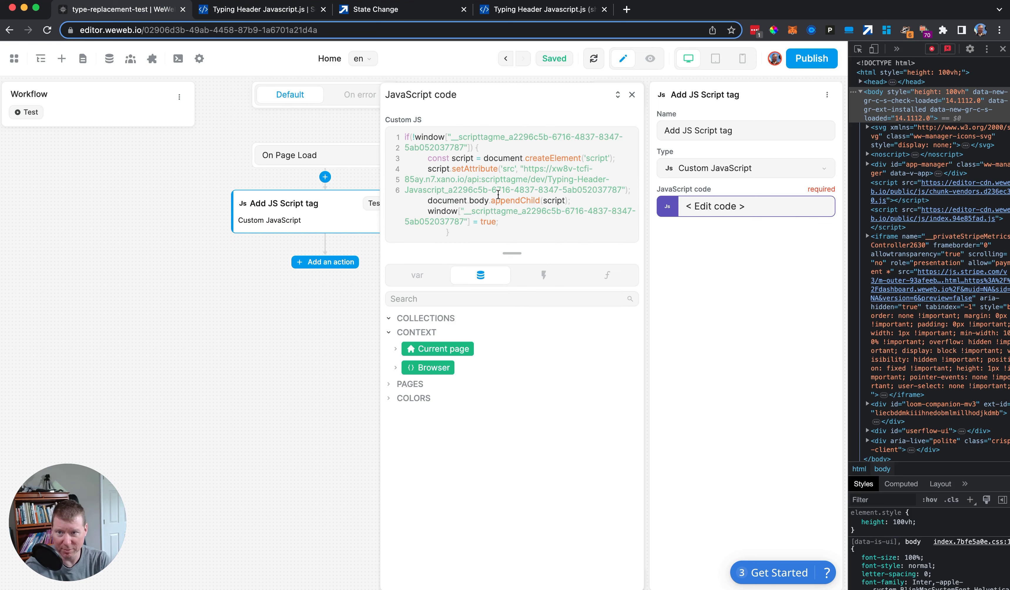
{"action": "left_click", "coordinate": [556, 12]}
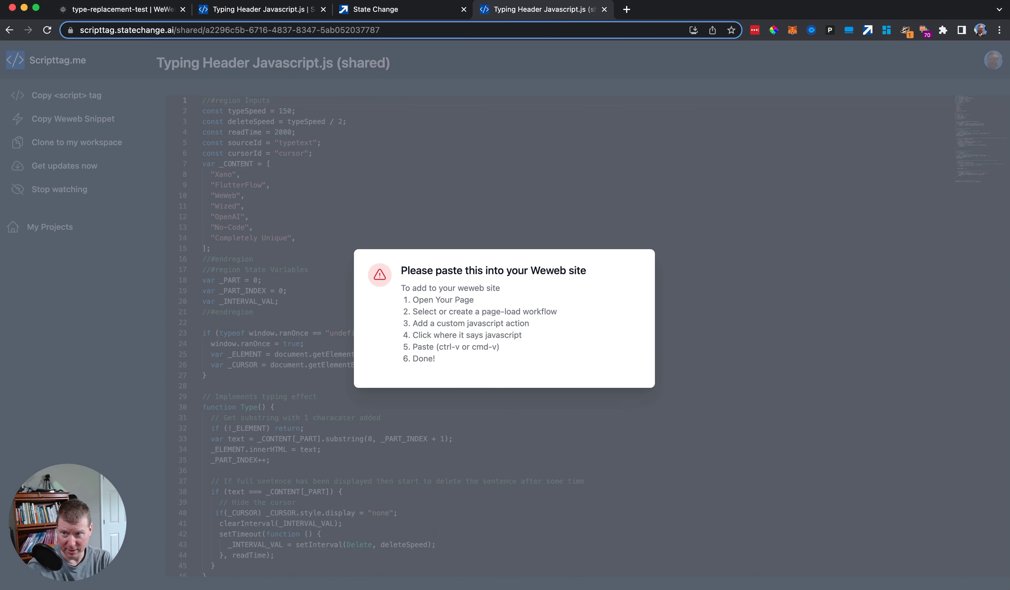
{"action": "left_click", "coordinate": [271, 12]}
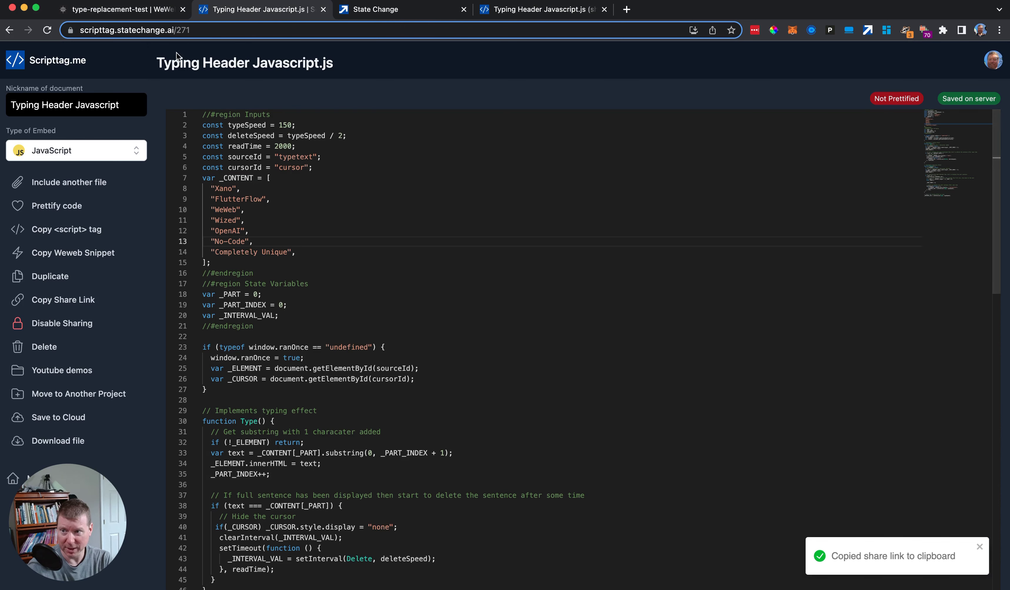
{"action": "left_click", "coordinate": [130, 10]}
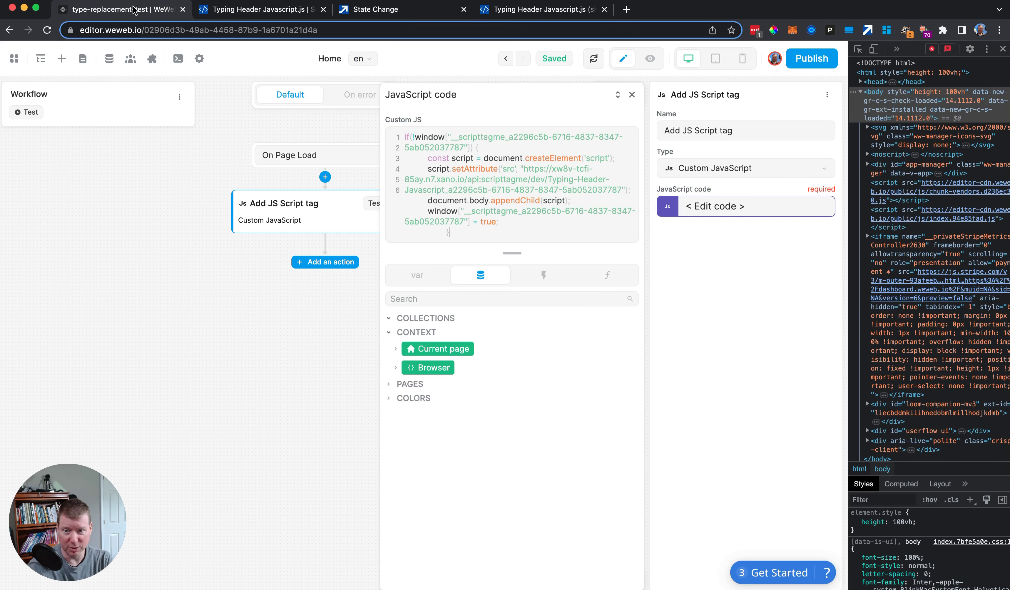
Close the code editor and add a second Custom JavaScript action named "Add CSS Script tag" to the workflow.
{"action": "left_click", "coordinate": [632, 96]}
{"action": "left_click", "coordinate": [347, 263]}
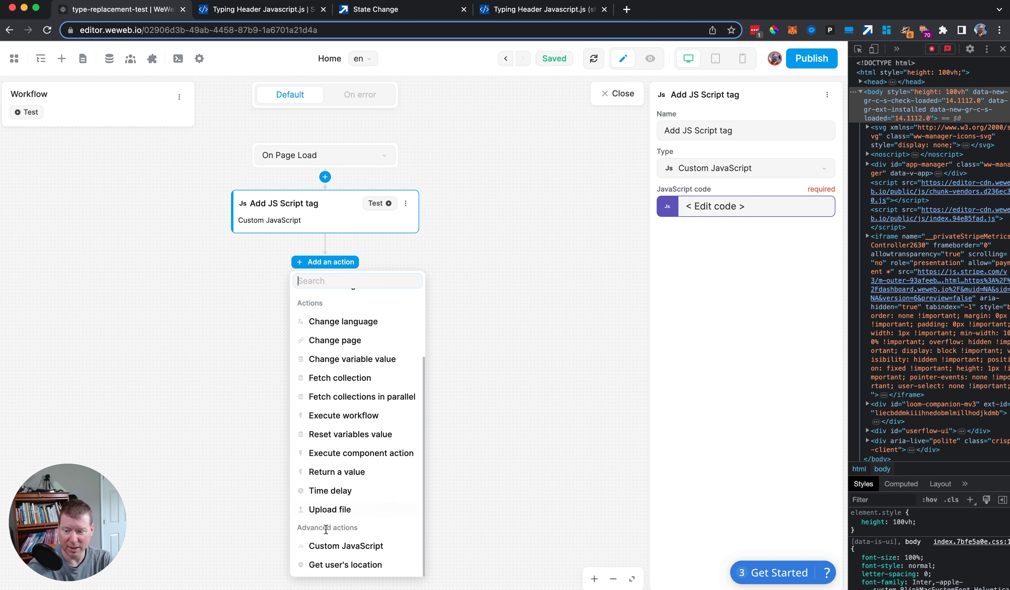
{"action": "left_click", "coordinate": [335, 548]}
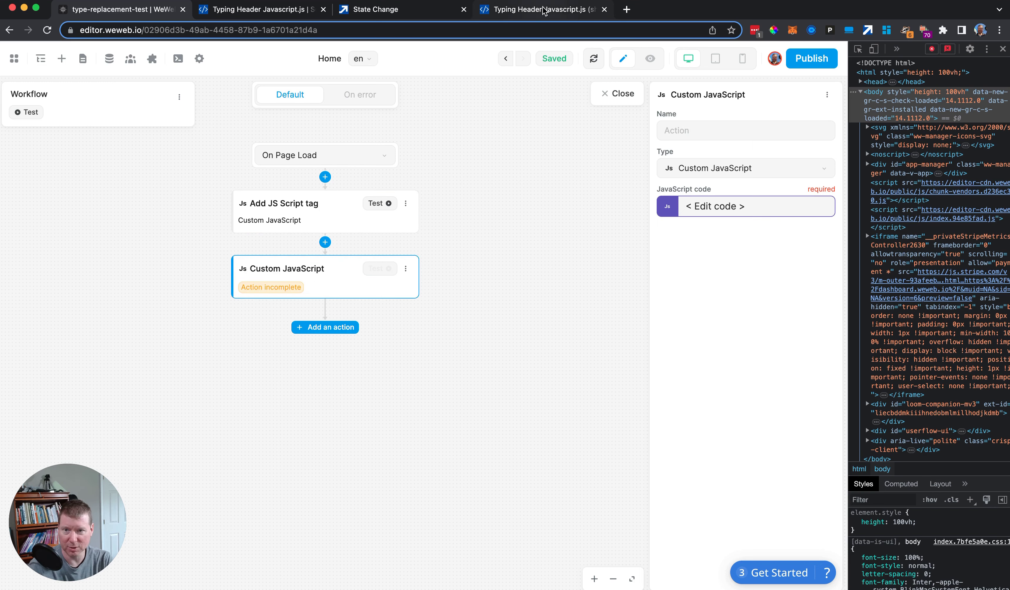
{"action": "left_click", "coordinate": [401, 9]}
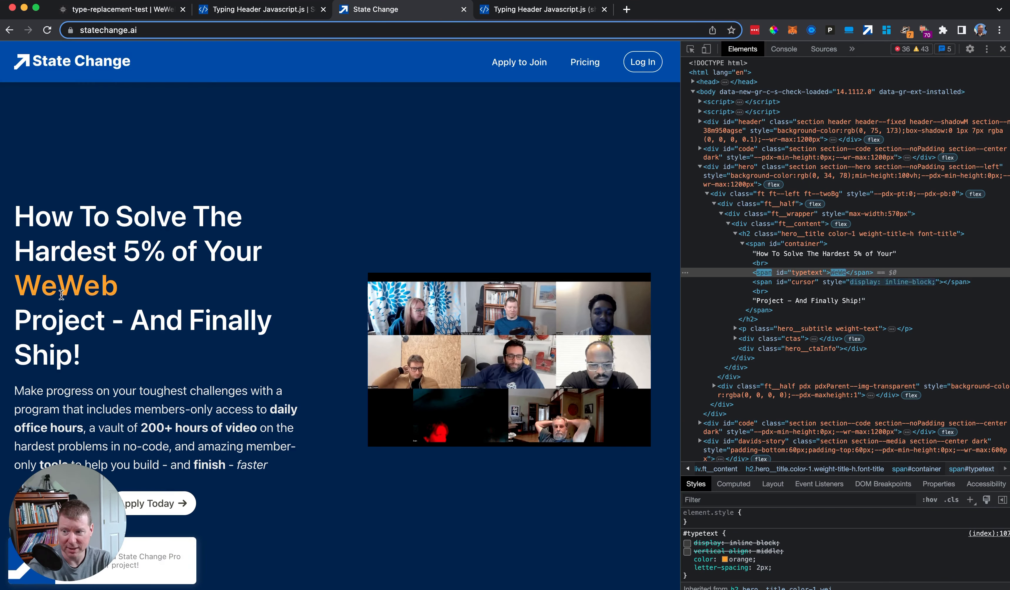
{"action": "left_click", "coordinate": [138, 12]}
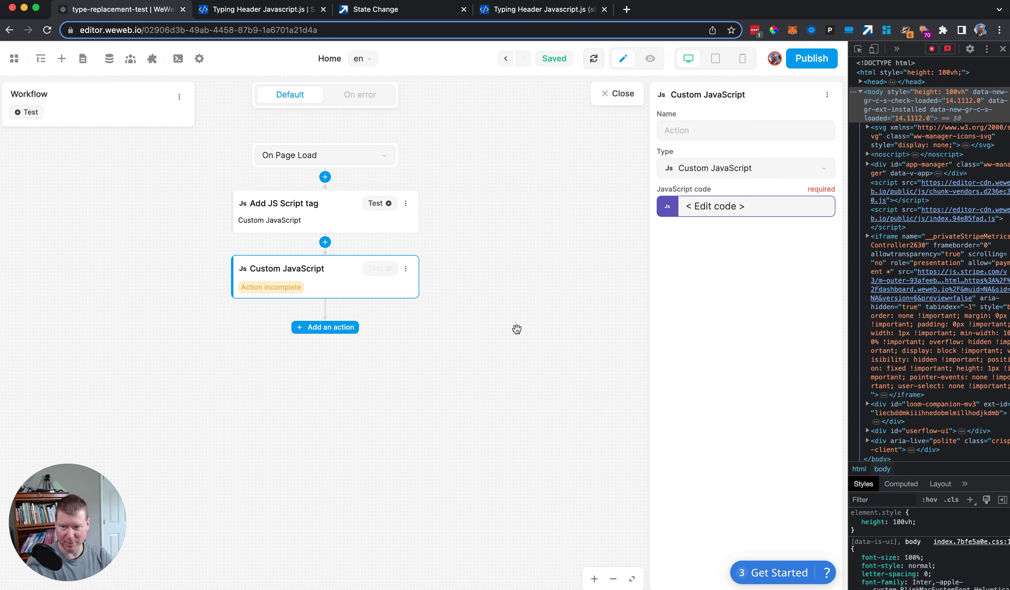
{"action": "left_click", "coordinate": [691, 143]}
{"action": "left_click", "coordinate": [691, 126]}
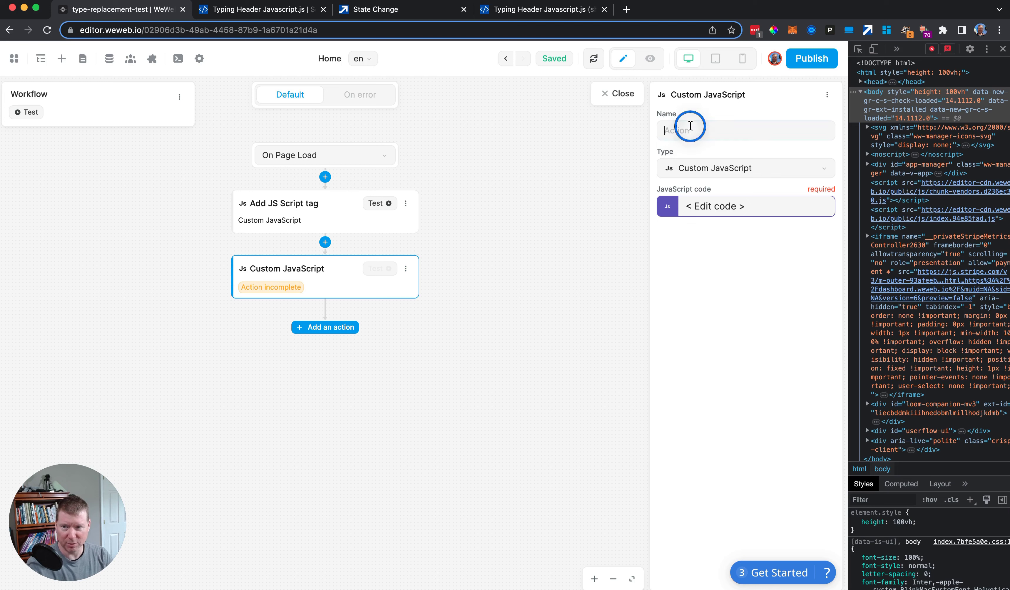
{"action": "type", "text": "Add CSS"}
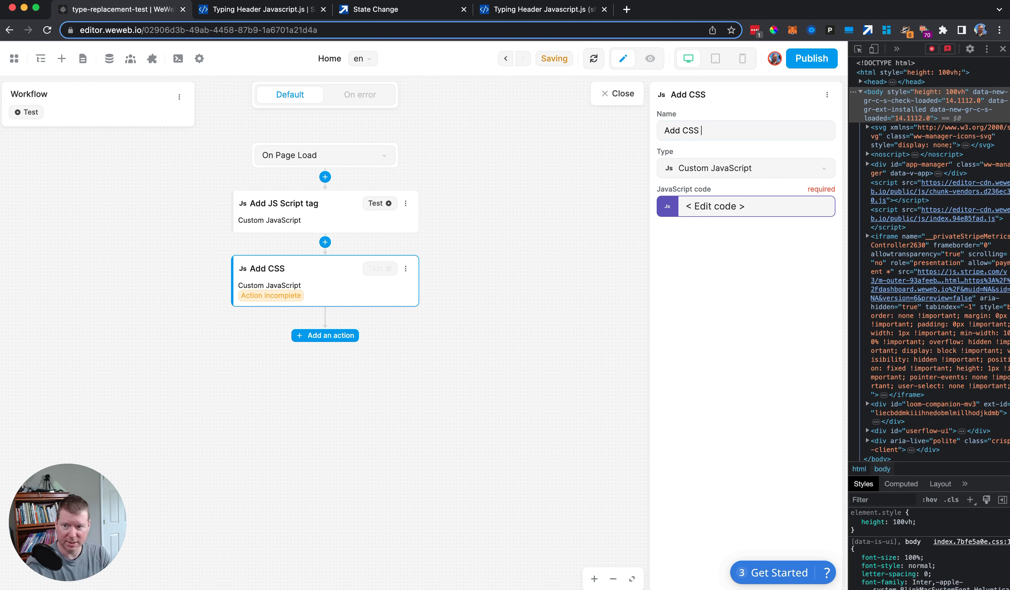
{"action": "type", "text": " Script tag"}
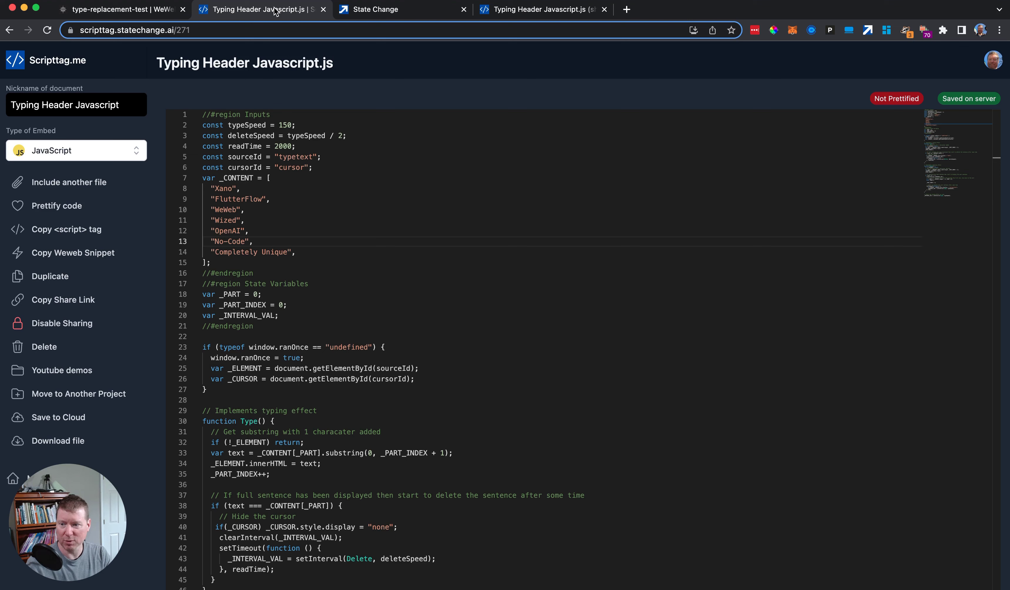
Switch to Scripttag.me and open the Typing Header CSS document from the Youtube demos project.
{"action": "left_click", "coordinate": [276, 10]}
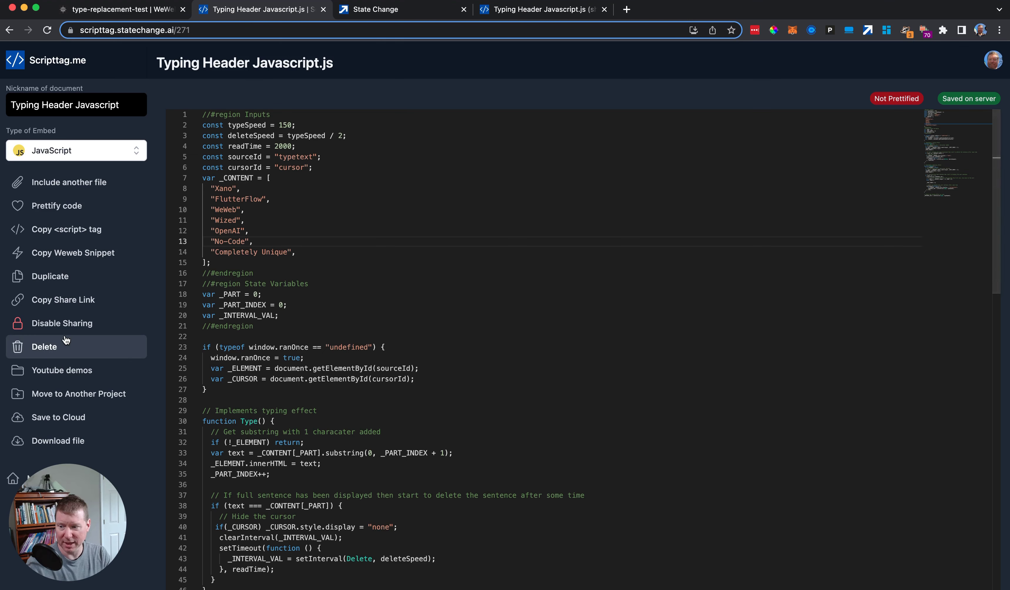
{"action": "left_click", "coordinate": [61, 371]}
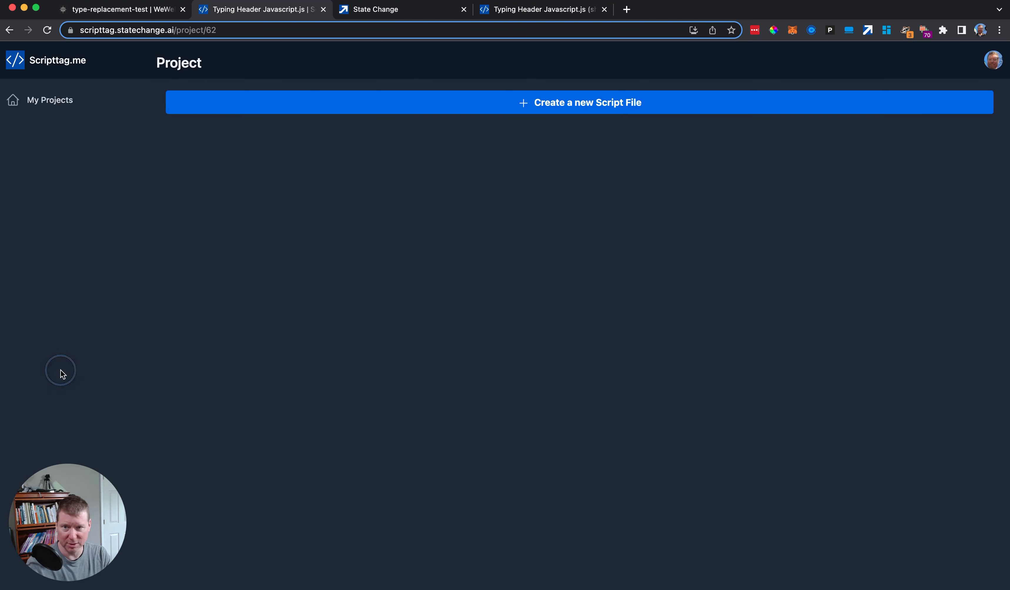
{"action": "left_click", "coordinate": [247, 238]}
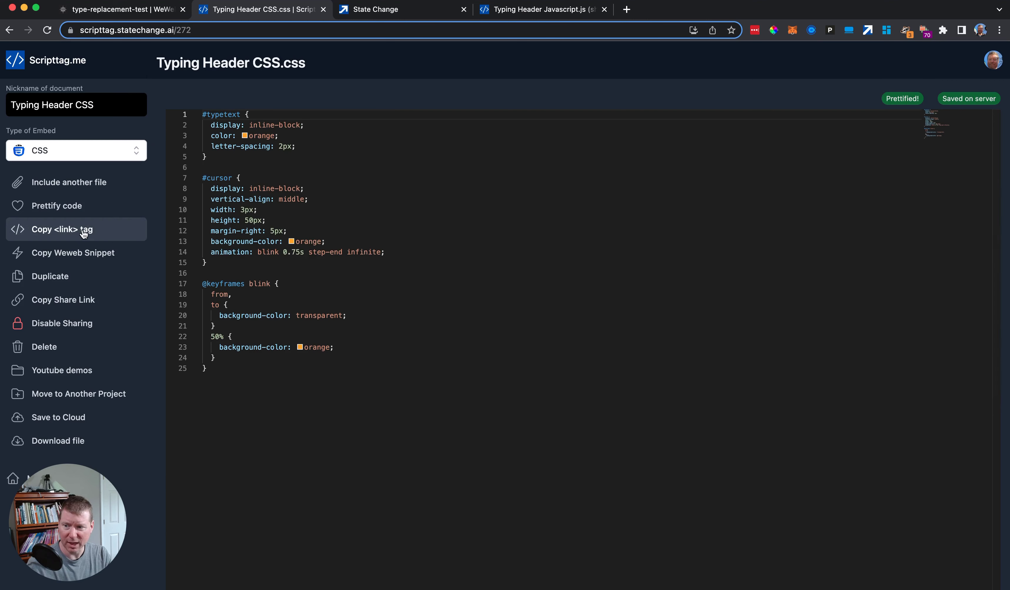
Copy the Typing Header CSS document's Weweb snippet and paste it into WeWeb as the Add CSS Script tag action's code.
{"action": "left_click", "coordinate": [96, 254]}
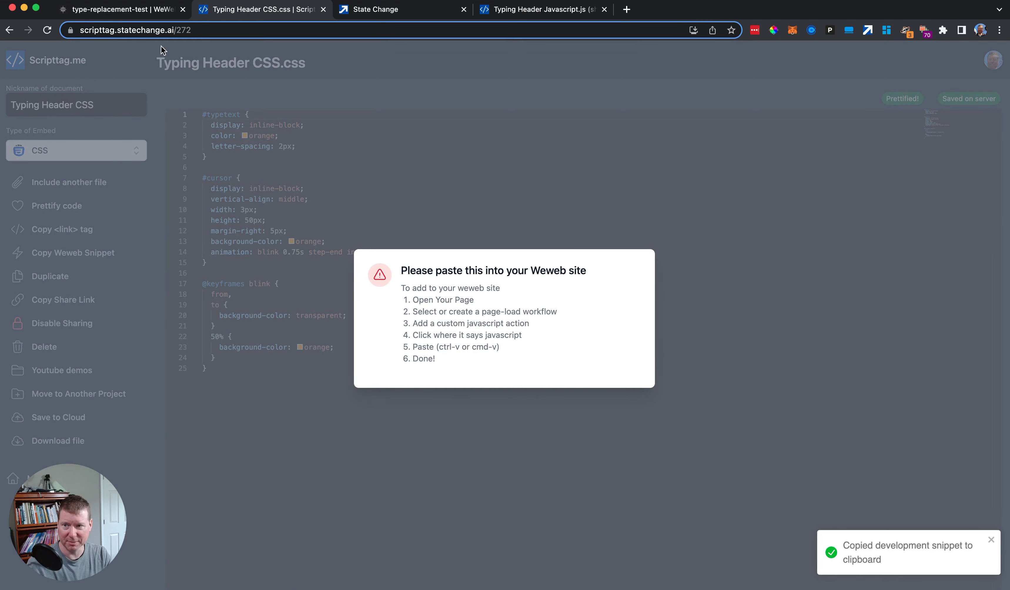
{"action": "left_click", "coordinate": [109, 12]}
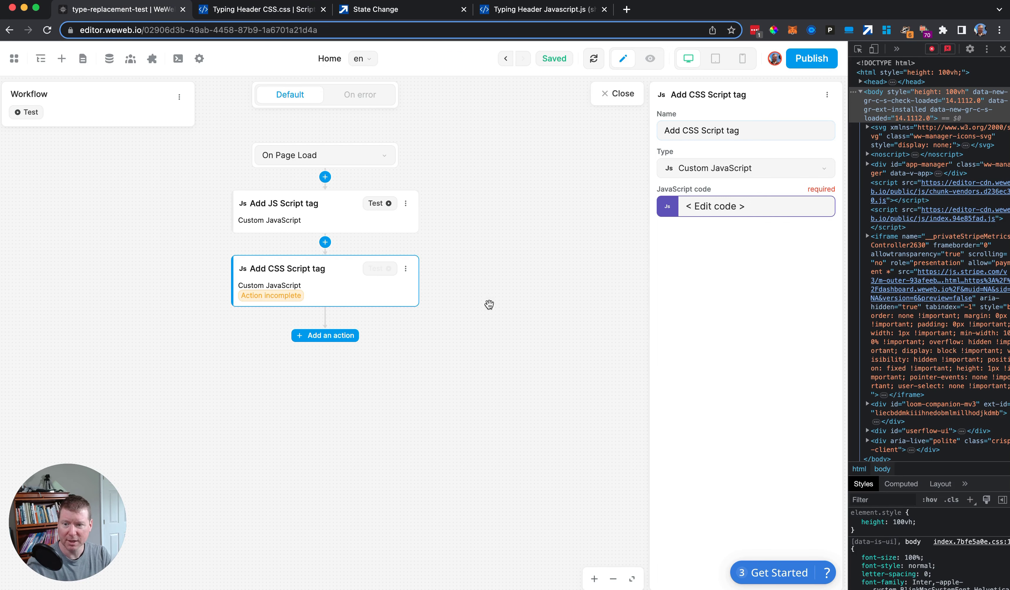
{"action": "left_click", "coordinate": [668, 207]}
{"action": "left_click", "coordinate": [456, 142]}
{"action": "key", "text": "cmd+v"}
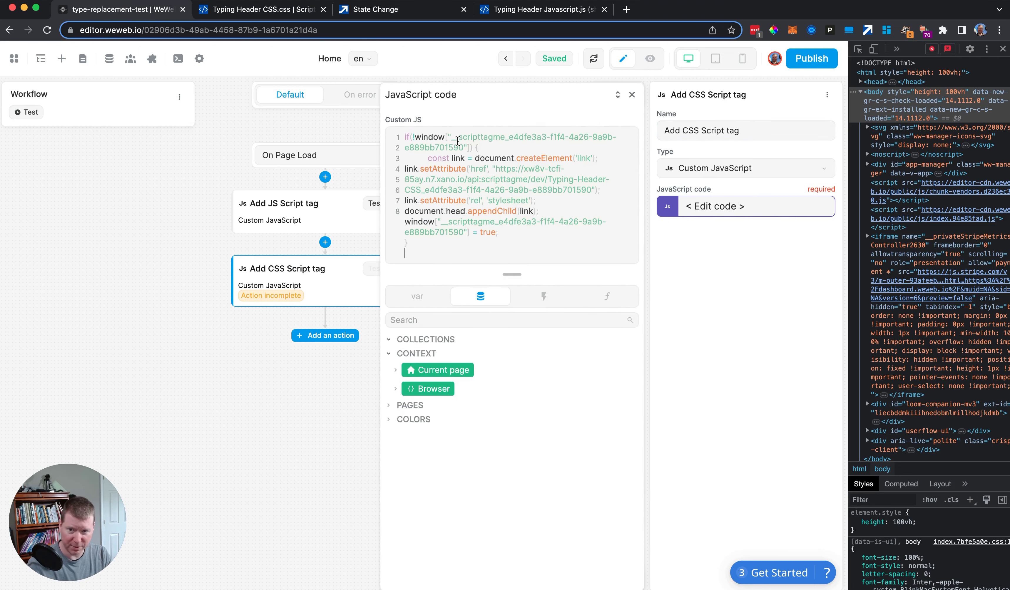
{"action": "left_click", "coordinate": [632, 96]}
Test the Add JS Script tag action and the whole page-load workflow, and close the workflow editor.
{"action": "left_click", "coordinate": [375, 204]}
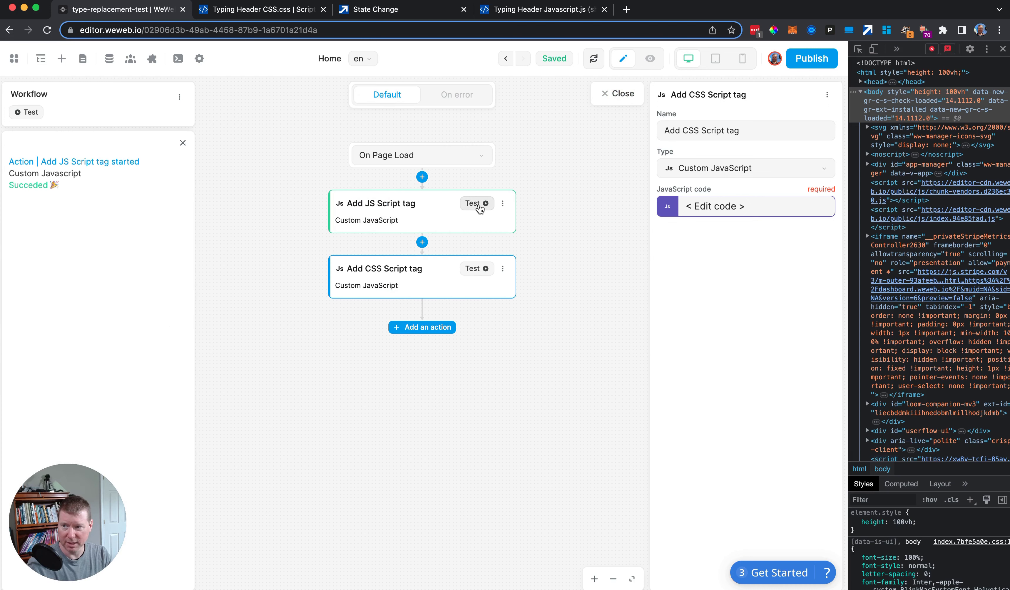
{"action": "left_click", "coordinate": [24, 112]}
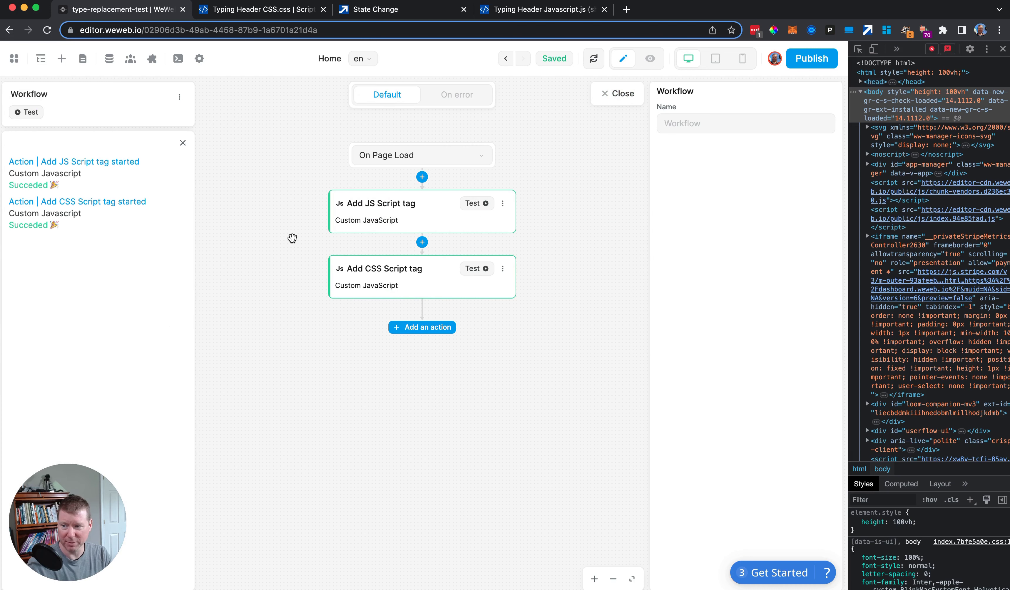
{"action": "left_click", "coordinate": [618, 95]}
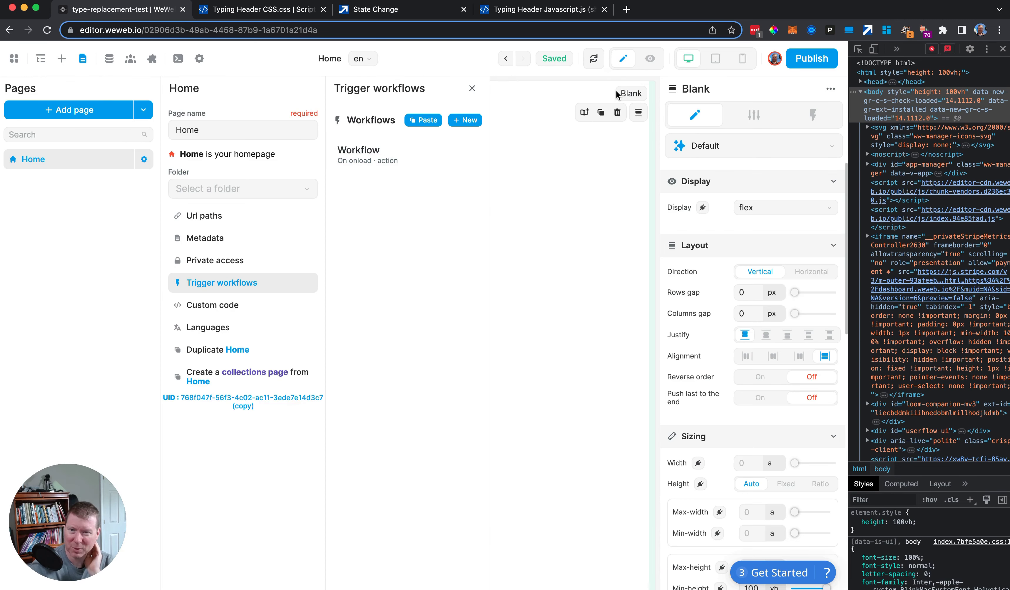
Close the trigger workflows and page settings, refresh the canvas and reload the WeWeb editor page.
{"action": "left_click", "coordinate": [474, 90]}
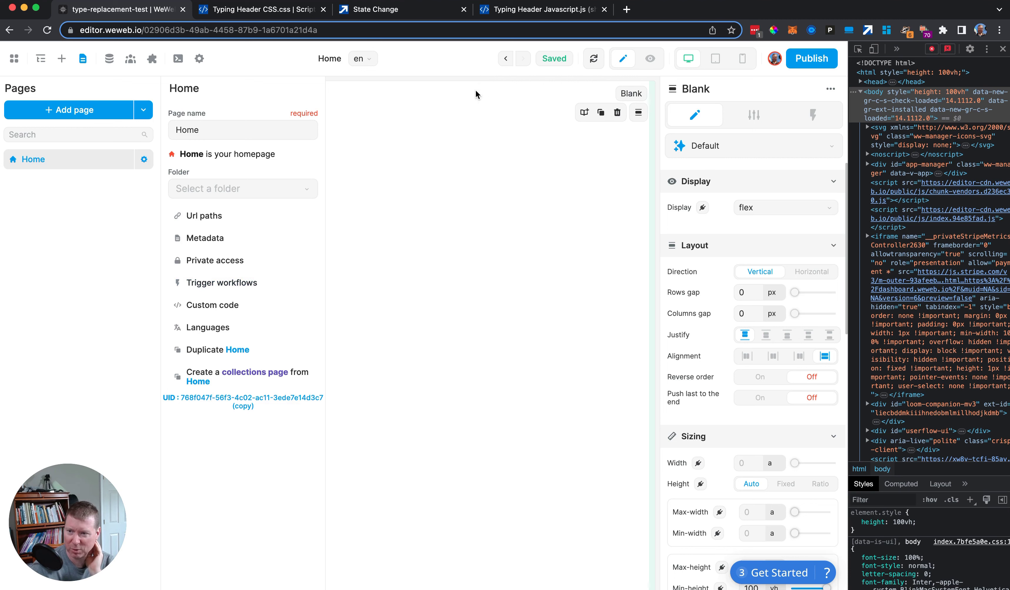
{"action": "left_click", "coordinate": [429, 197]}
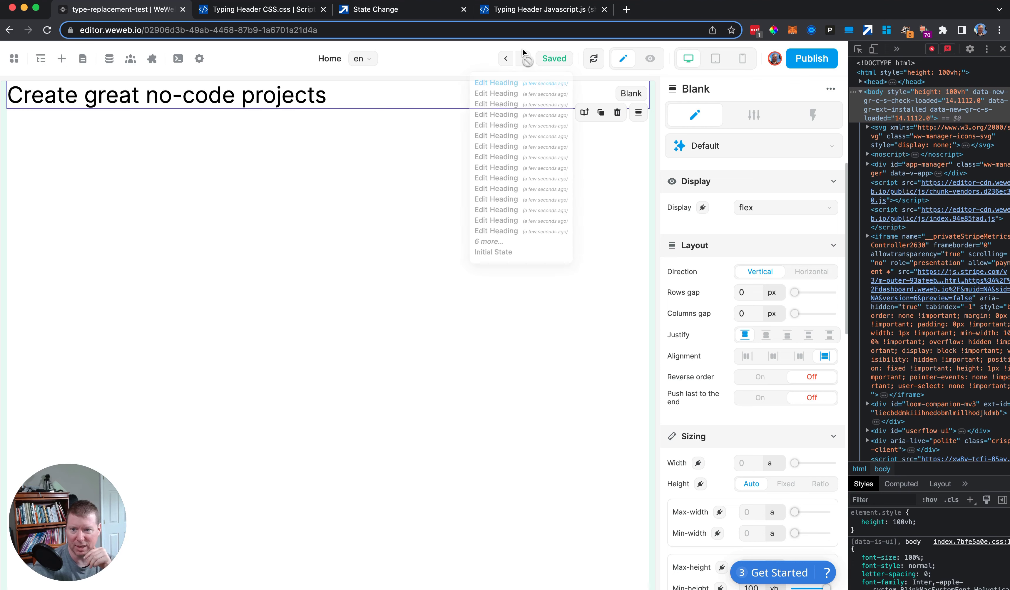
{"action": "left_click", "coordinate": [594, 62]}
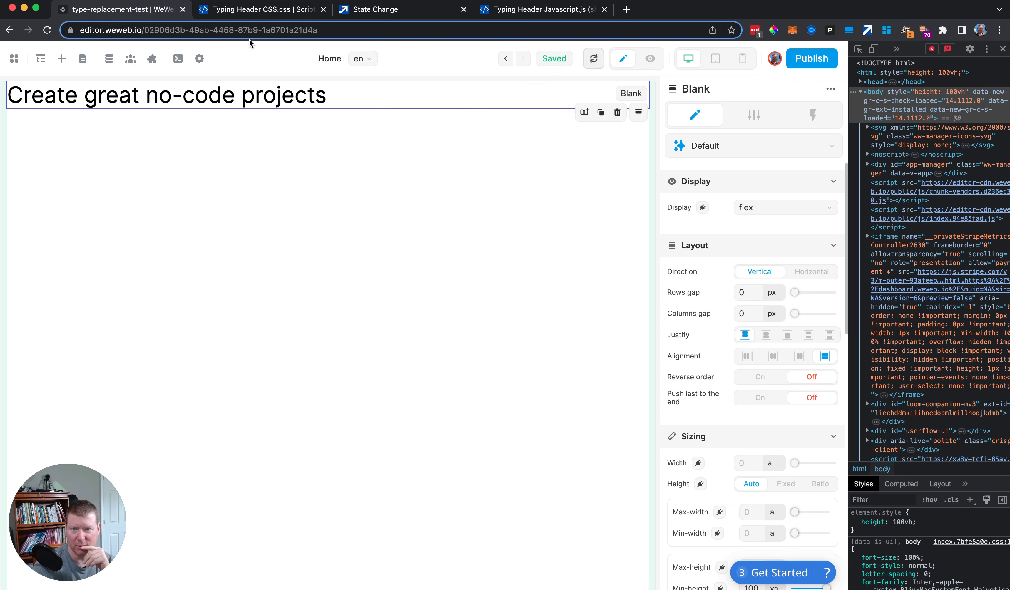
{"action": "left_click", "coordinate": [45, 32]}
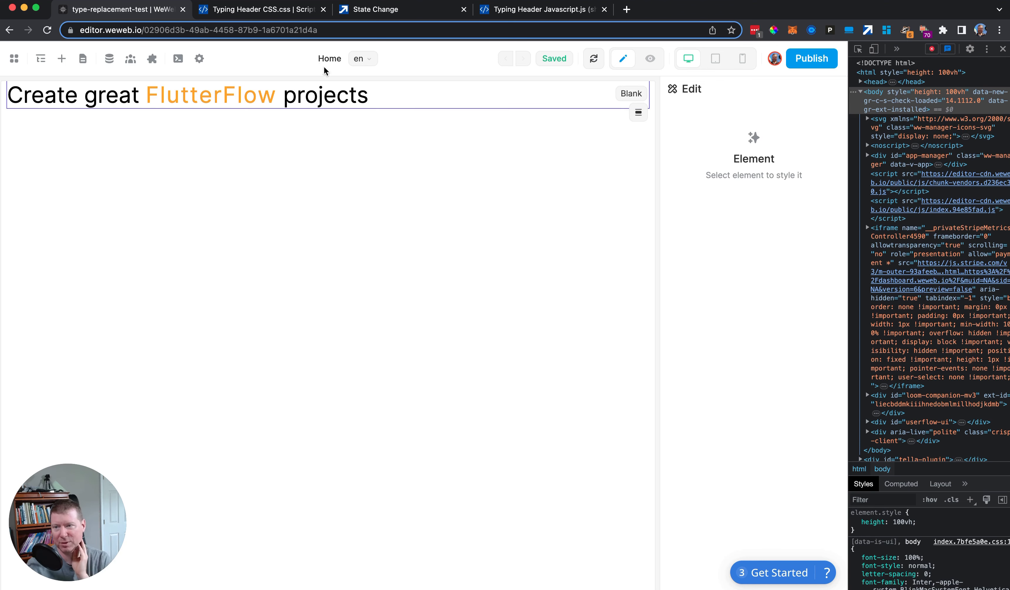
Switch to the shared Typing Header Javascript document and insert "Youtube-video-enabled", as the first entry of the _CONTENT array.
{"action": "left_click", "coordinate": [545, 14]}
{"action": "left_click", "coordinate": [494, 186]}
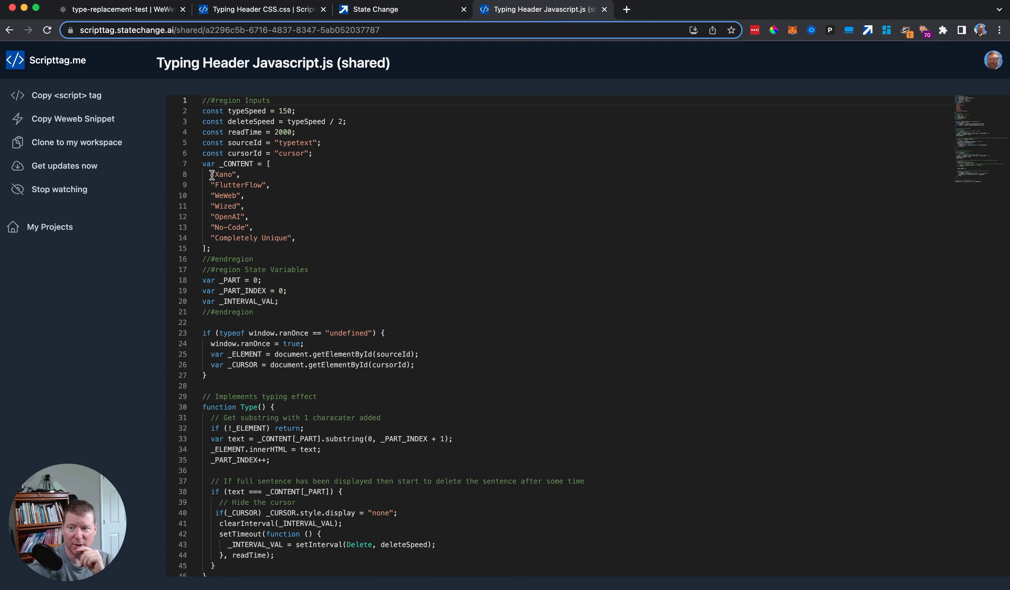
{"action": "left_click", "coordinate": [304, 238]}
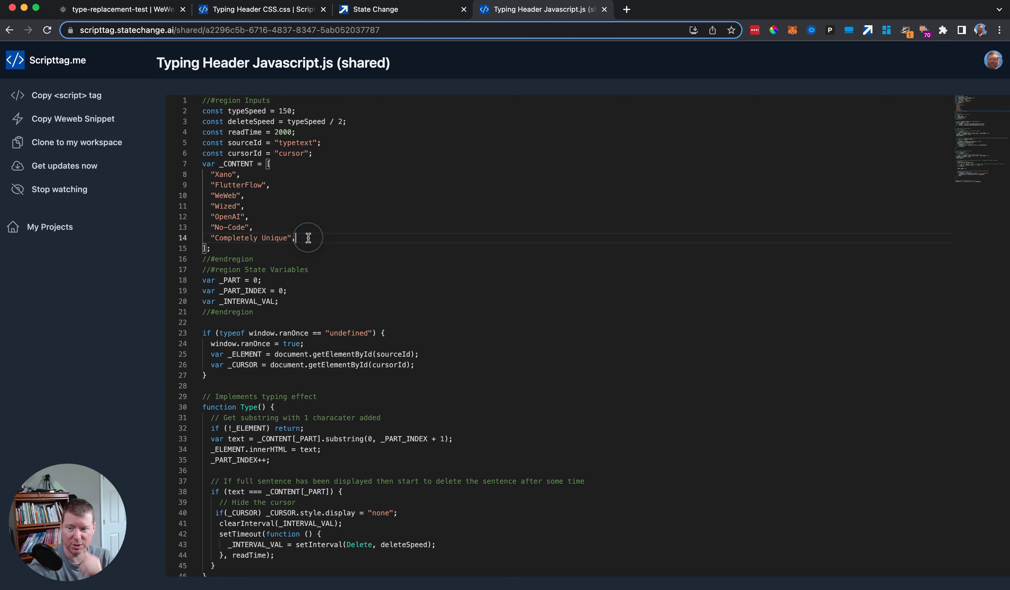
{"action": "left_click", "coordinate": [297, 162]}
{"action": "key", "text": "Return"}
{"action": "type", "text": "\"You"}
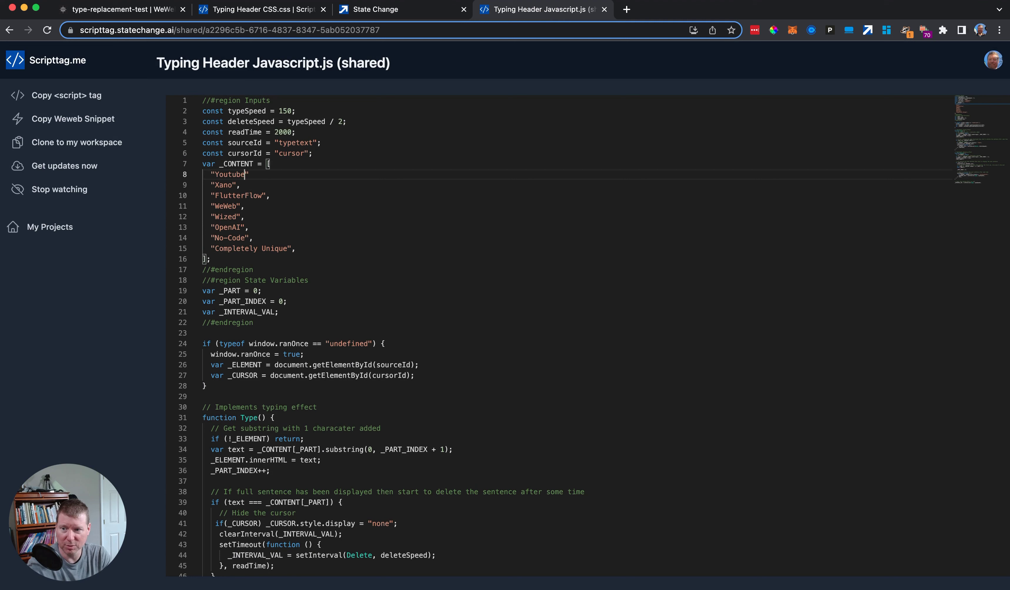
{"action": "type", "text": "tube-video-enabled"}
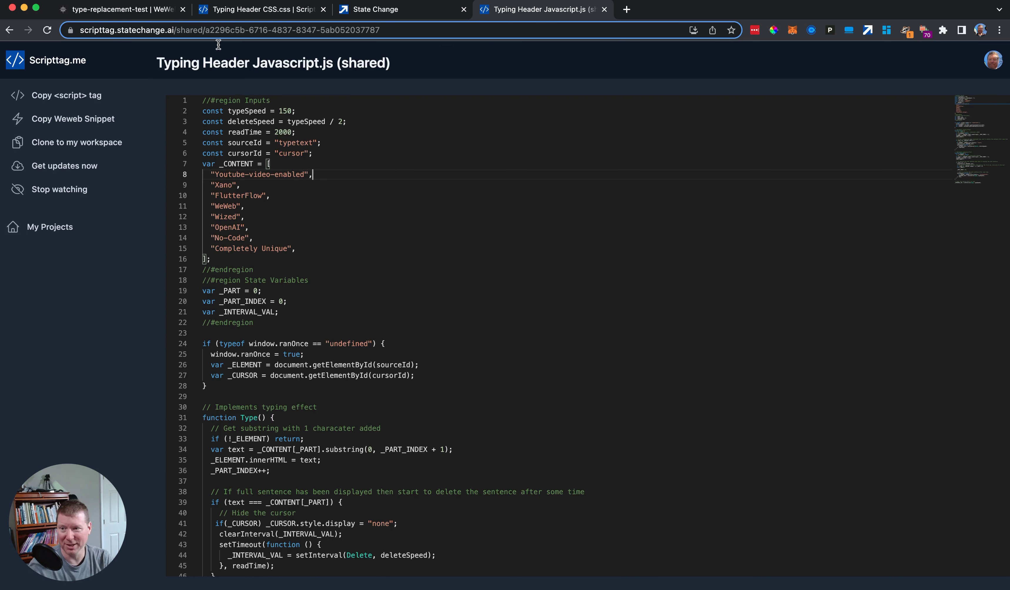
Switch to the Typing Header CSS document and open the original Typing Header Javascript document from its Youtube demos project.
{"action": "left_click", "coordinate": [265, 10]}
{"action": "left_click", "coordinate": [336, 148]}
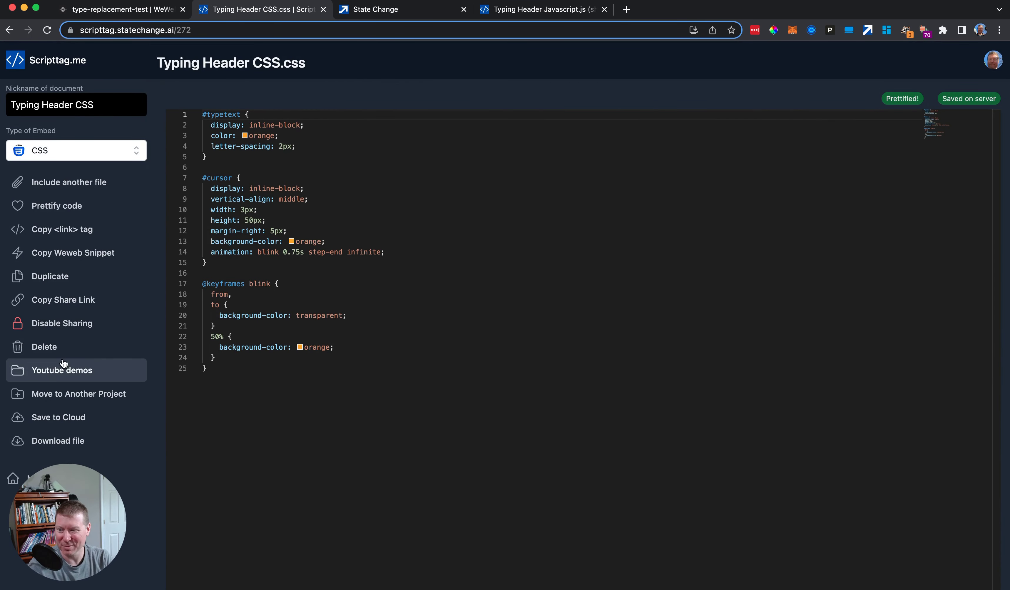
{"action": "left_click", "coordinate": [63, 368]}
{"action": "left_click", "coordinate": [238, 145]}
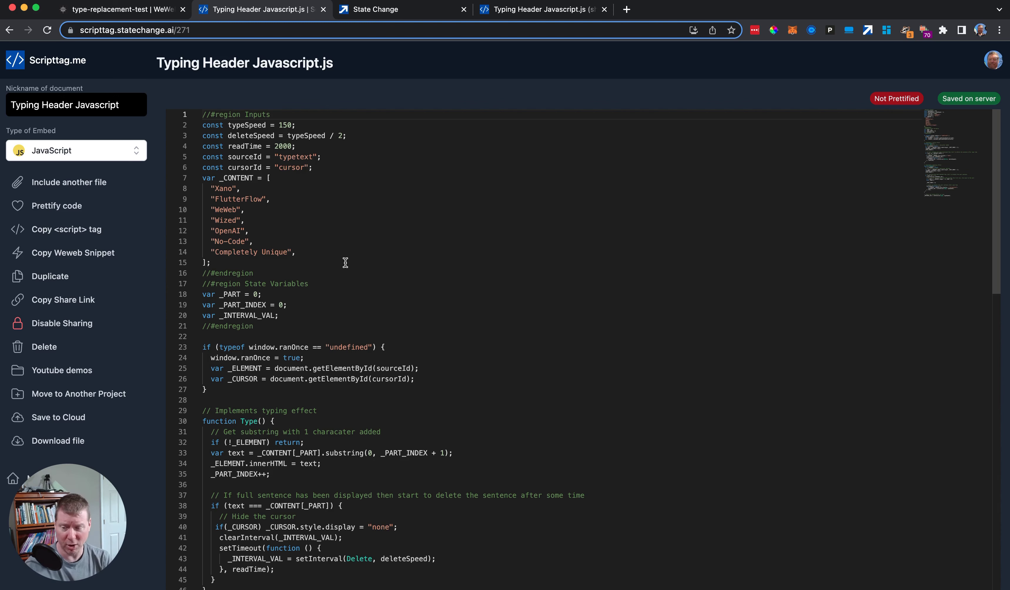
{"action": "scroll", "coordinate": [390, 349], "scroll_direction": "down", "scroll_amount": 5}
{"action": "scroll", "coordinate": [390, 348], "scroll_direction": "up", "scroll_amount": 5}
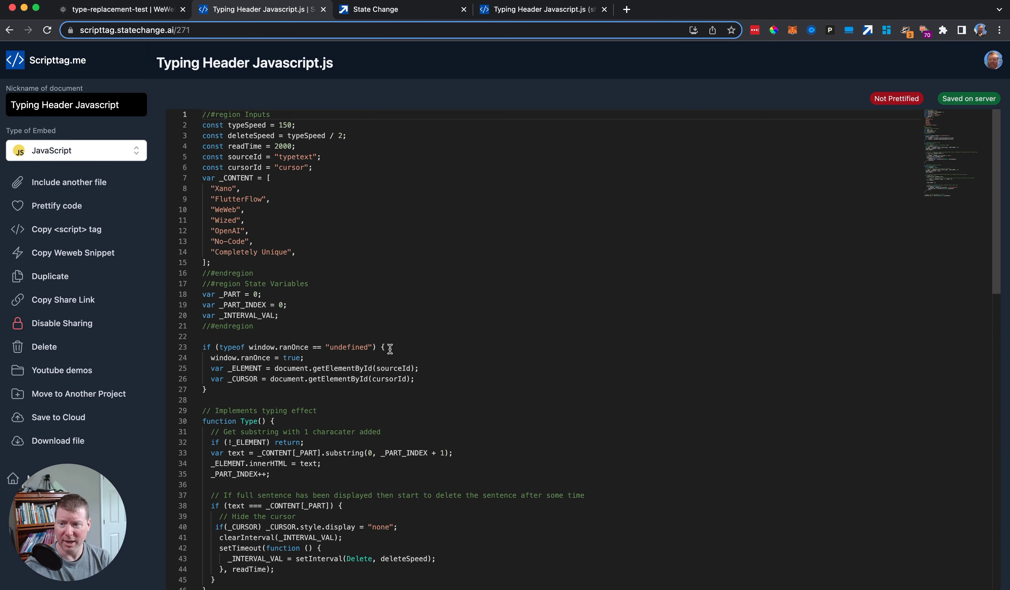
Insert "youtube video tutorial", "weweb hacking" and "javascript and css" as new entries at the start of the _CONTENT array.
{"action": "left_click", "coordinate": [276, 175]}
{"action": "key", "text": "Return"}
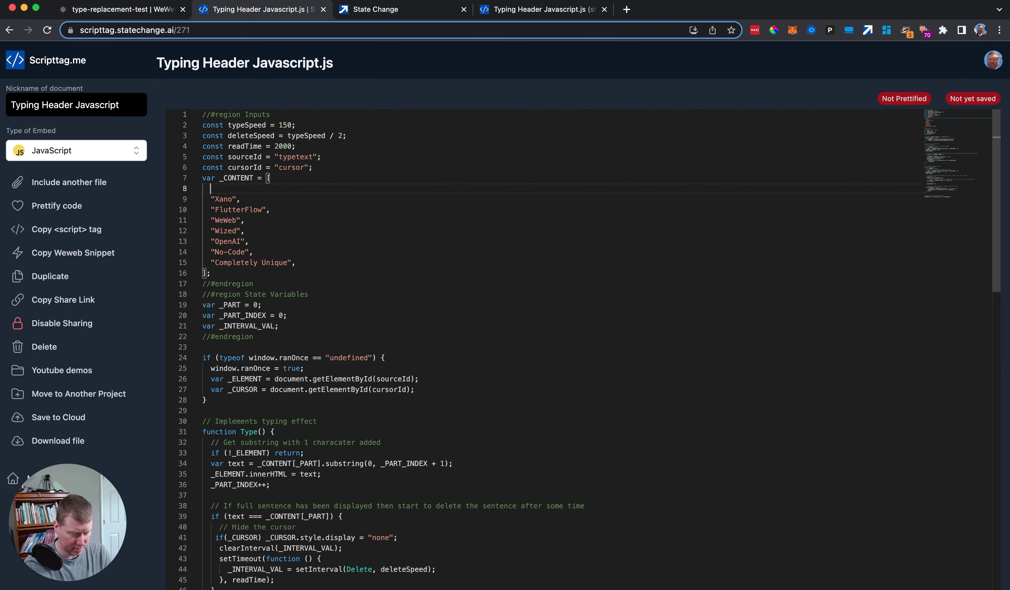
{"action": "type", "text": "\"youtube video tutorial"}
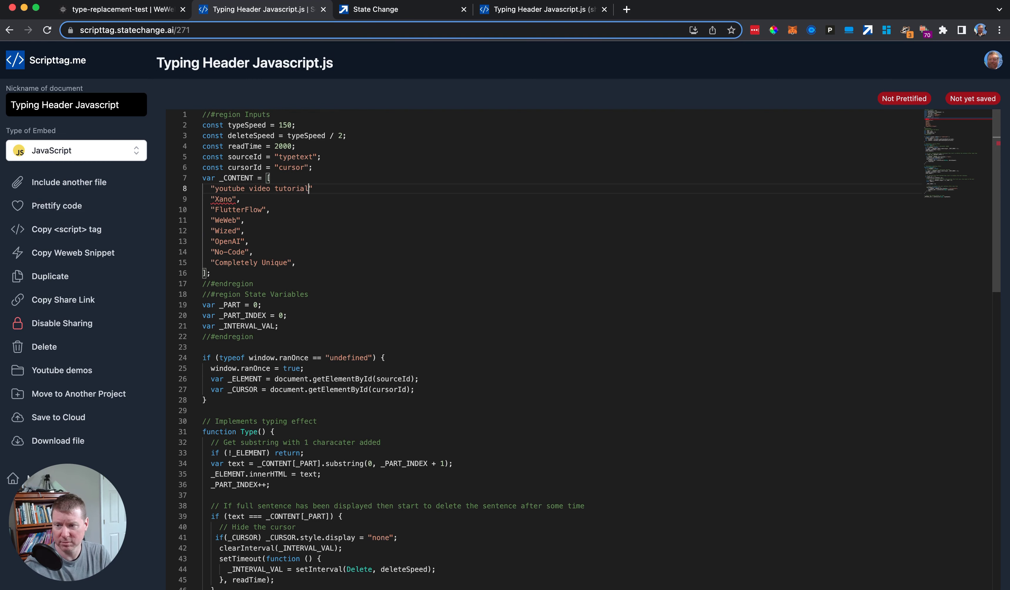
{"action": "type", "text": "\","}
{"action": "key", "text": "Return"}
{"action": "type", "text": "\"w"}
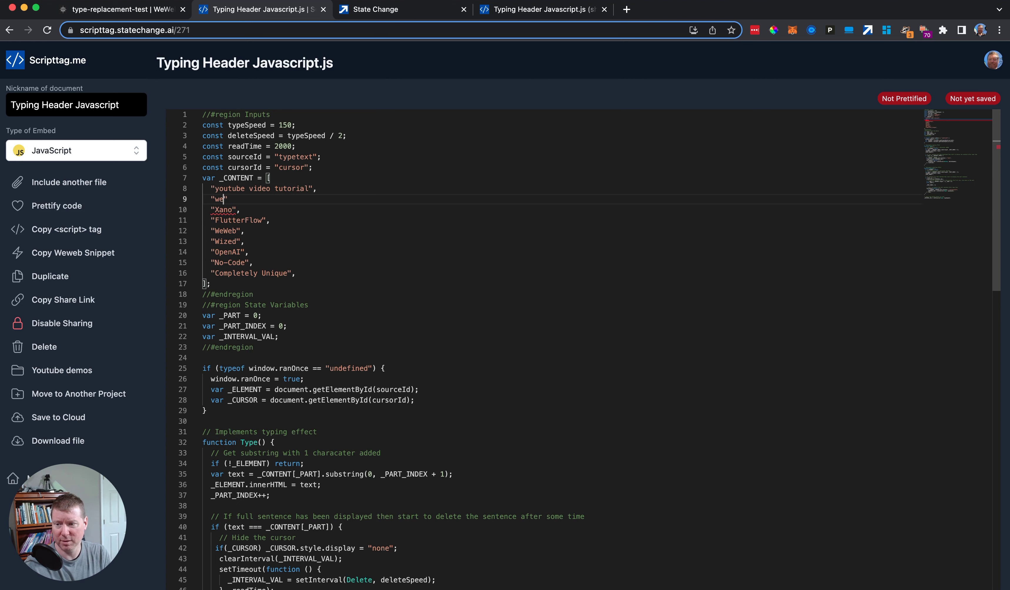
{"action": "type", "text": "eweb hacking\","}
{"action": "key", "text": "Return"}
{"action": "type", "text": "\"javascript and css"}
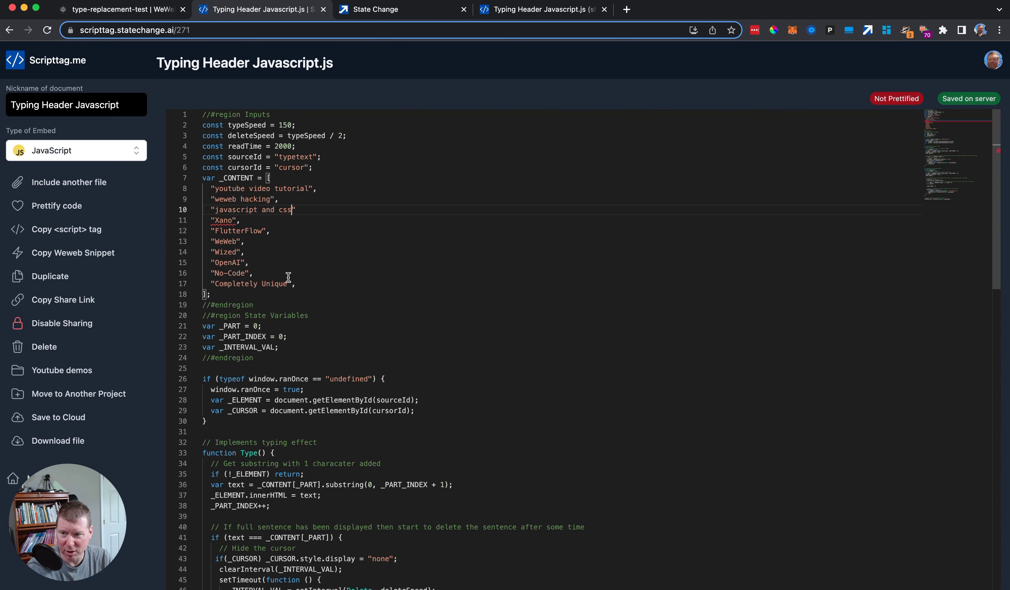
Set the typeSpeed constant to 300 in the Typing Header Javascript document.
{"action": "double_click", "coordinate": [283, 125]}
{"action": "type", "text": "30"}
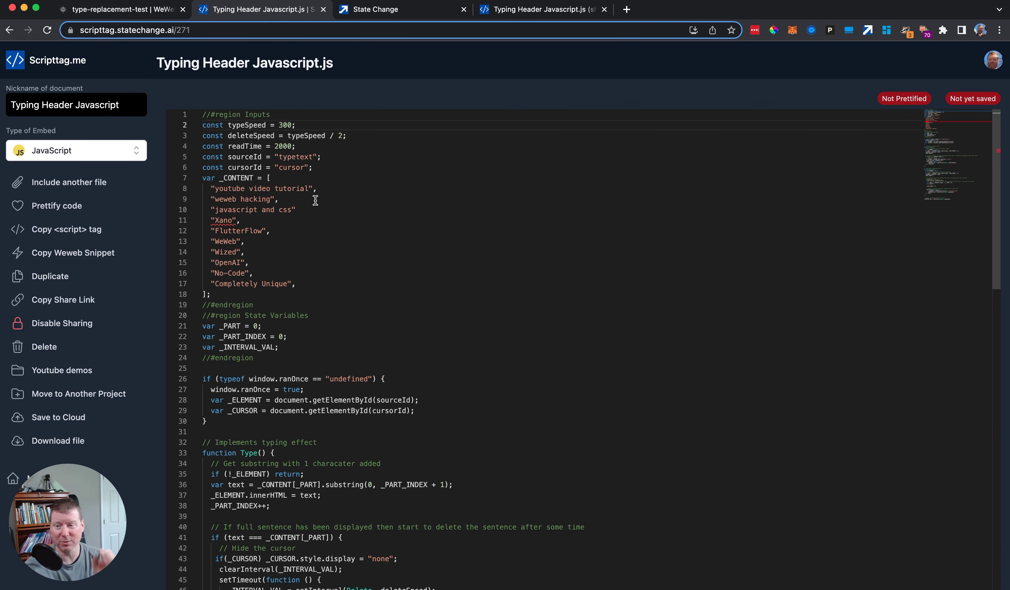
{"action": "left_click", "coordinate": [315, 200]}
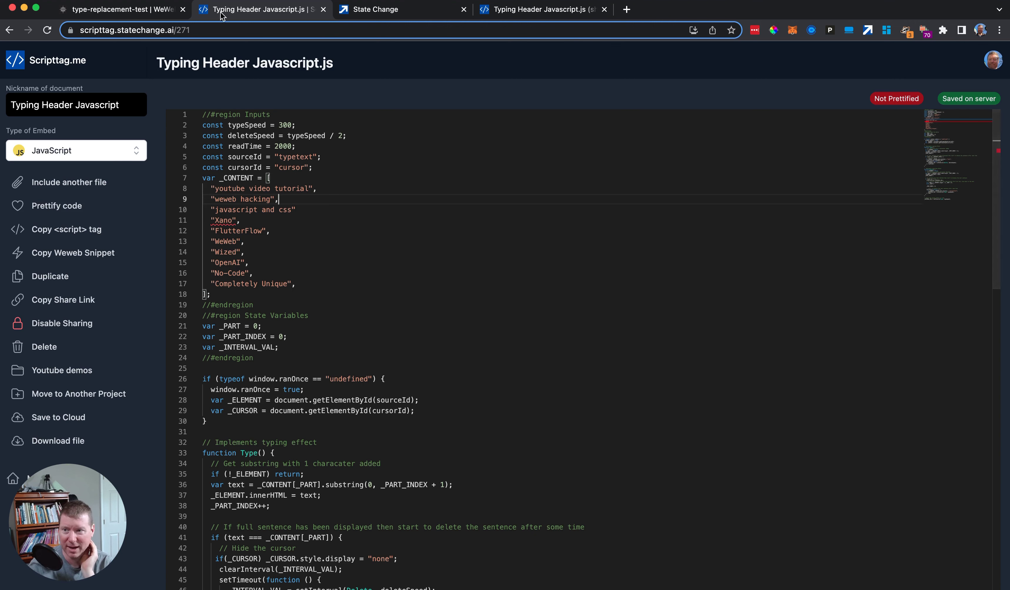
Switch to WeWeb and reload the editor page to check the heading animation.
{"action": "left_click", "coordinate": [131, 10]}
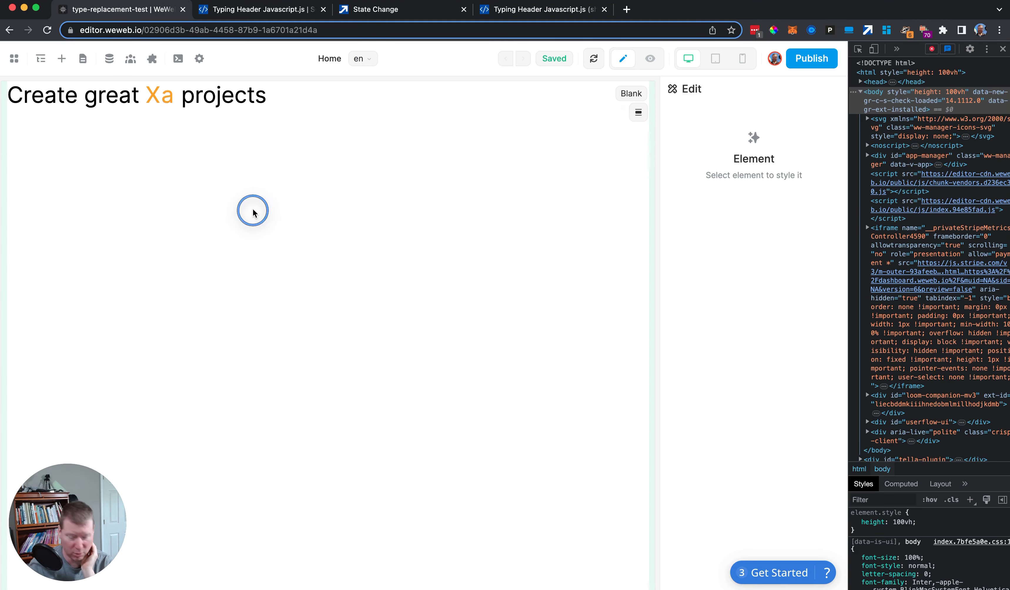
{"action": "key", "text": "super+r"}
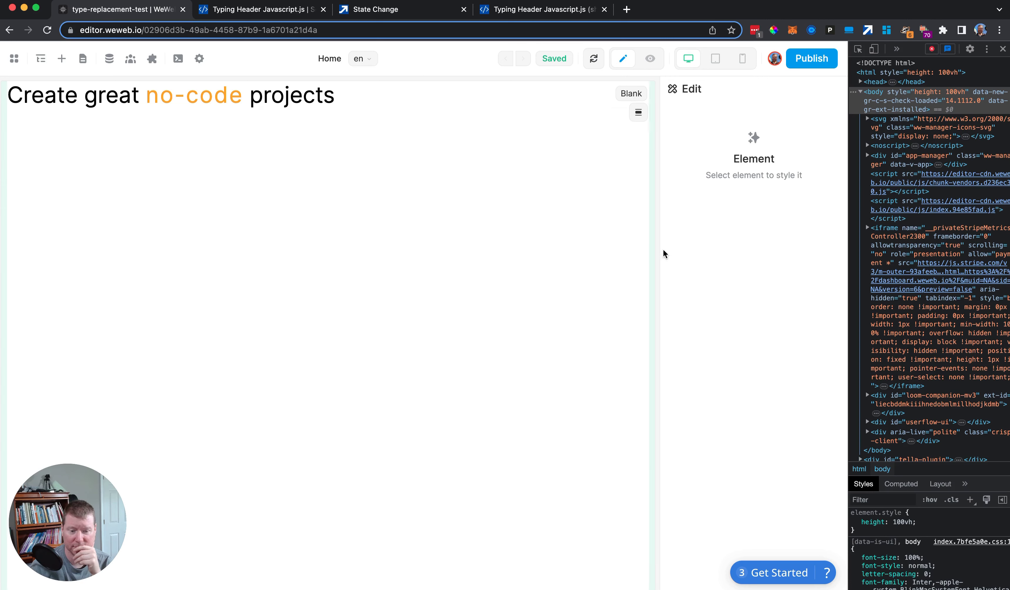
Switch back to the original Typing Header Javascript document and add the missing comma after "javascript and css".
{"action": "left_click", "coordinate": [501, 9]}
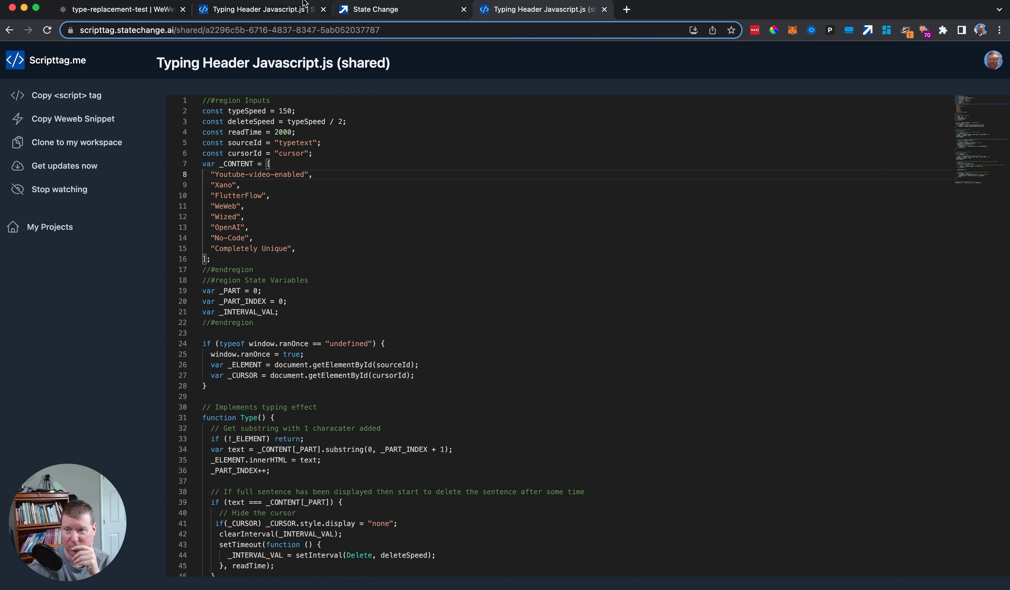
{"action": "left_click", "coordinate": [284, 10]}
{"action": "left_click", "coordinate": [310, 210]}
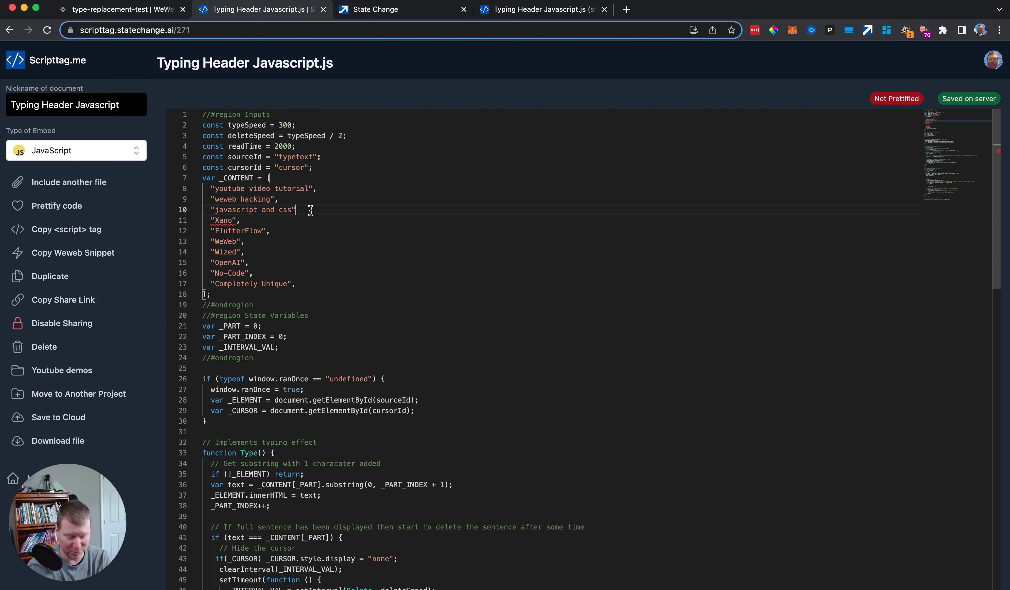
{"action": "type", "text": ","}
Switch to WeWeb, reload the editor page and examine the console messages in widened developer tools.
{"action": "left_click", "coordinate": [126, 16]}
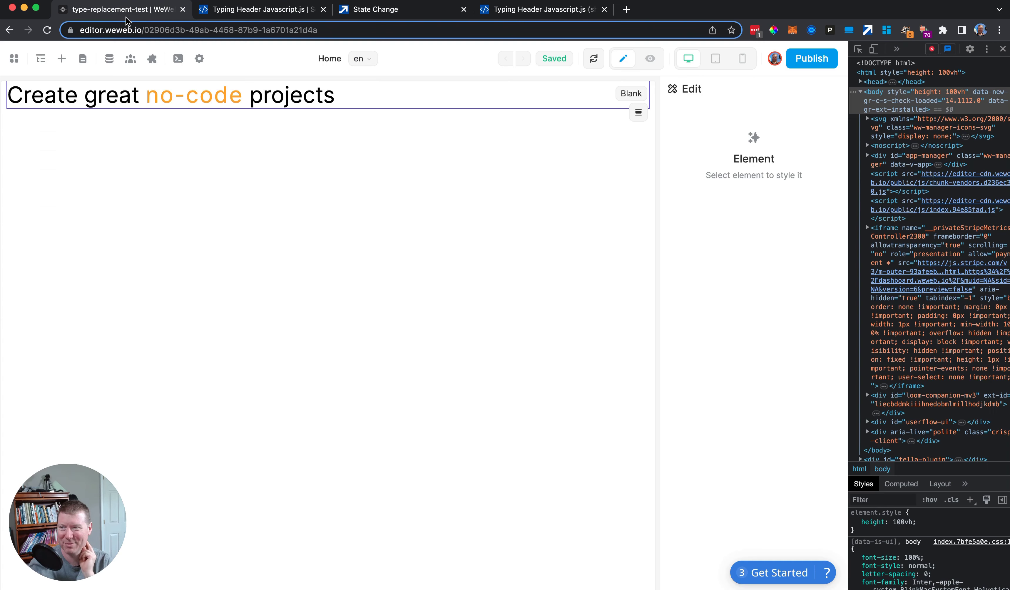
{"action": "left_click", "coordinate": [47, 30]}
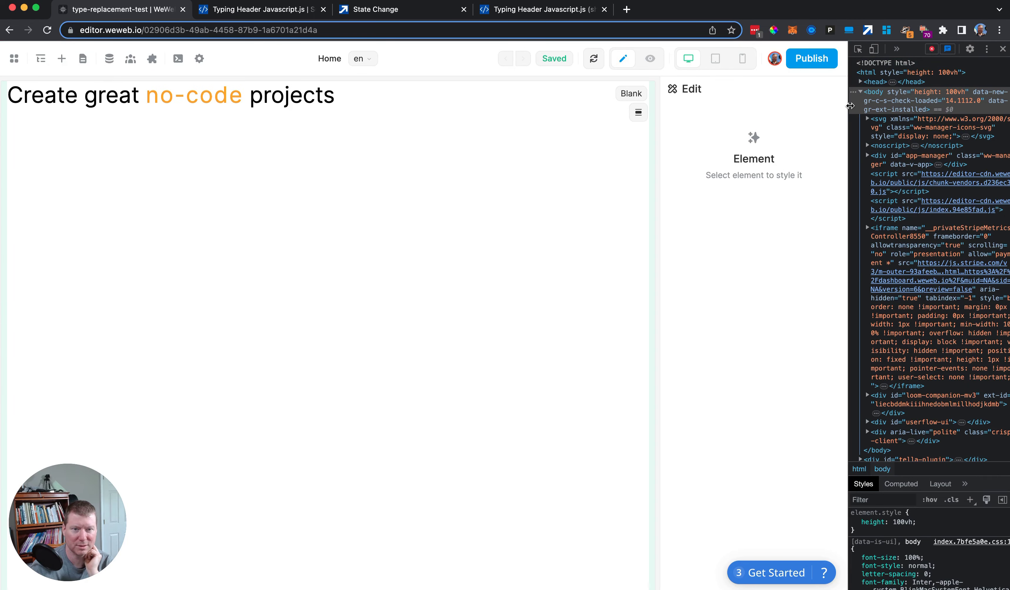
{"action": "left_click_drag", "start_coordinate": [850, 105], "coordinate": [778, 105]}
{"action": "left_click", "coordinate": [882, 49]}
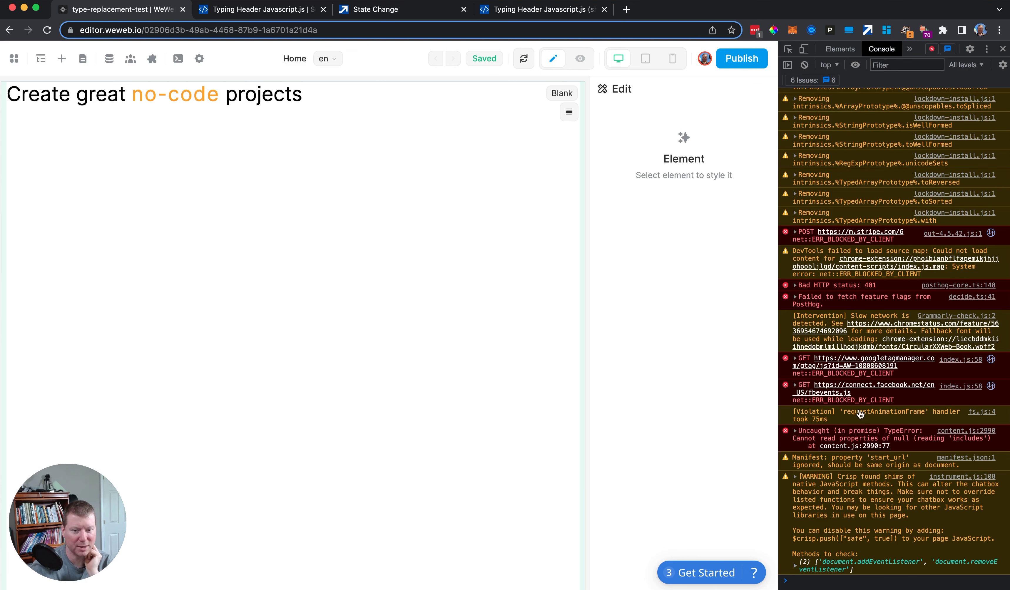
{"action": "scroll", "coordinate": [855, 539], "scroll_direction": "up", "scroll_amount": 3}
{"action": "scroll", "coordinate": [855, 540], "scroll_direction": "down", "scroll_amount": 3}
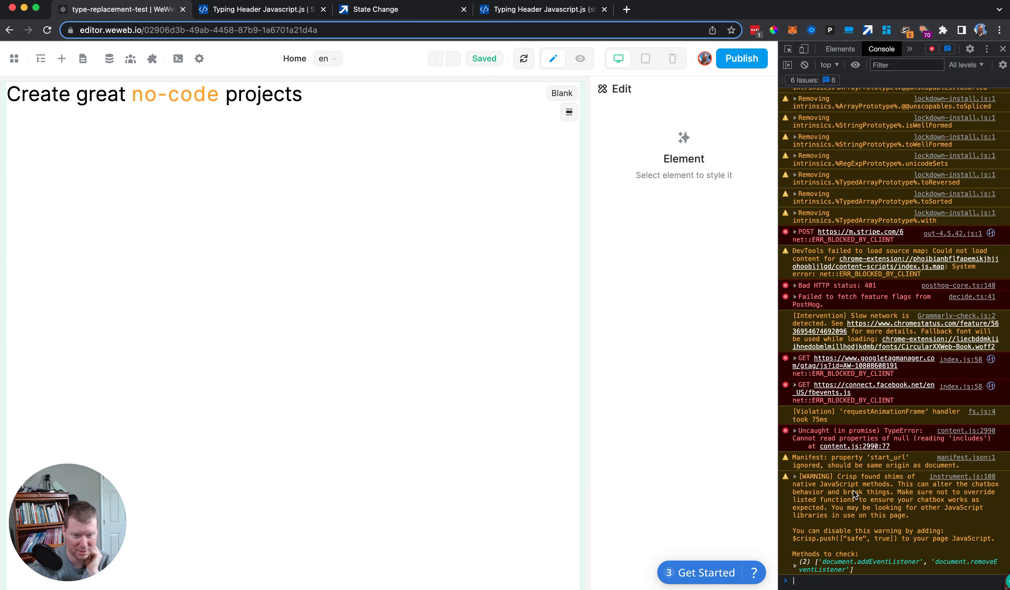
{"action": "left_click", "coordinate": [459, 405]}
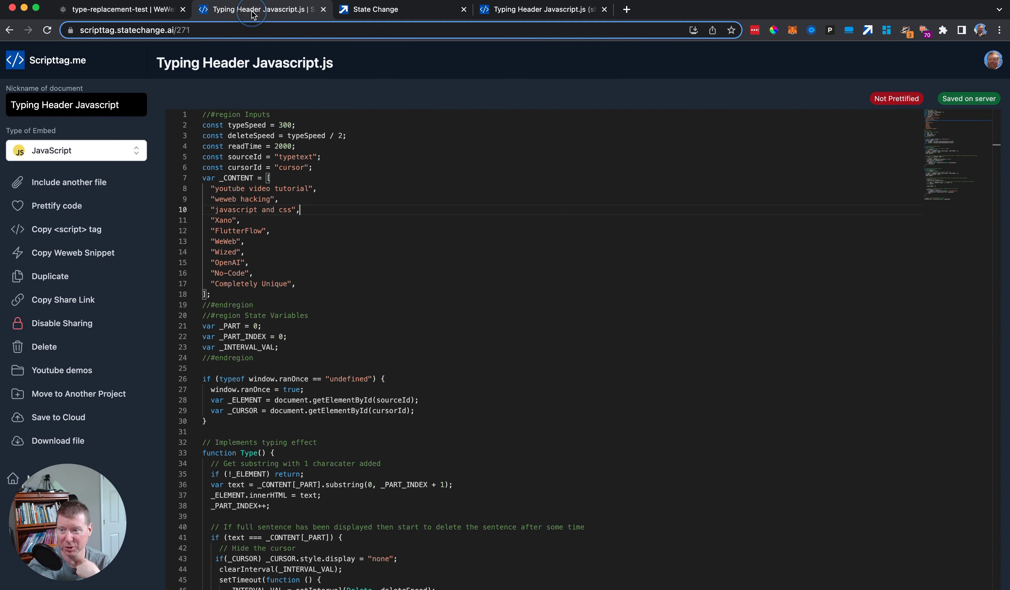
Set typeSpeed to 150 in Scripttag.me's Typing Header Javascript document and switch back to WeWeb.
{"action": "left_click", "coordinate": [256, 10]}
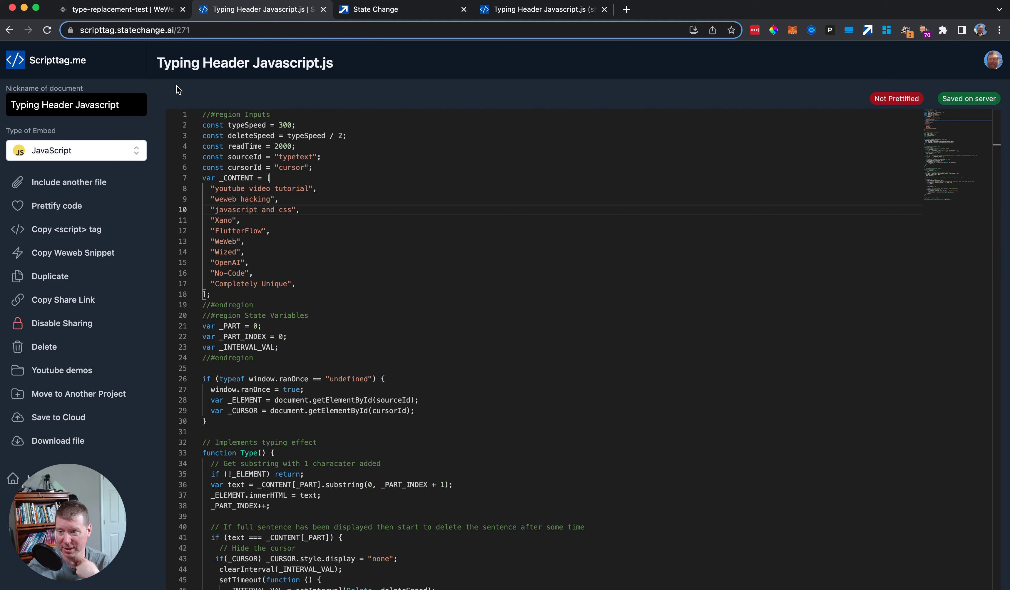
{"action": "double_click", "coordinate": [286, 124]}
{"action": "type", "text": "15"}
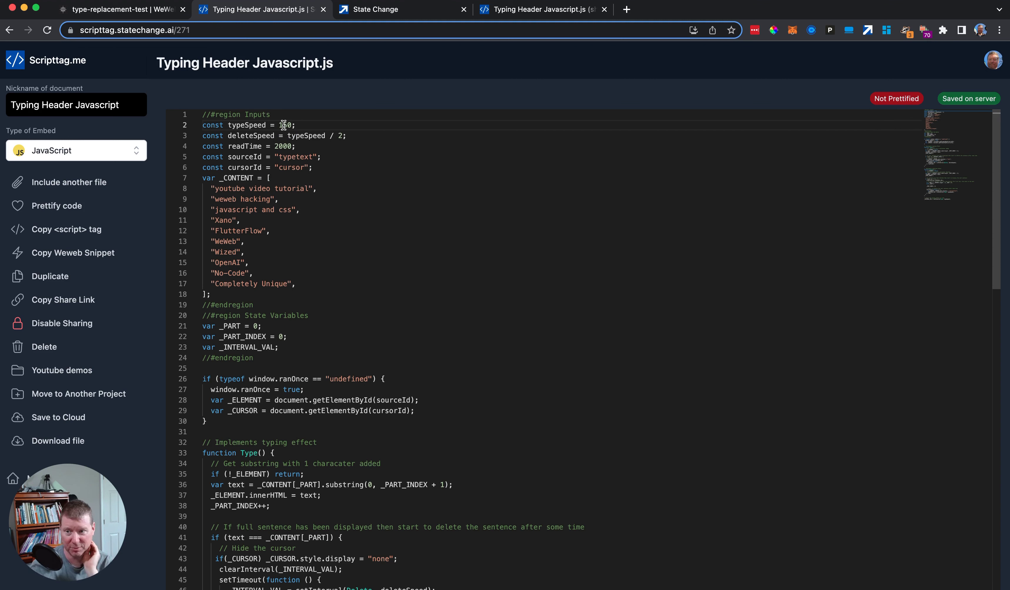
{"action": "left_click", "coordinate": [135, 15]}
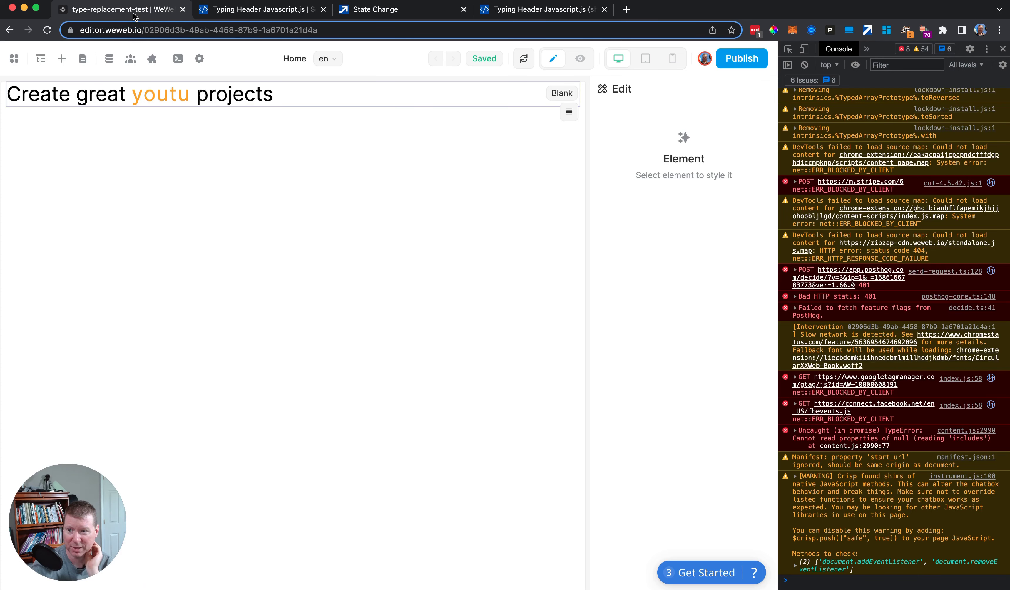
Reload the WeWeb editor page and open the Typing Header CSS document from Scripttag.me's Youtube demos project.
{"action": "left_click", "coordinate": [47, 32]}
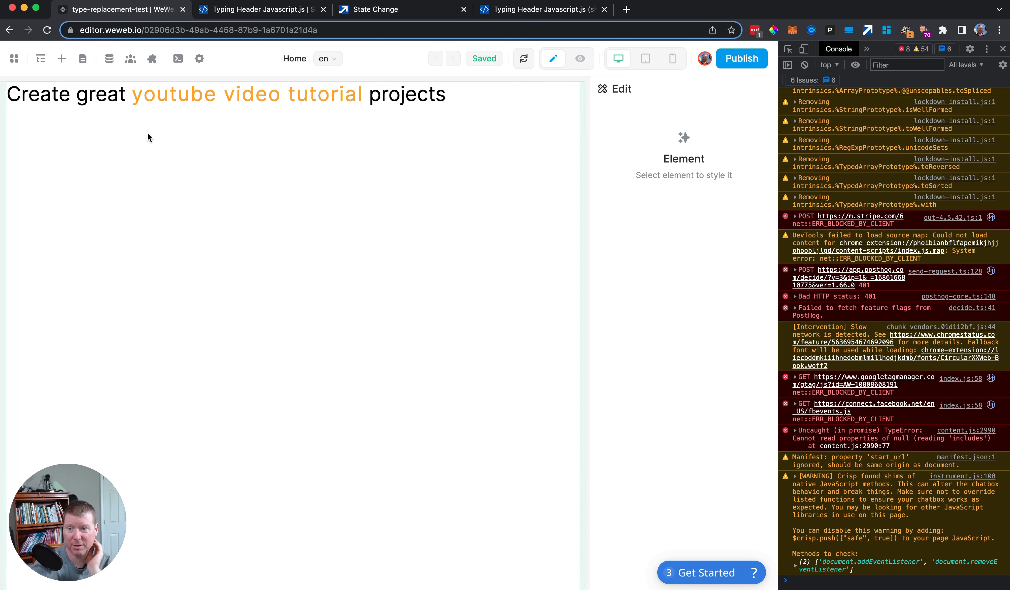
{"action": "left_click", "coordinate": [280, 10]}
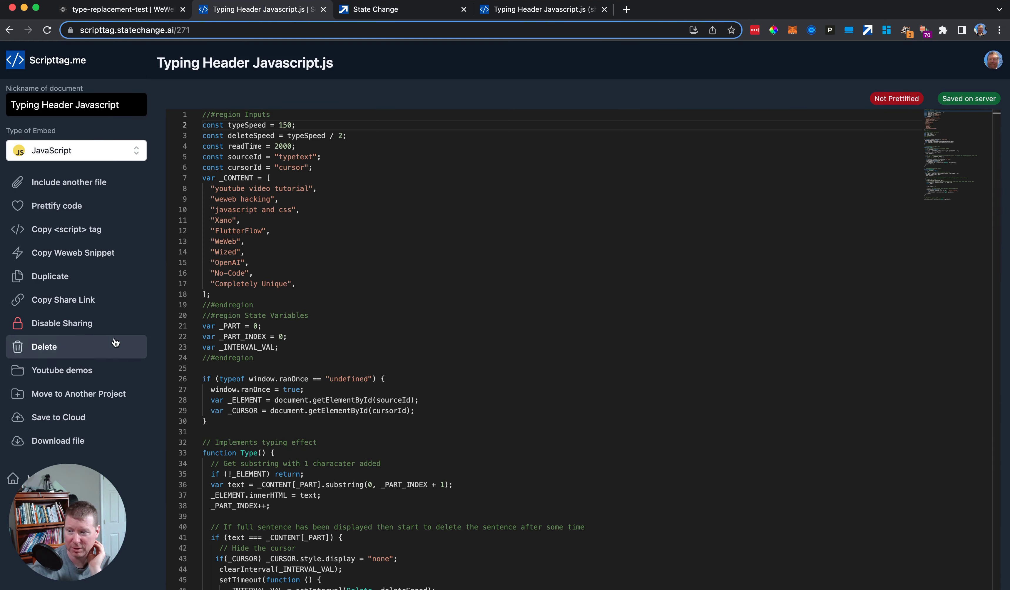
{"action": "left_click", "coordinate": [81, 370]}
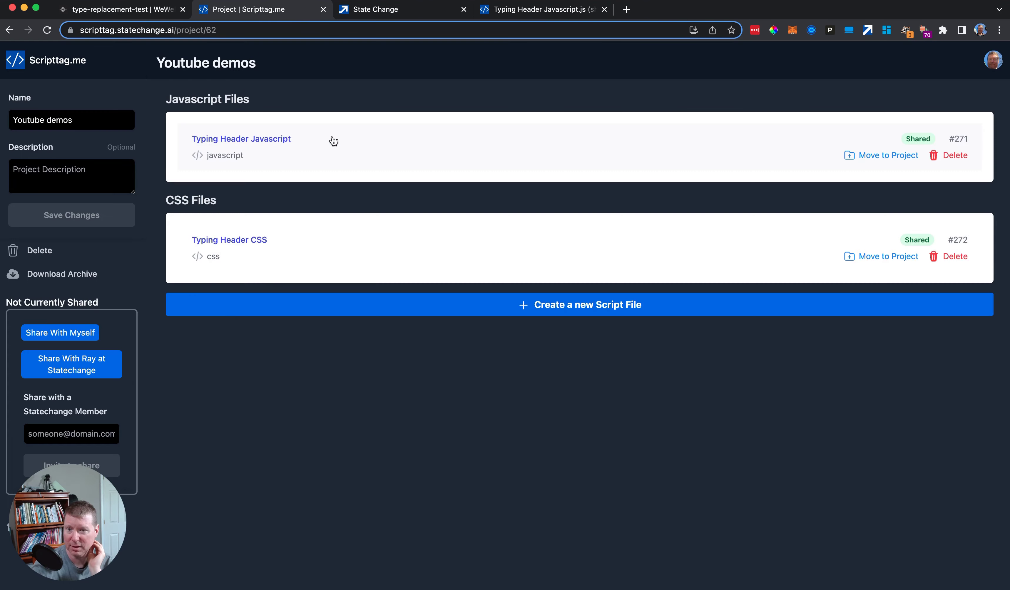
{"action": "left_click", "coordinate": [299, 237]}
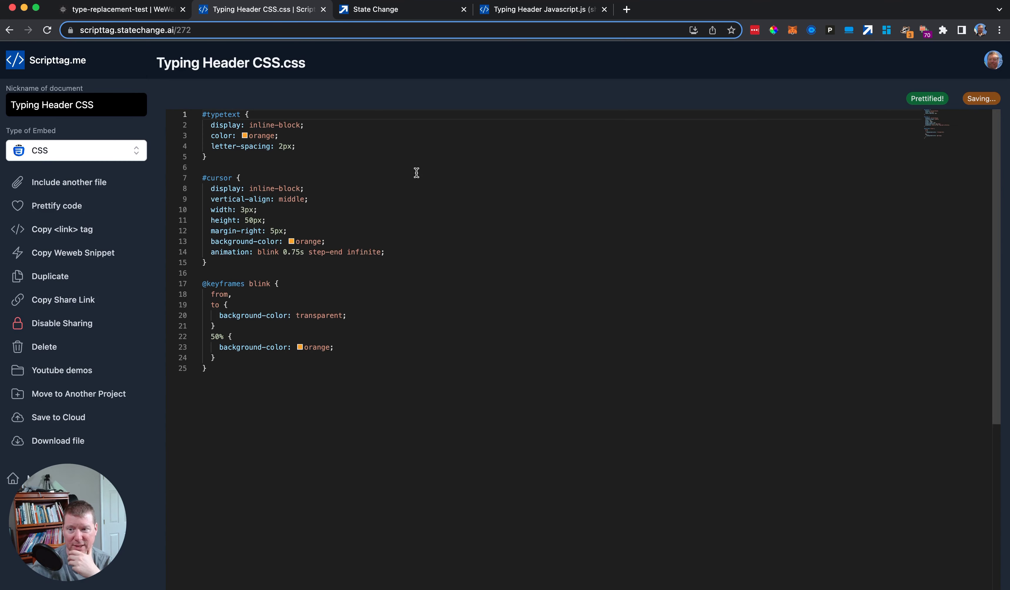
Set the #typetext color to purple in the Typing Header CSS document.
{"action": "double_click", "coordinate": [261, 136]}
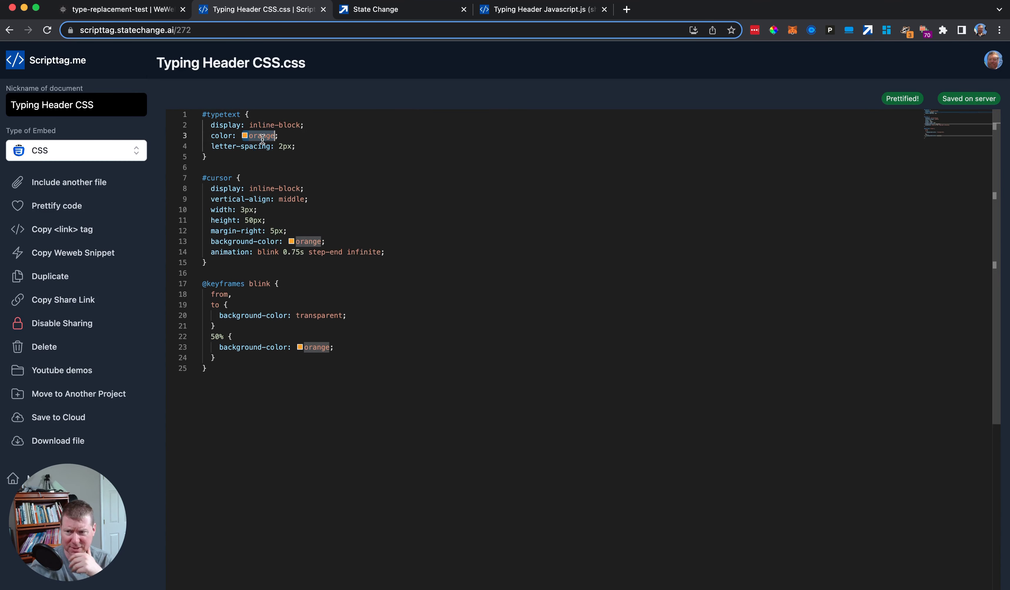
{"action": "mouse_move", "coordinate": [262, 139]}
{"action": "type", "text": "purple"}
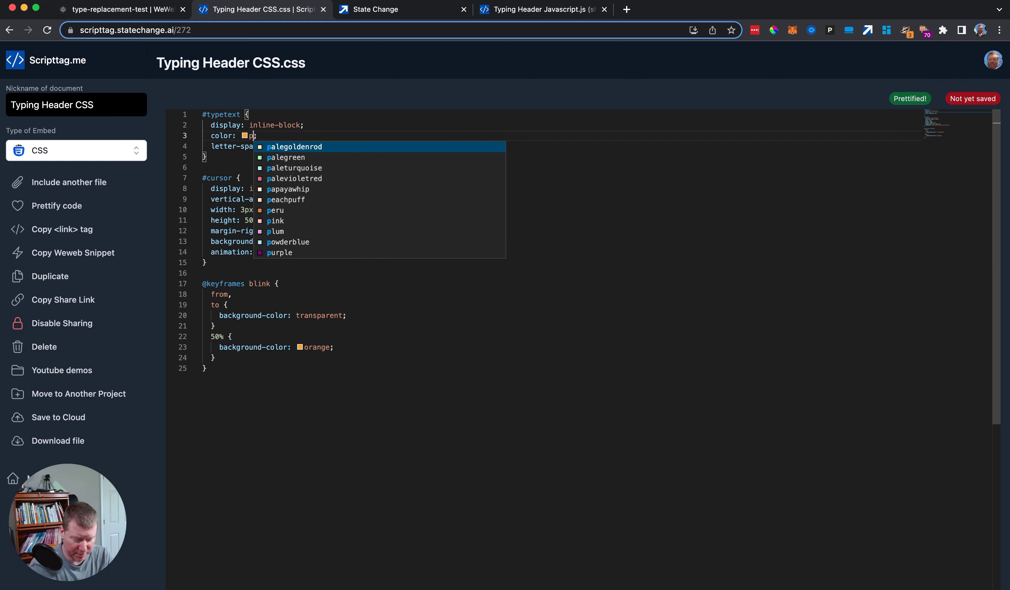
Set the background-color to green in both the #cursor rule and the 50% keyframe of the blink animation.
{"action": "left_click", "coordinate": [316, 241]}
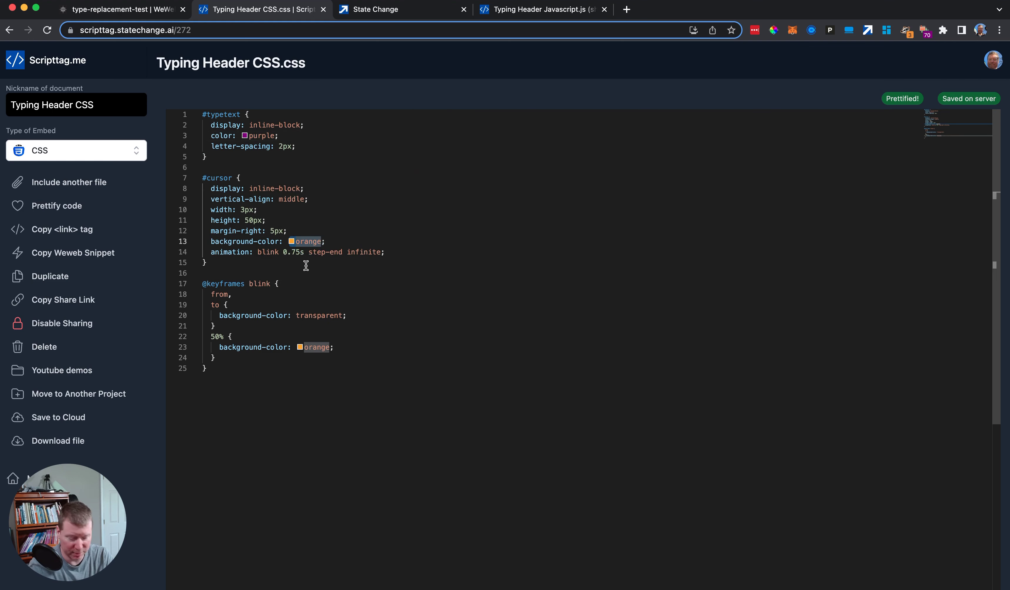
{"action": "key", "text": "alt+BackSpace"}
{"action": "type", "text": "green"}
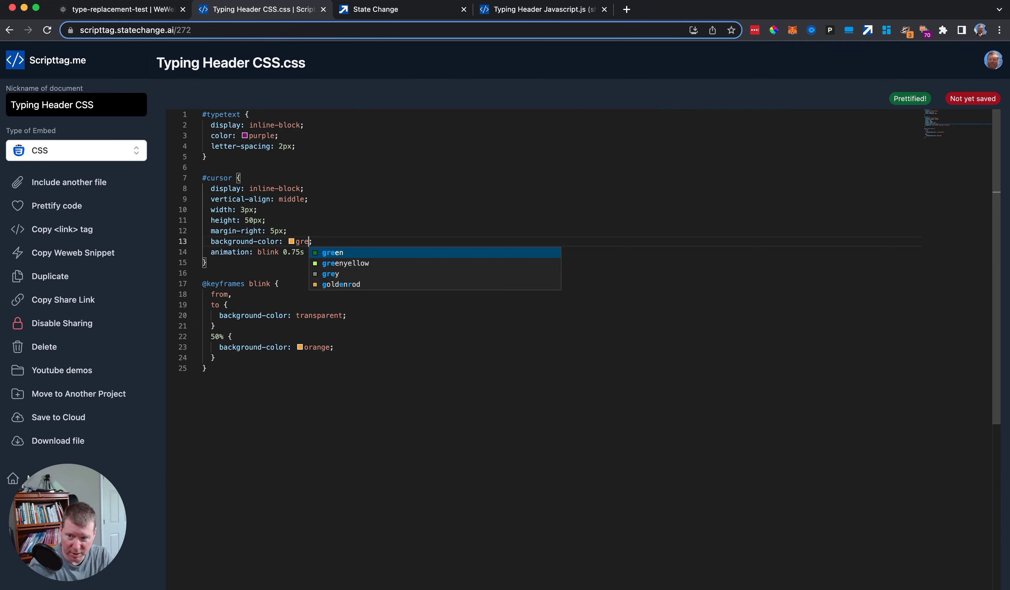
{"action": "double_click", "coordinate": [312, 347]}
{"action": "type", "text": "gree "}
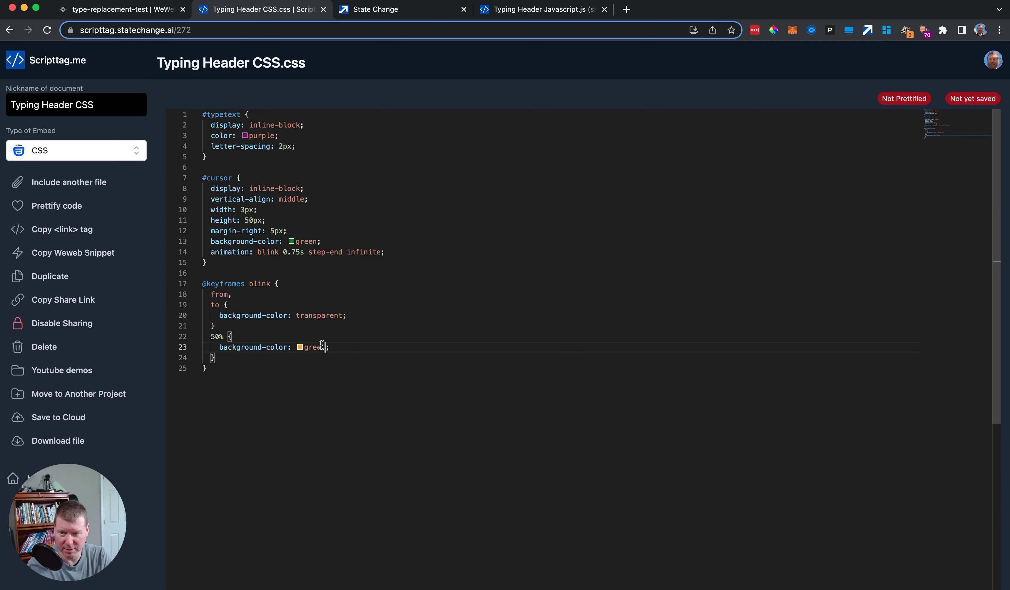
{"action": "type", "text": "n"}
{"action": "left_click", "coordinate": [348, 262]}
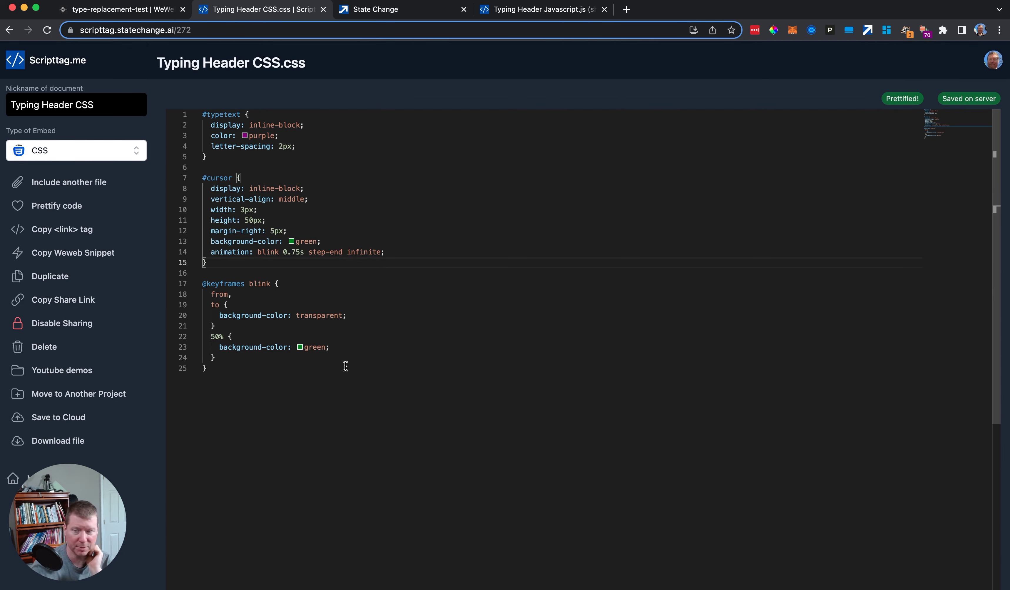
{"action": "left_click_drag", "start_coordinate": [217, 171], "coordinate": [264, 393]}
{"action": "left_click", "coordinate": [321, 310]}
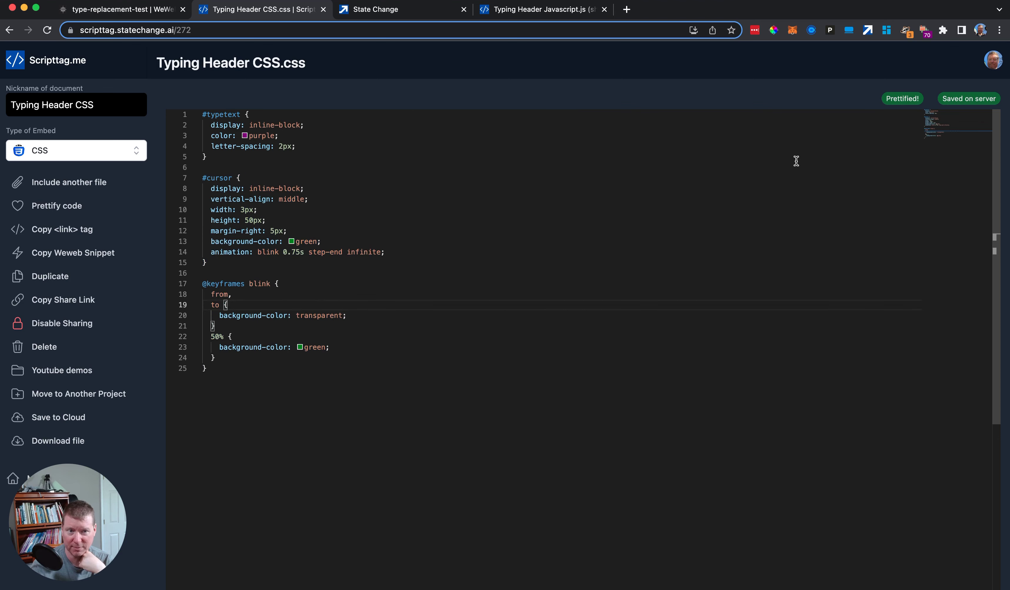
Switch to WeWeb and reload the editor page to check the heading's new text color.
{"action": "left_click", "coordinate": [121, 9]}
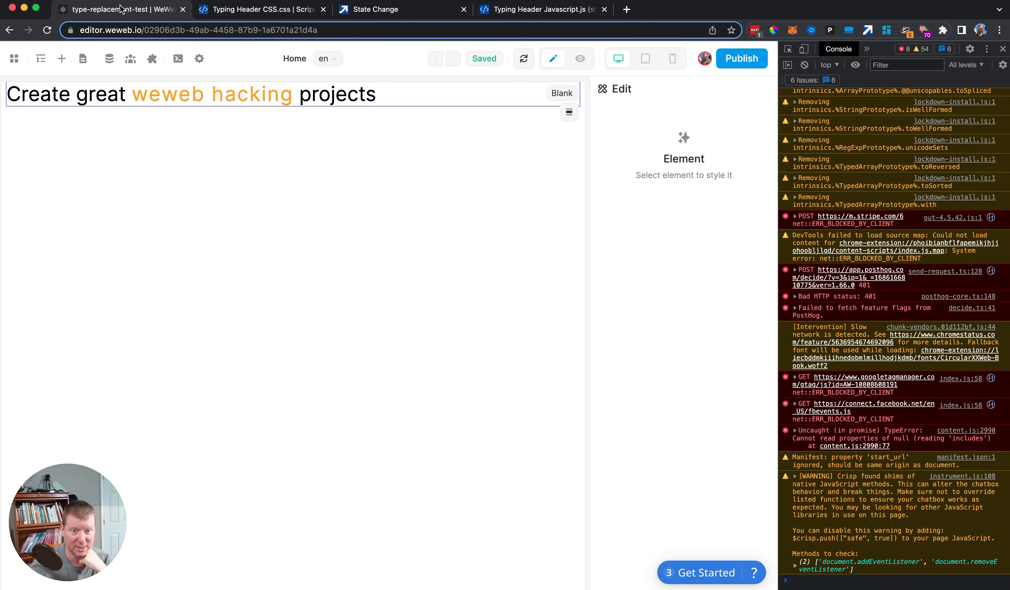
{"action": "left_click", "coordinate": [185, 175]}
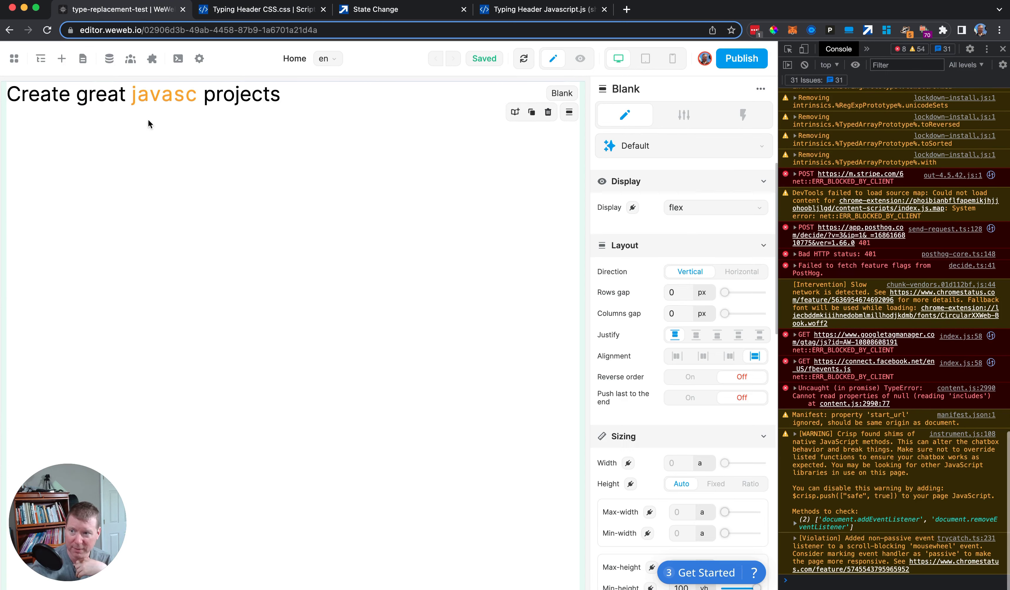
{"action": "left_click", "coordinate": [47, 32]}
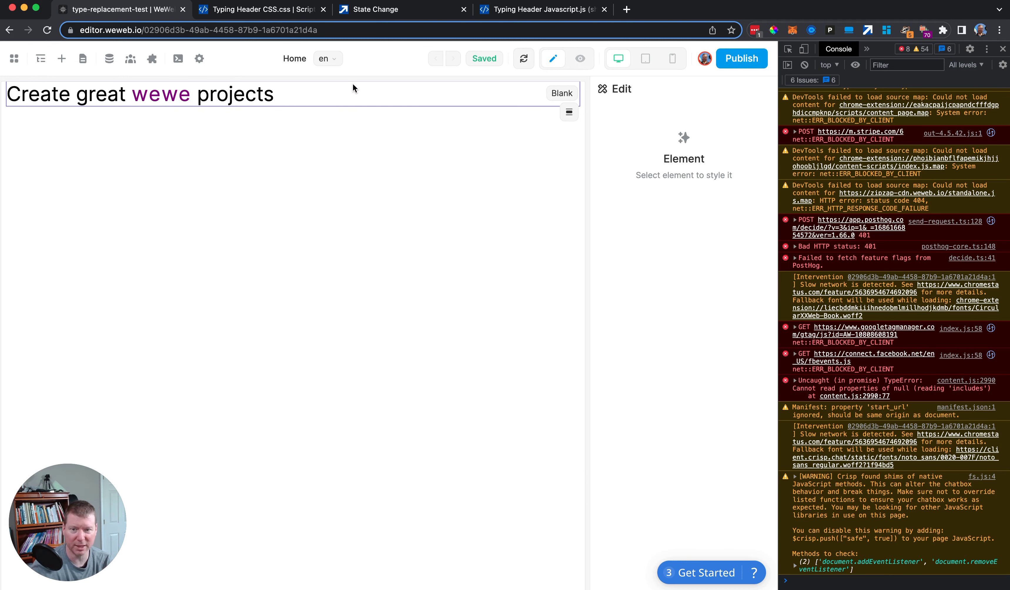
Add <span id=\"cursor\"></span> right after the typetext span in the heading's text formula and reload the editor page.
{"action": "left_click", "coordinate": [289, 103]}
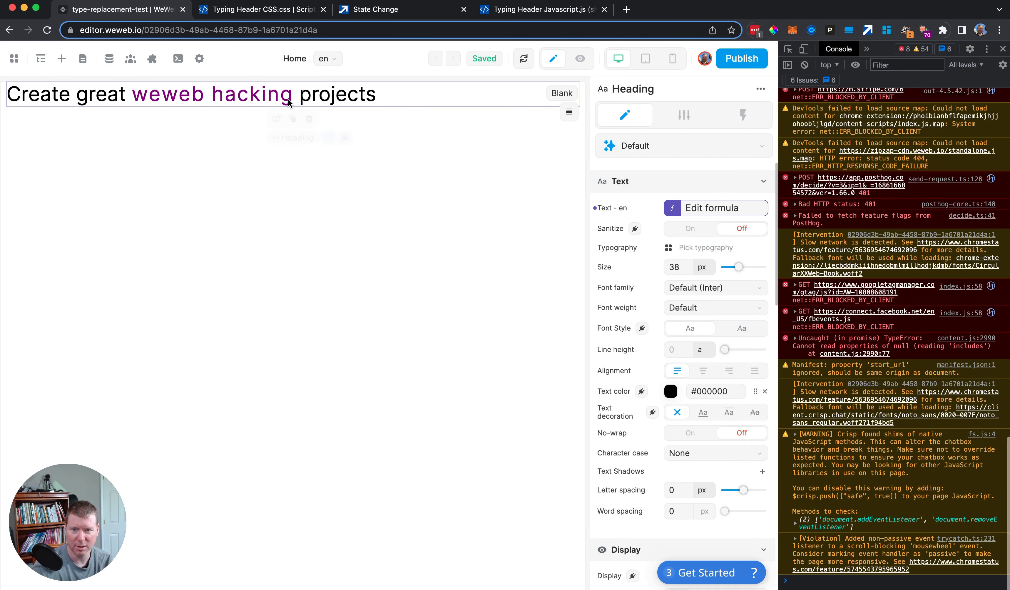
{"action": "left_click", "coordinate": [671, 208]}
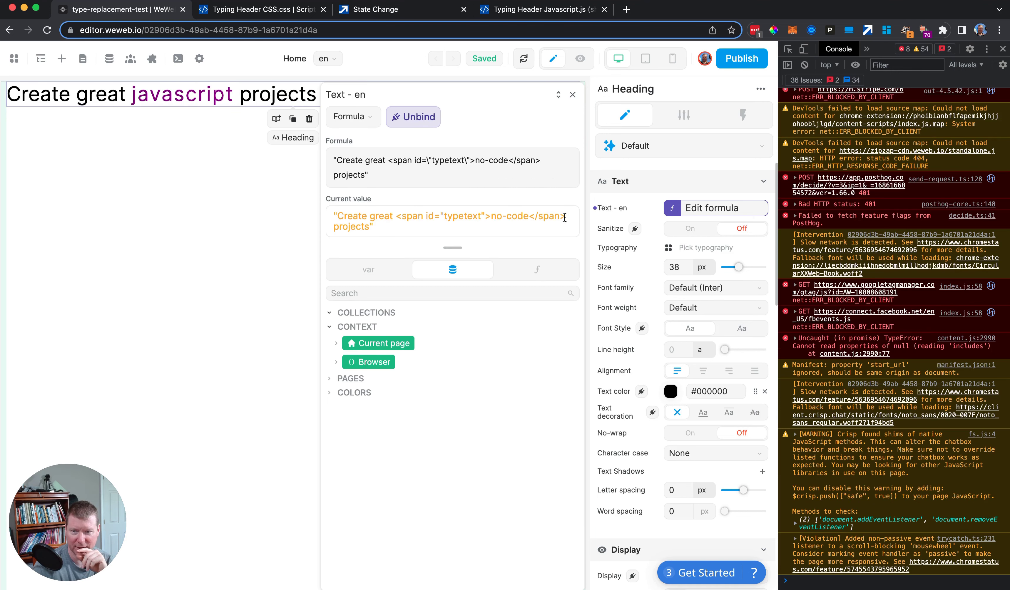
{"action": "left_click", "coordinate": [543, 160]}
{"action": "type", "text": "<s"}
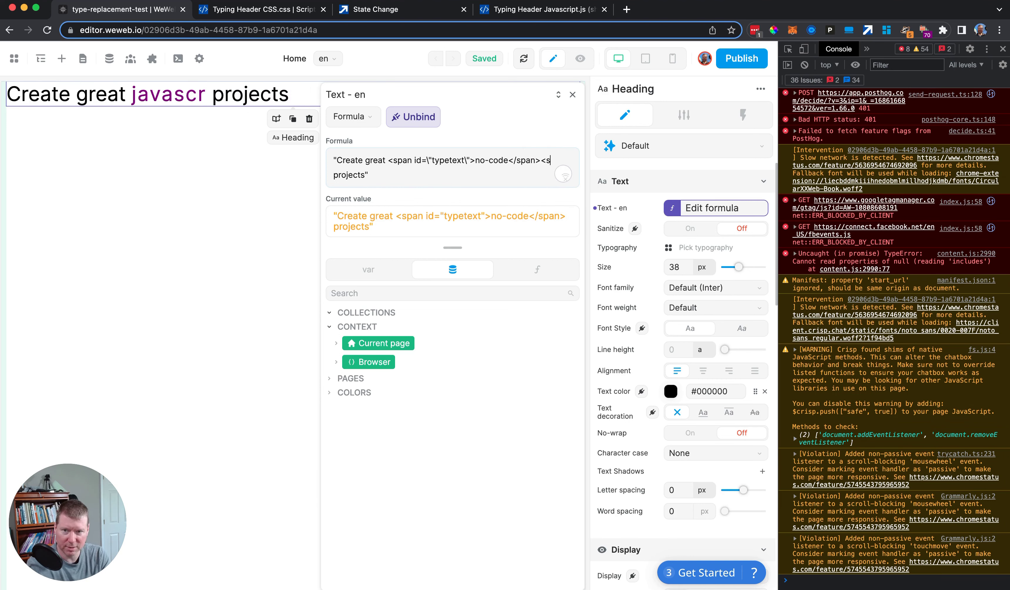
{"action": "type", "text": "pan id=\\"}
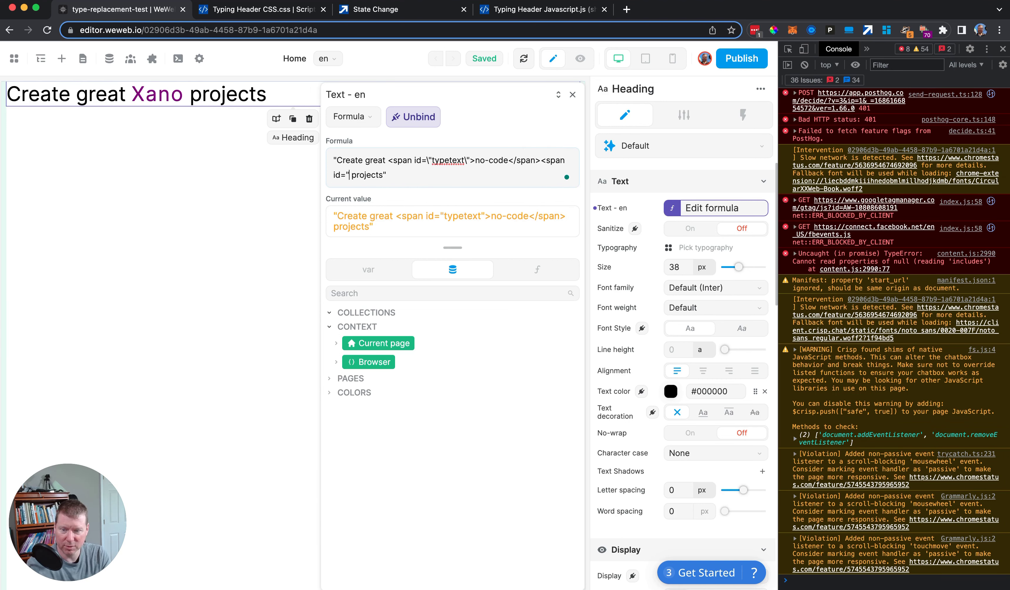
{"action": "type", "text": "\""}
{"action": "key", "text": "BackSpace"}
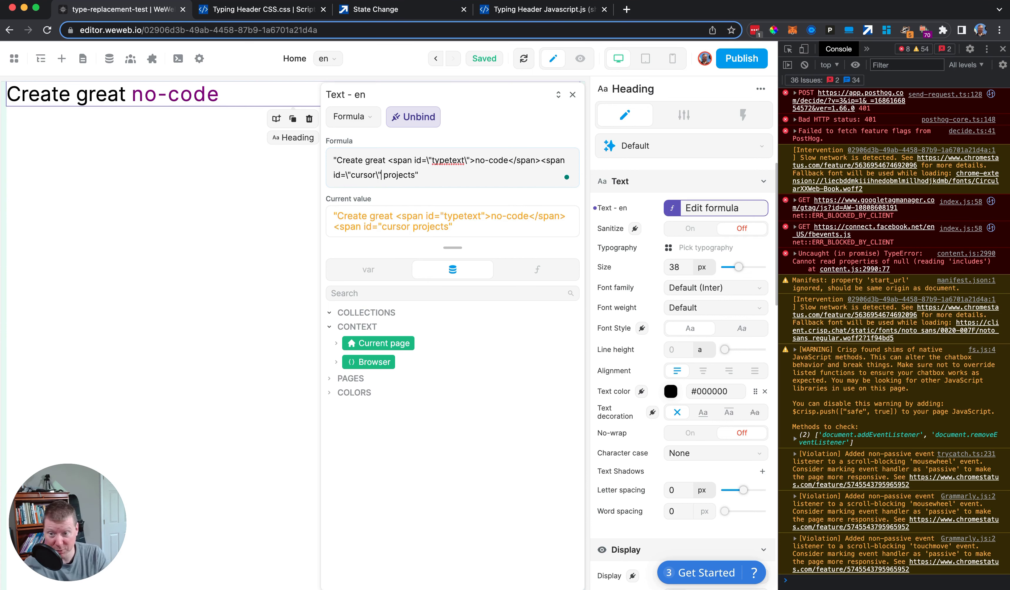
{"action": "key", "text": "BackSpace"}
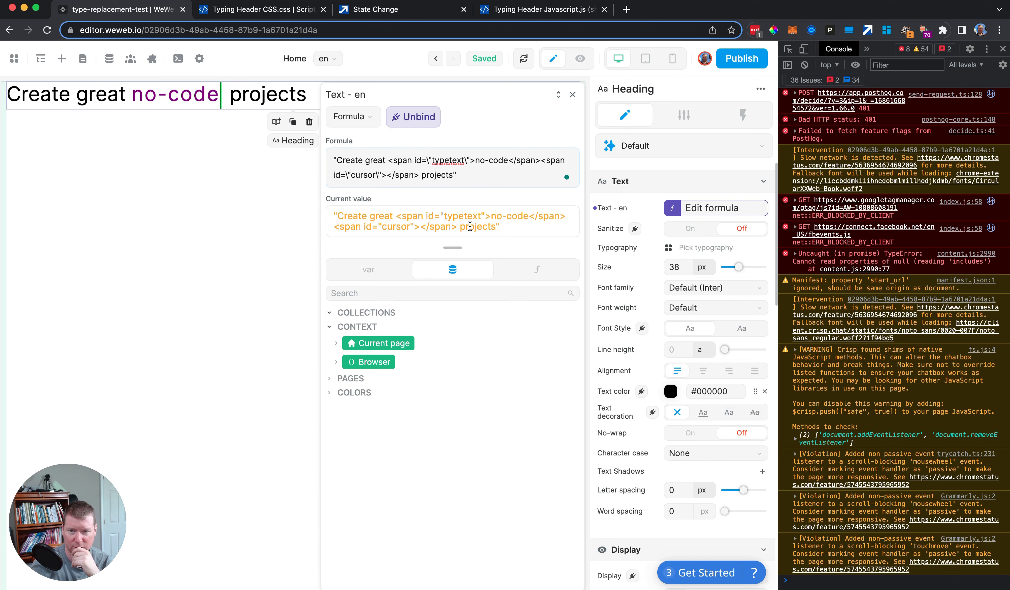
{"action": "left_click", "coordinate": [573, 95]}
{"action": "left_click", "coordinate": [401, 255]}
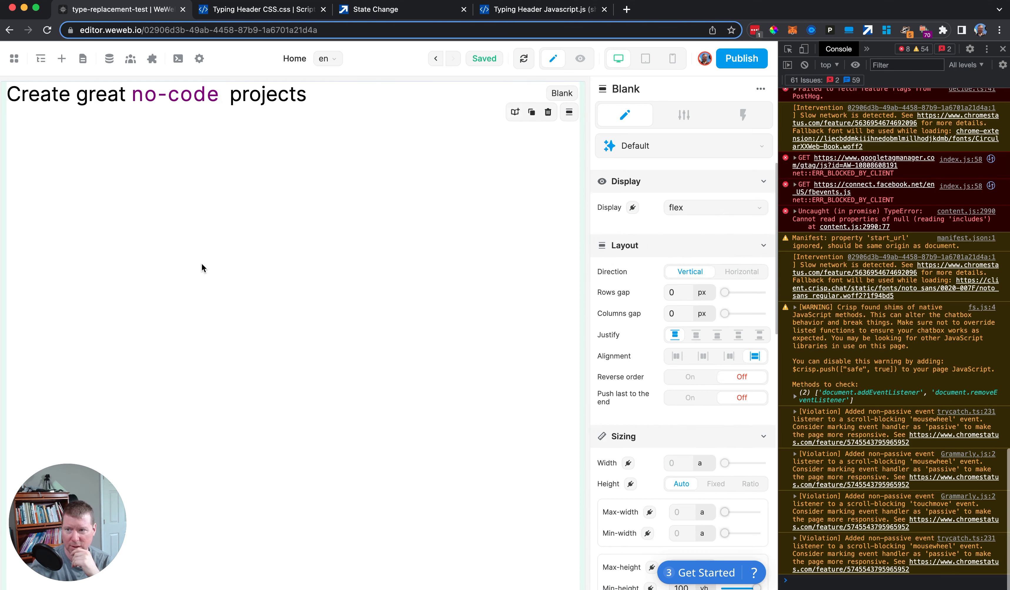
{"action": "left_click", "coordinate": [201, 266]}
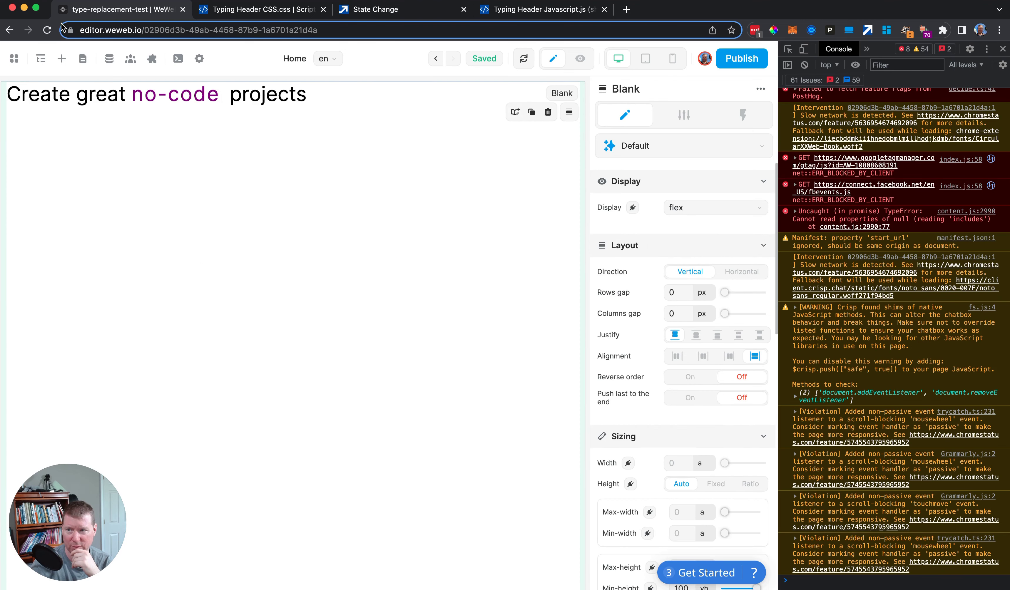
{"action": "left_click", "coordinate": [47, 30]}
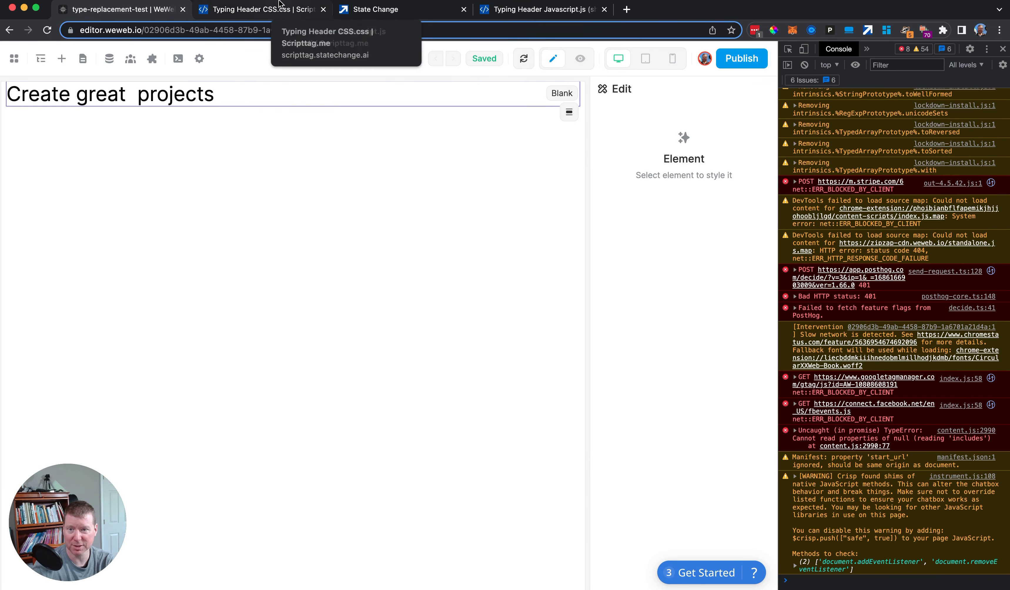
Review the CSS document, the original and shared Typing Header Javascript documents in Scripttag.me, and the State Change homepage heading.
{"action": "left_click", "coordinate": [246, 5]}
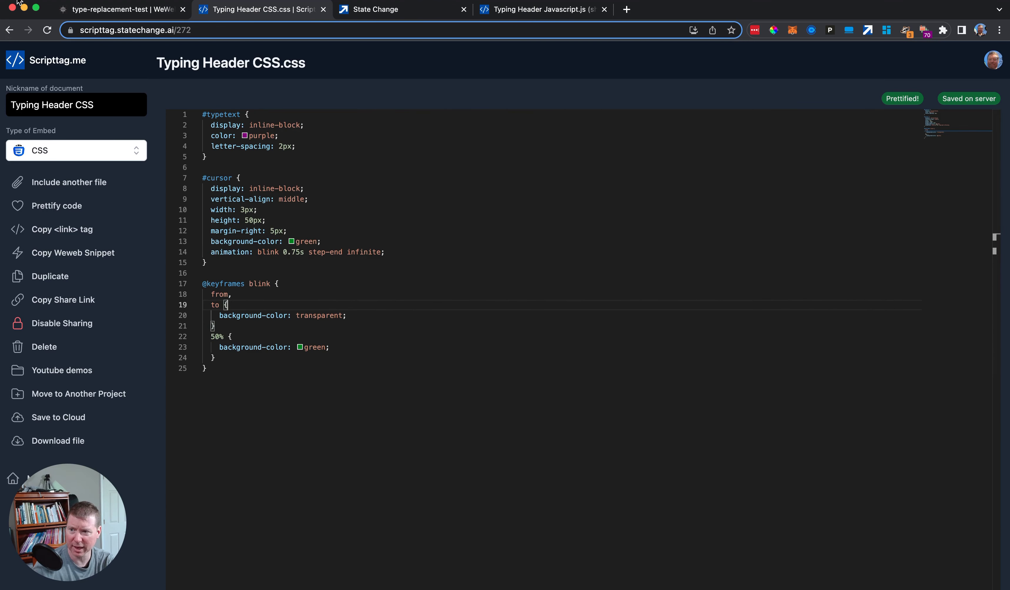
{"action": "left_click", "coordinate": [8, 30]}
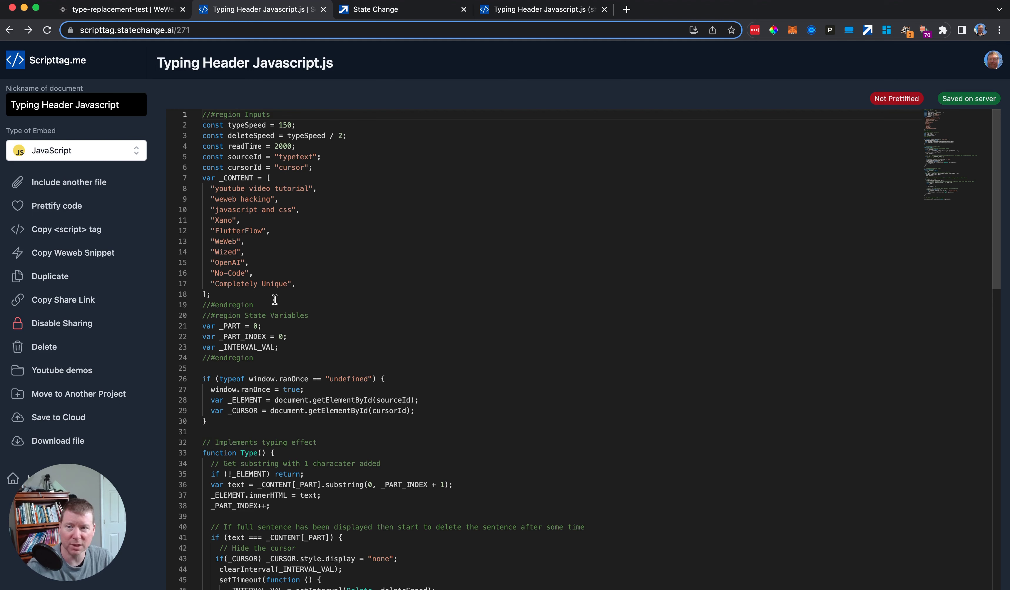
{"action": "left_click", "coordinate": [541, 15]}
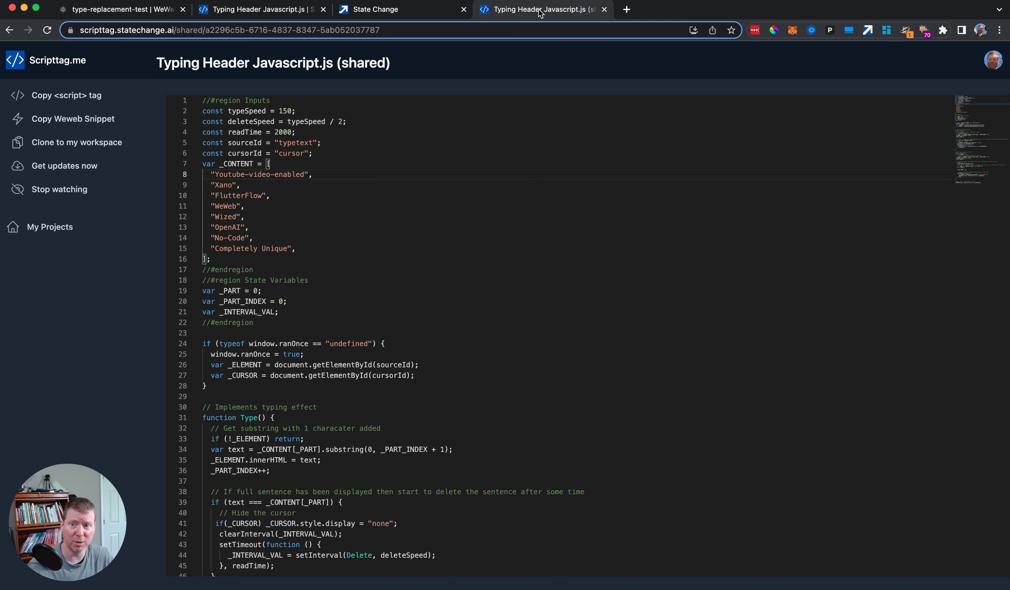
{"action": "left_click", "coordinate": [374, 12]}
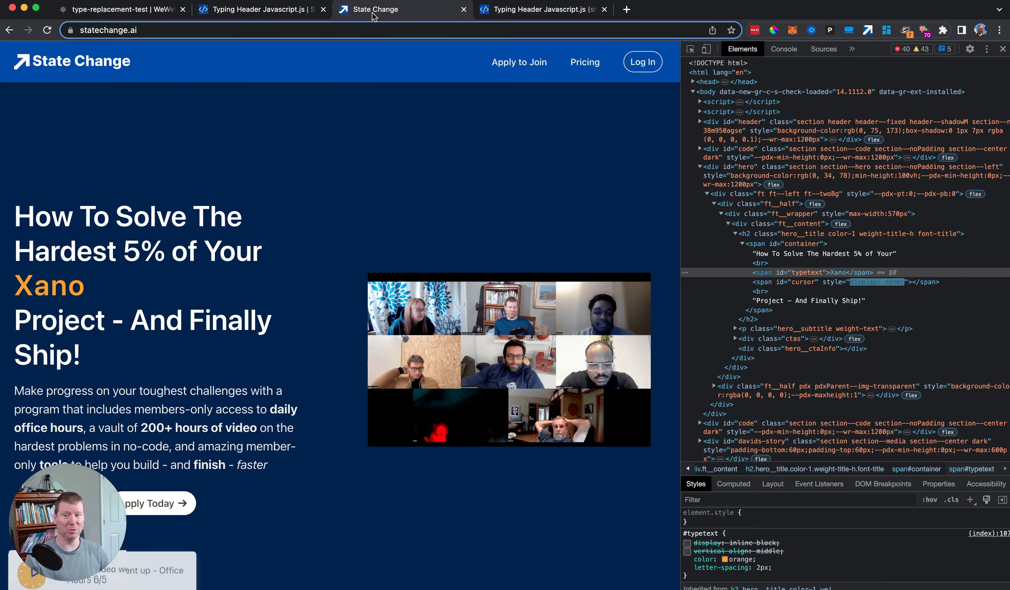